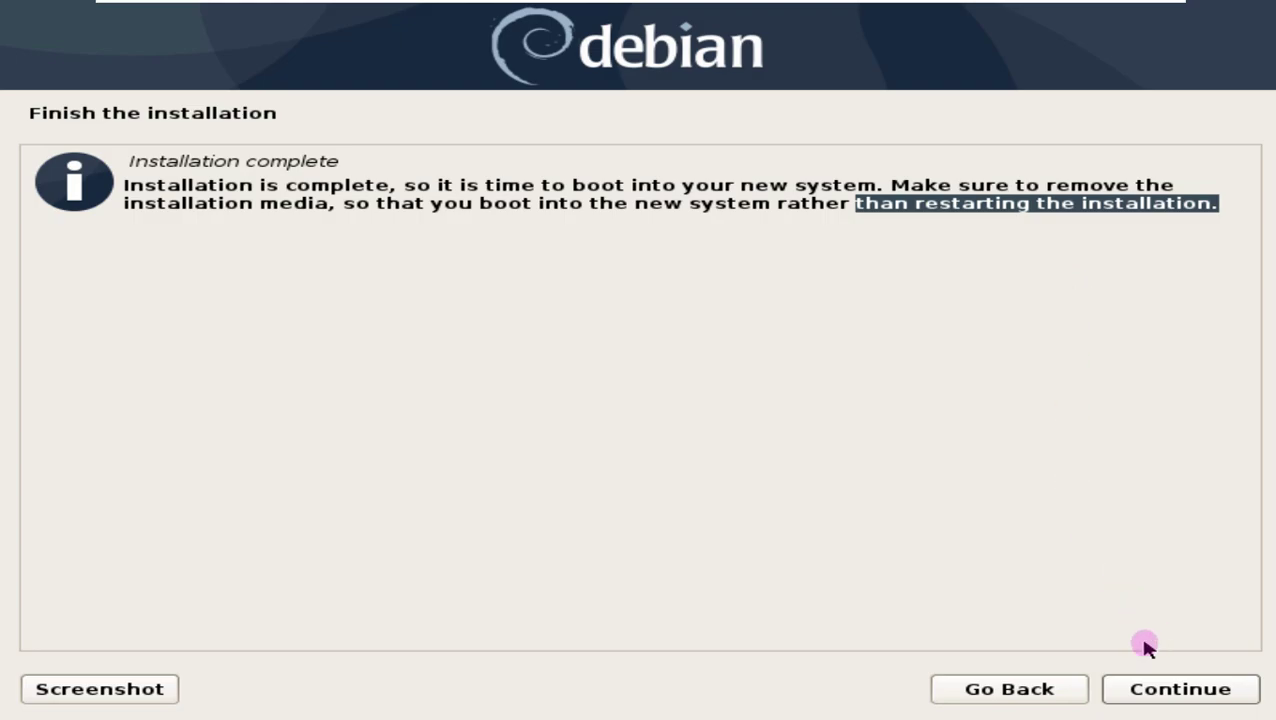
# Step: Finish the Debian installation and boot the new system from the Debian GNU/Linux boot entry
pyautogui.click(1143, 690)
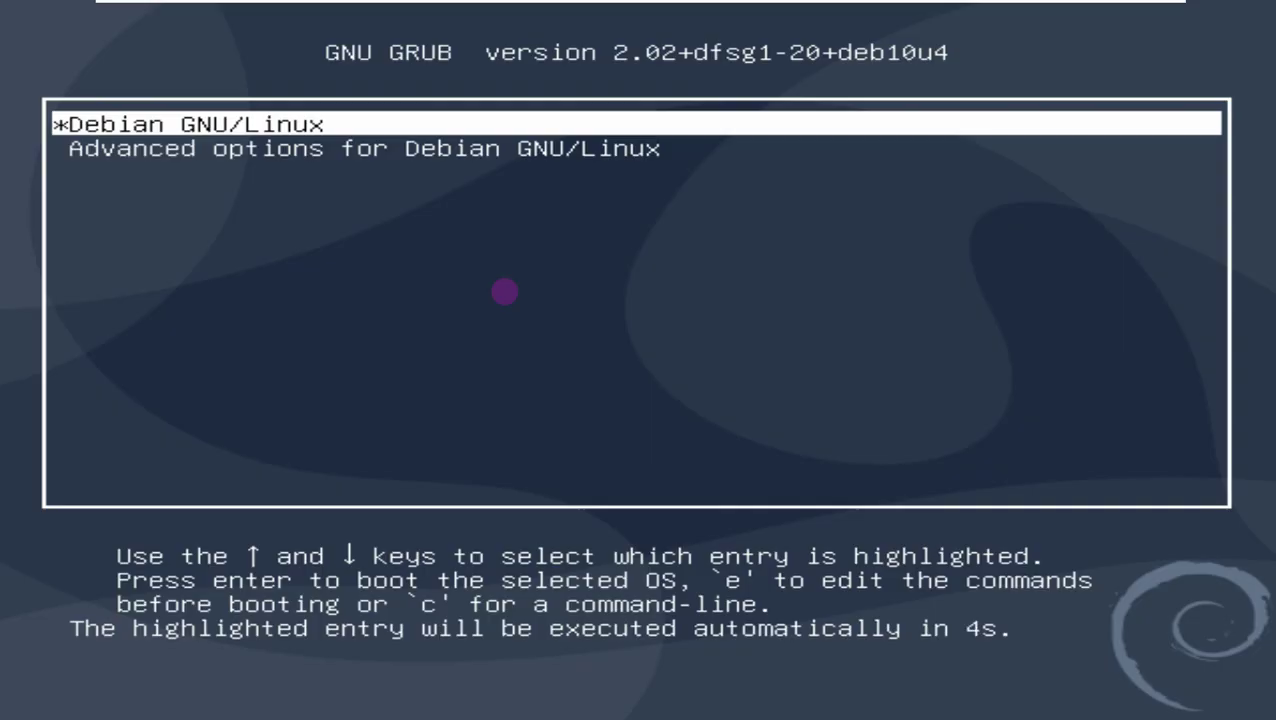
pyautogui.press('Down')
pyautogui.press('Up')
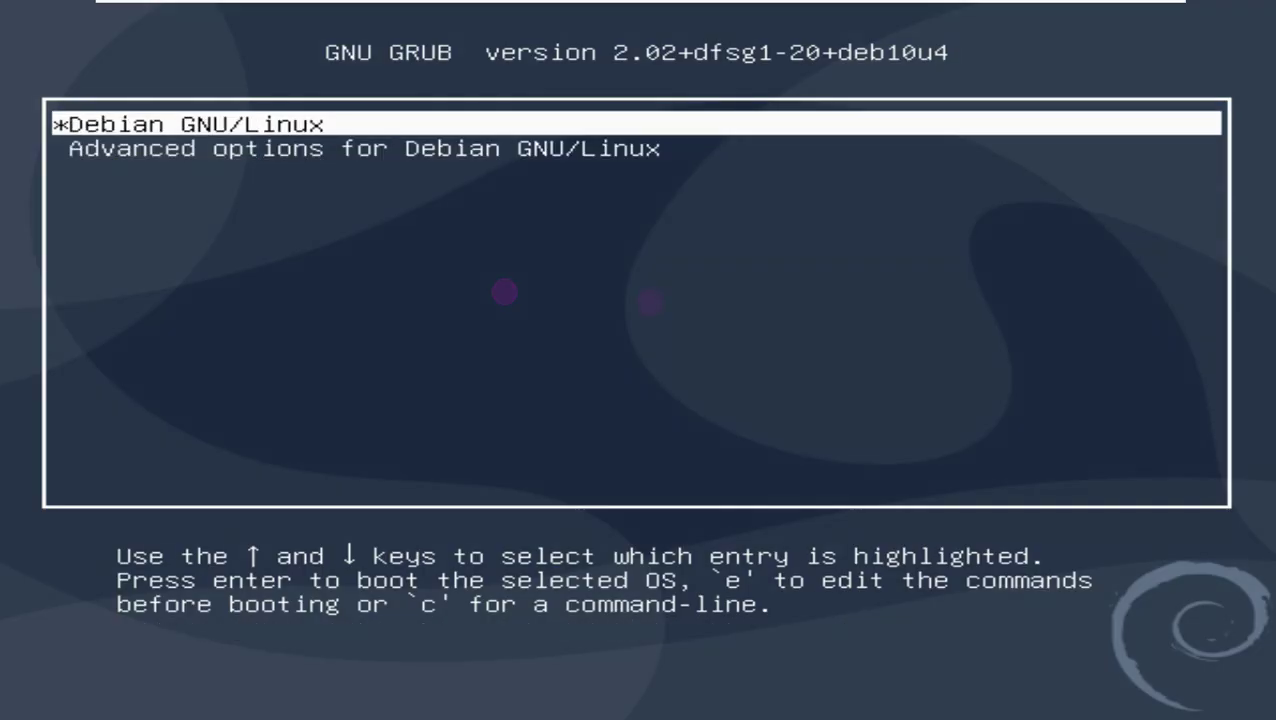
pyautogui.press('Return')
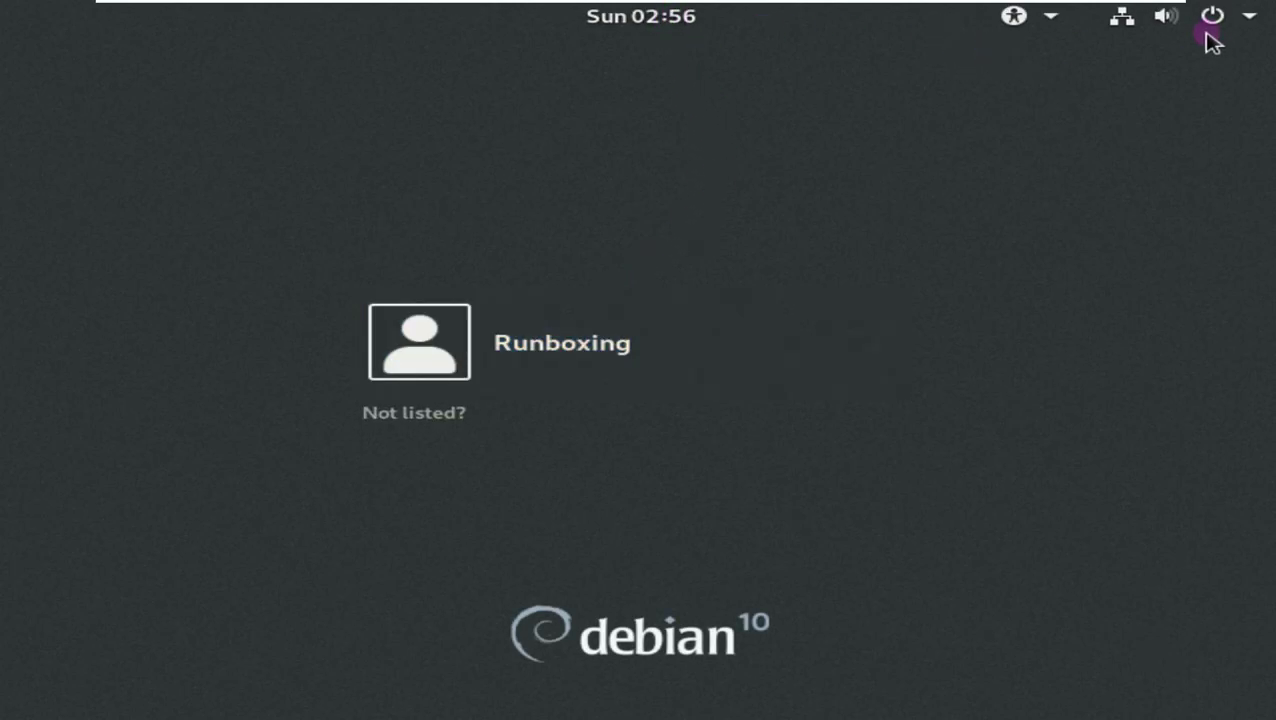
pyautogui.click(1250, 18)
pyautogui.click(1054, 20)
pyautogui.click(1054, 22)
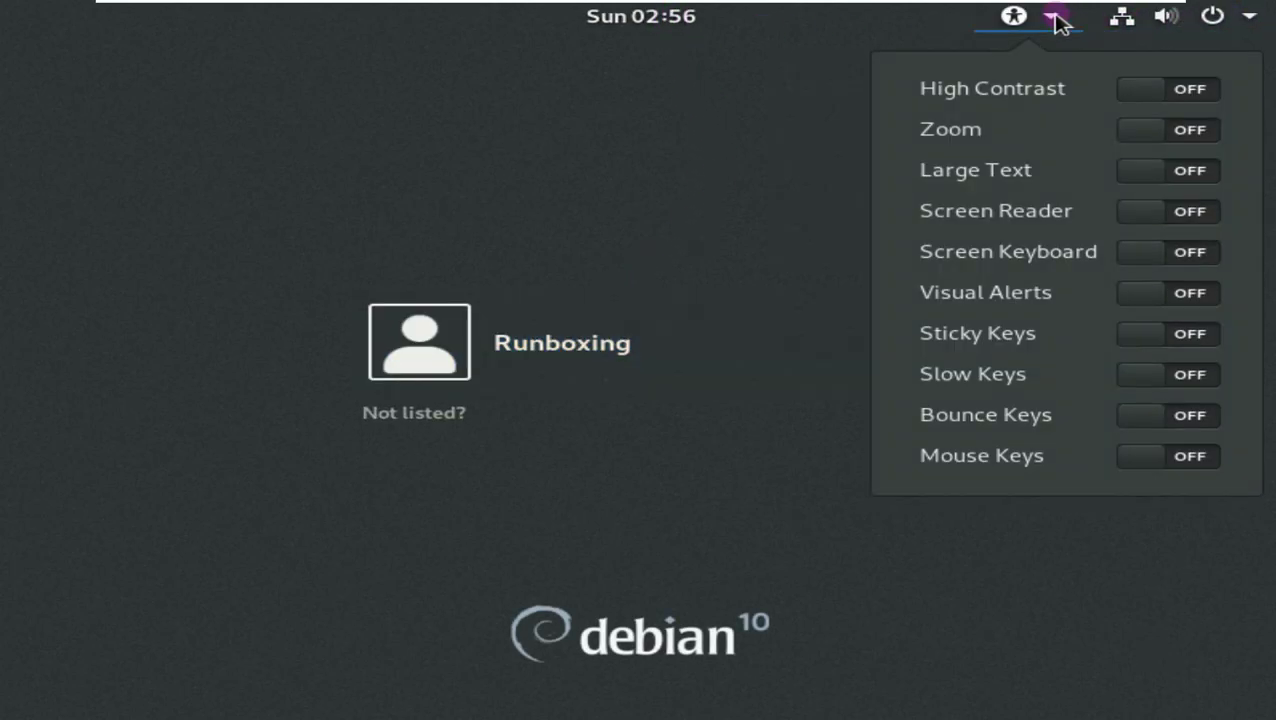
# Step: Sign in to the listed user account by entering the account password
pyautogui.click(600, 333)
pyautogui.click(604, 356)
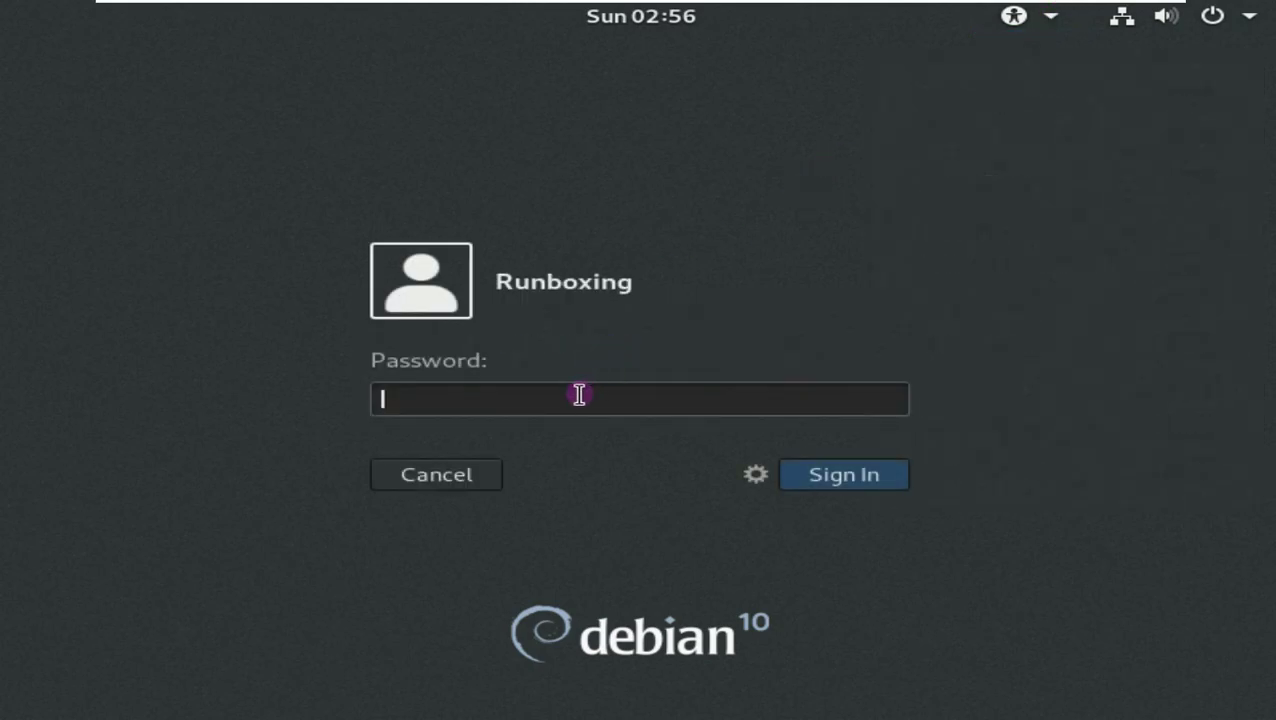
pyautogui.write('*****')
pyautogui.press('Return')
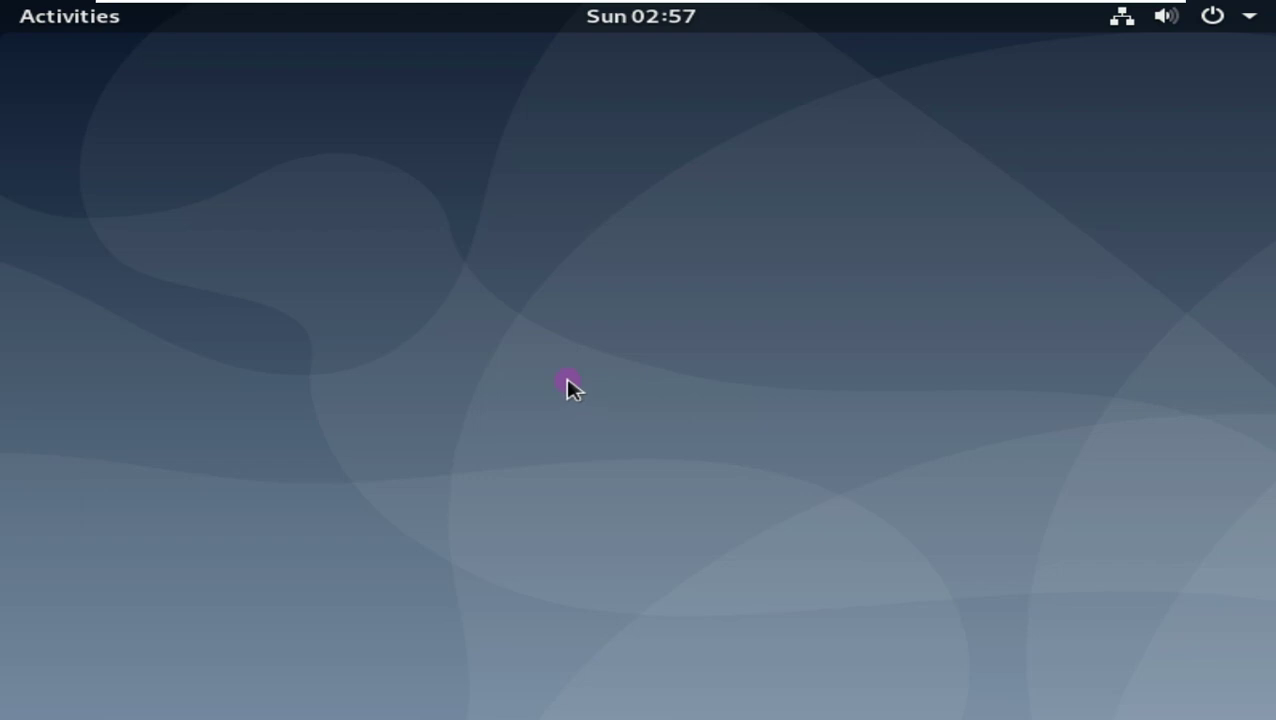
pyautogui.click(1244, 20)
pyautogui.click(1132, 28)
pyautogui.click(1128, 32)
pyautogui.click(478, 262)
# Step: Open the Settings application from the full list of installed applications
pyautogui.click(84, 28)
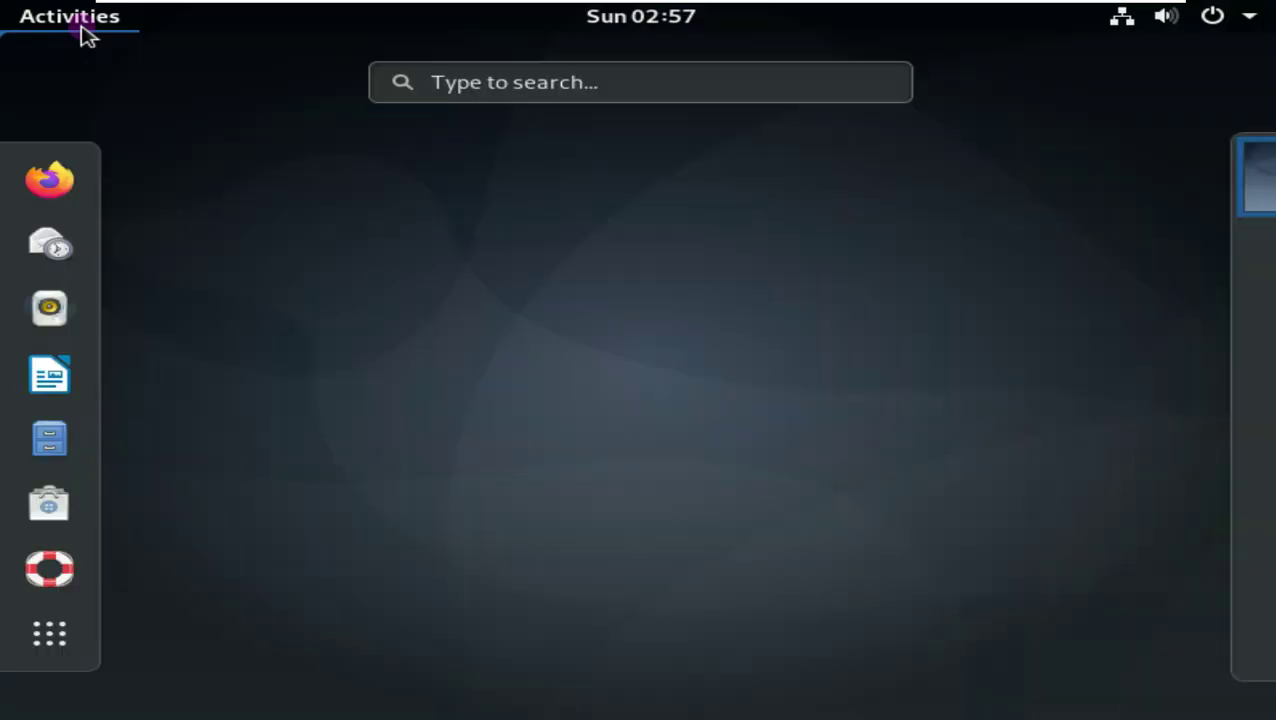
pyautogui.press('super+a')
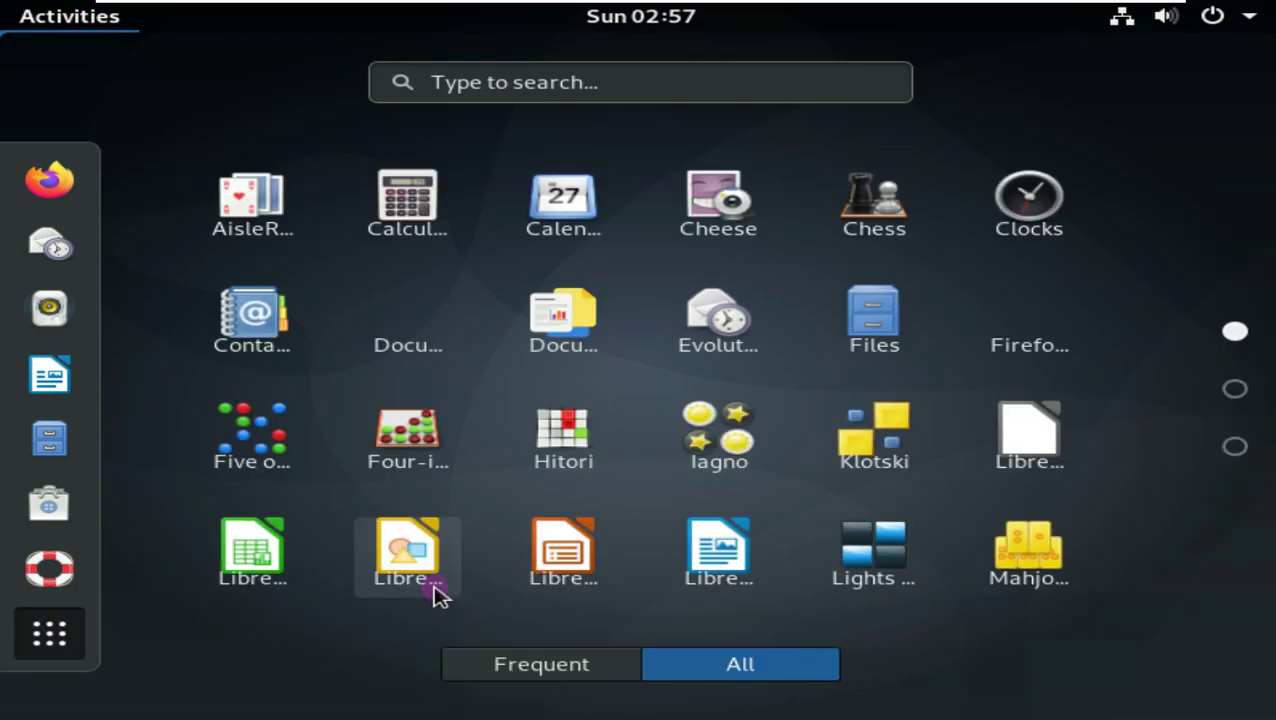
pyautogui.scroll(-1, 835, 475)
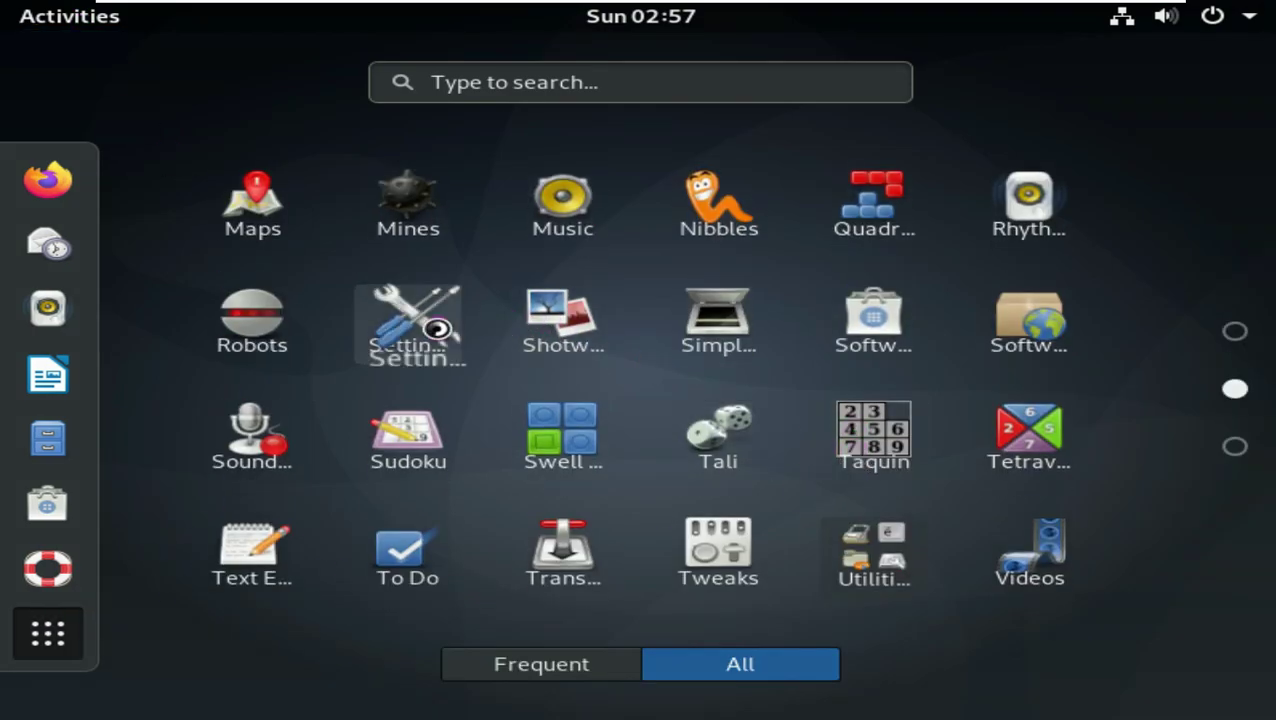
pyautogui.click(405, 325)
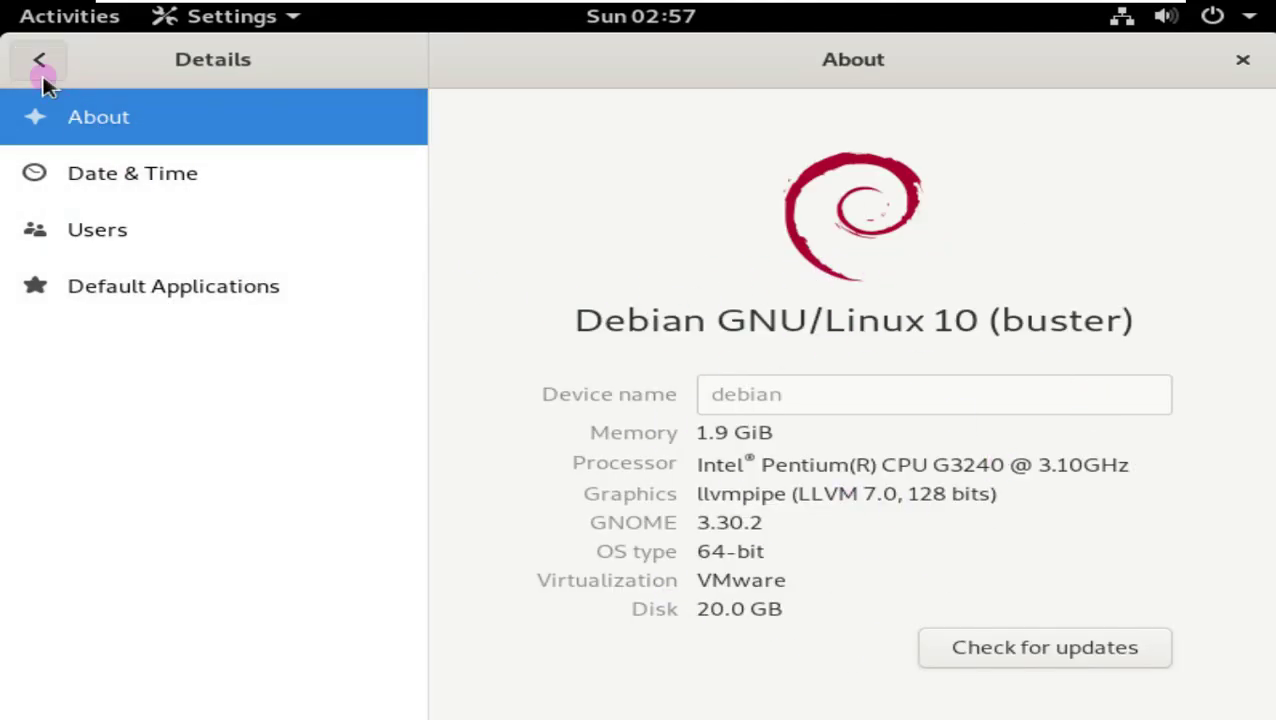
# Step: Set the display resolution to 1360 × 768 (16:9) in the Devices display settings and keep the changes
pyautogui.click(39, 62)
pyautogui.scroll(-3, 100, 478)
pyautogui.click(137, 632)
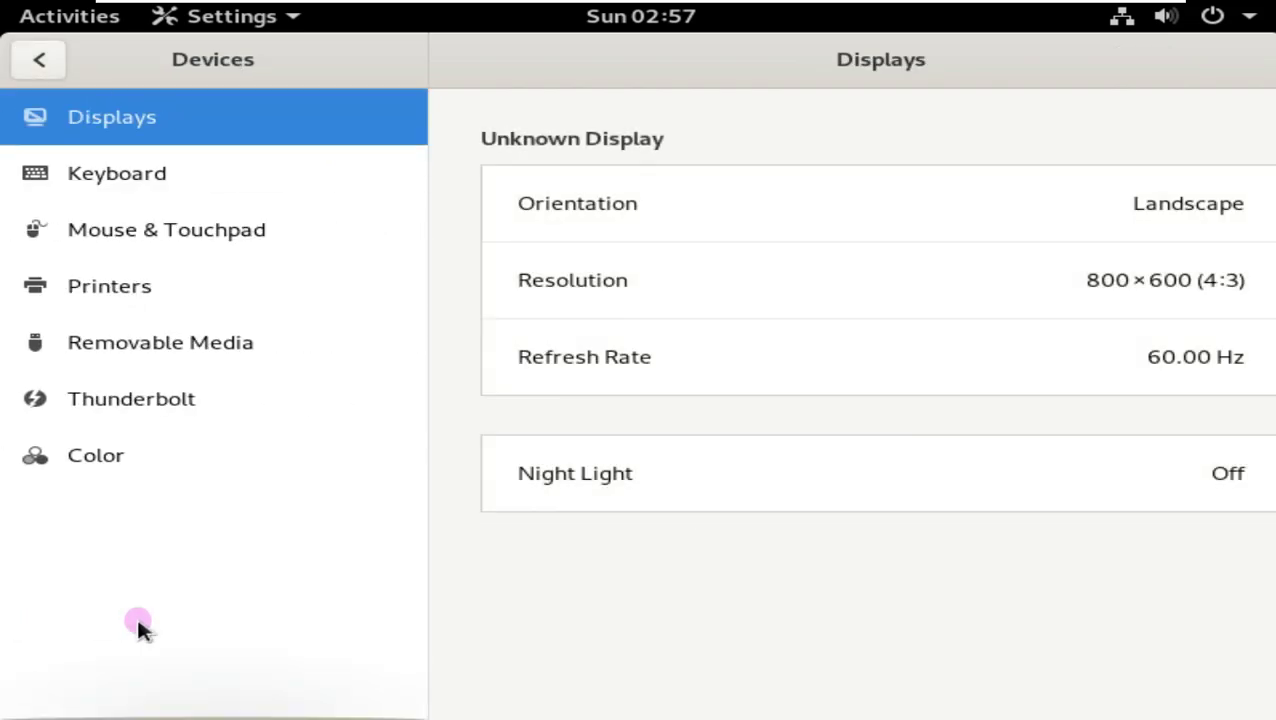
pyautogui.click(741, 307)
pyautogui.scroll(-5, 840, 384)
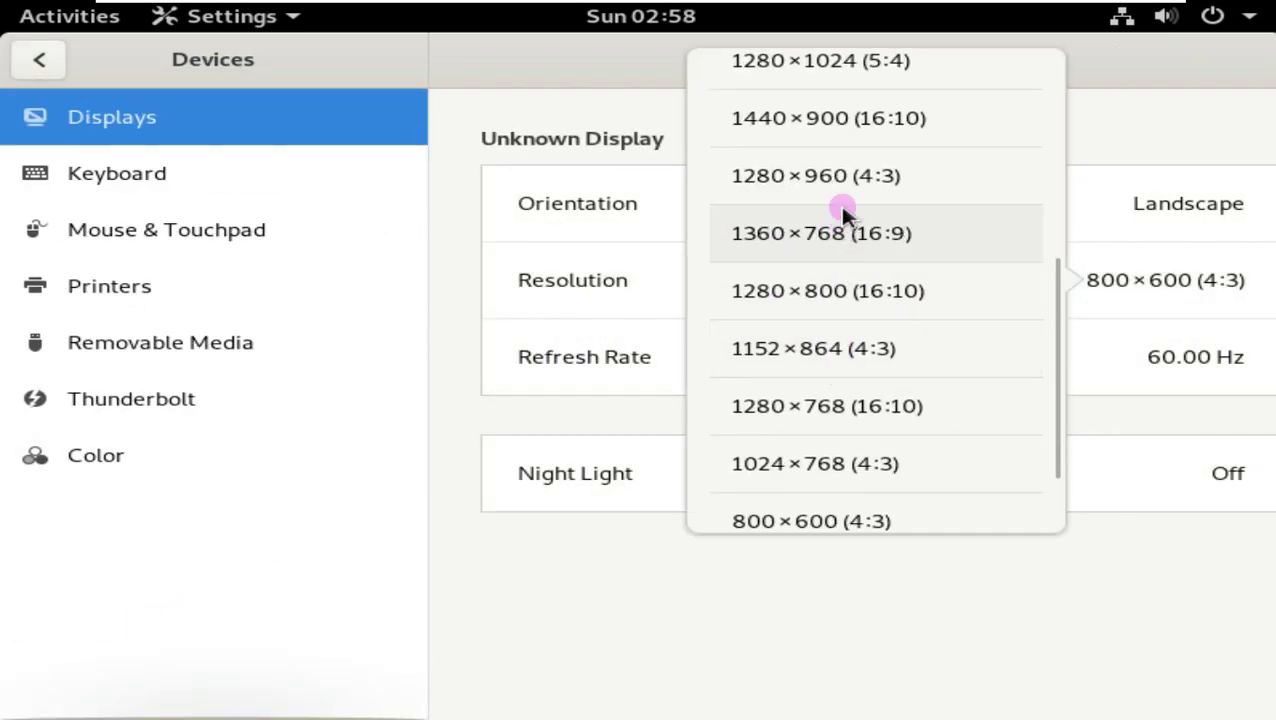
pyautogui.scroll(1, 840, 245)
pyautogui.scroll(-1, 880, 240)
pyautogui.click(905, 236)
pyautogui.click(1228, 60)
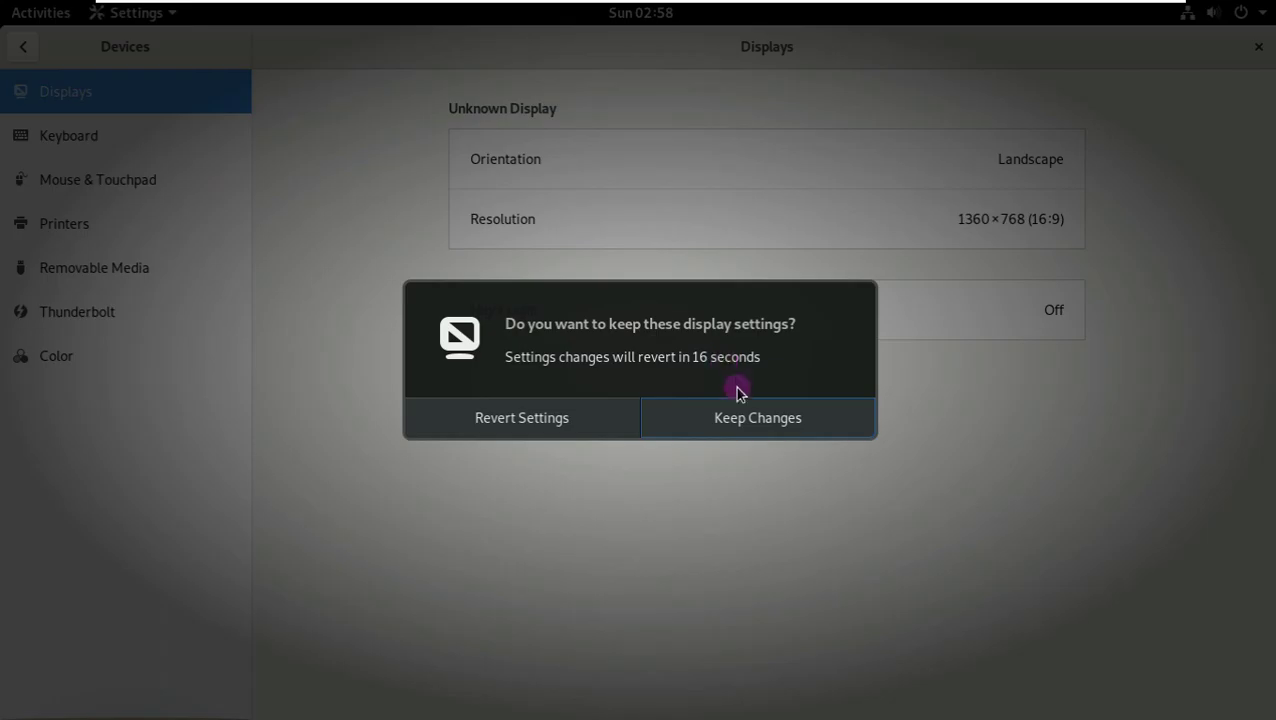
pyautogui.click(737, 405)
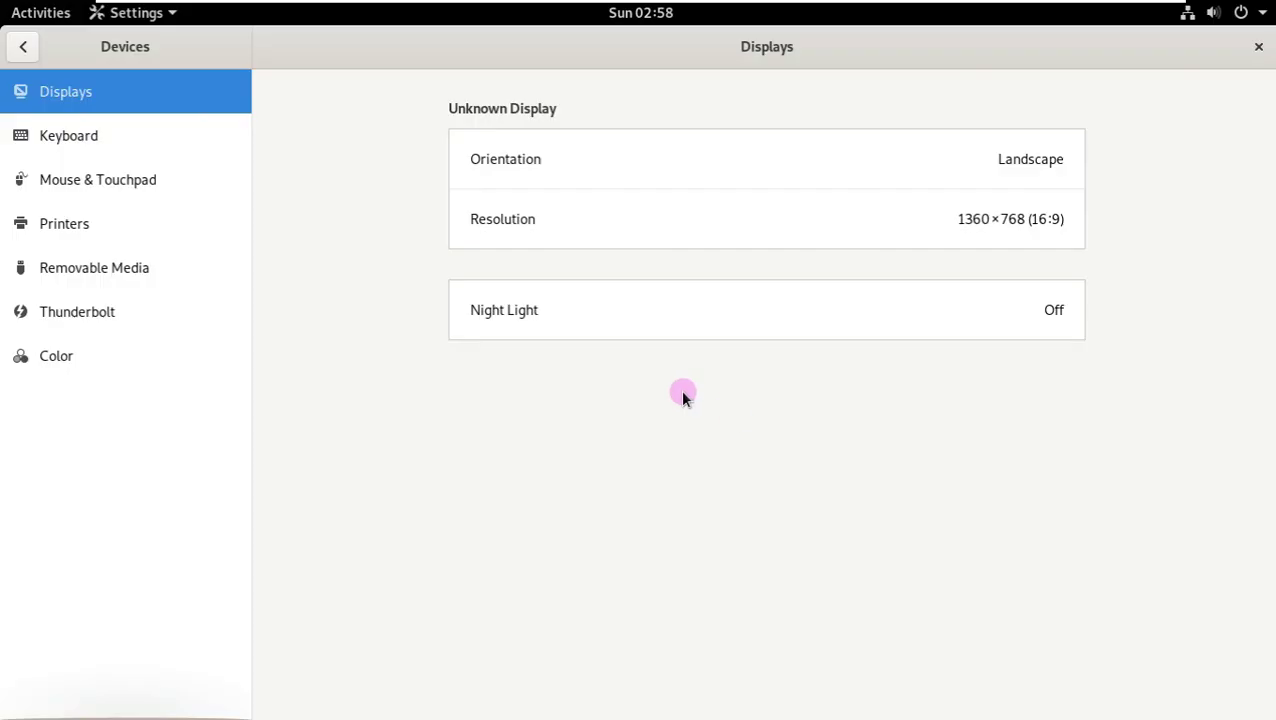
# Step: Review the About, Date & Time, Users and Network settings, and close Settings
pyautogui.click(22, 46)
pyautogui.click(100, 670)
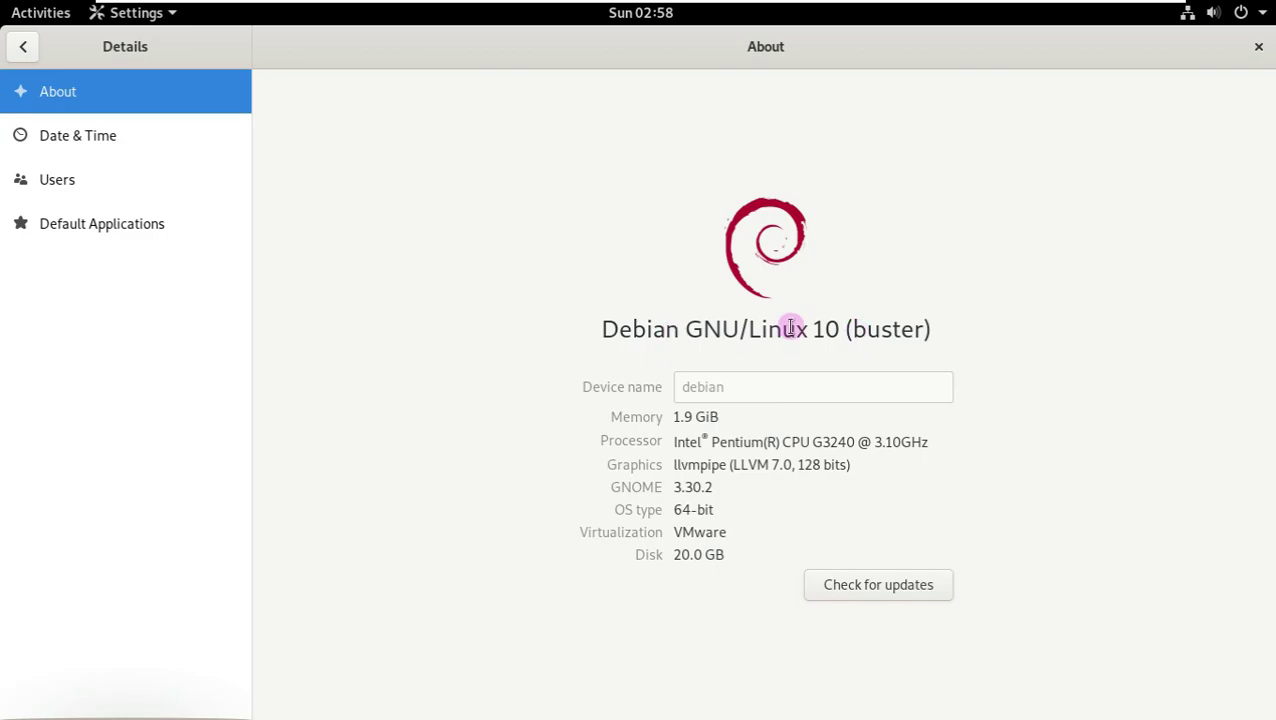
pyautogui.click(142, 150)
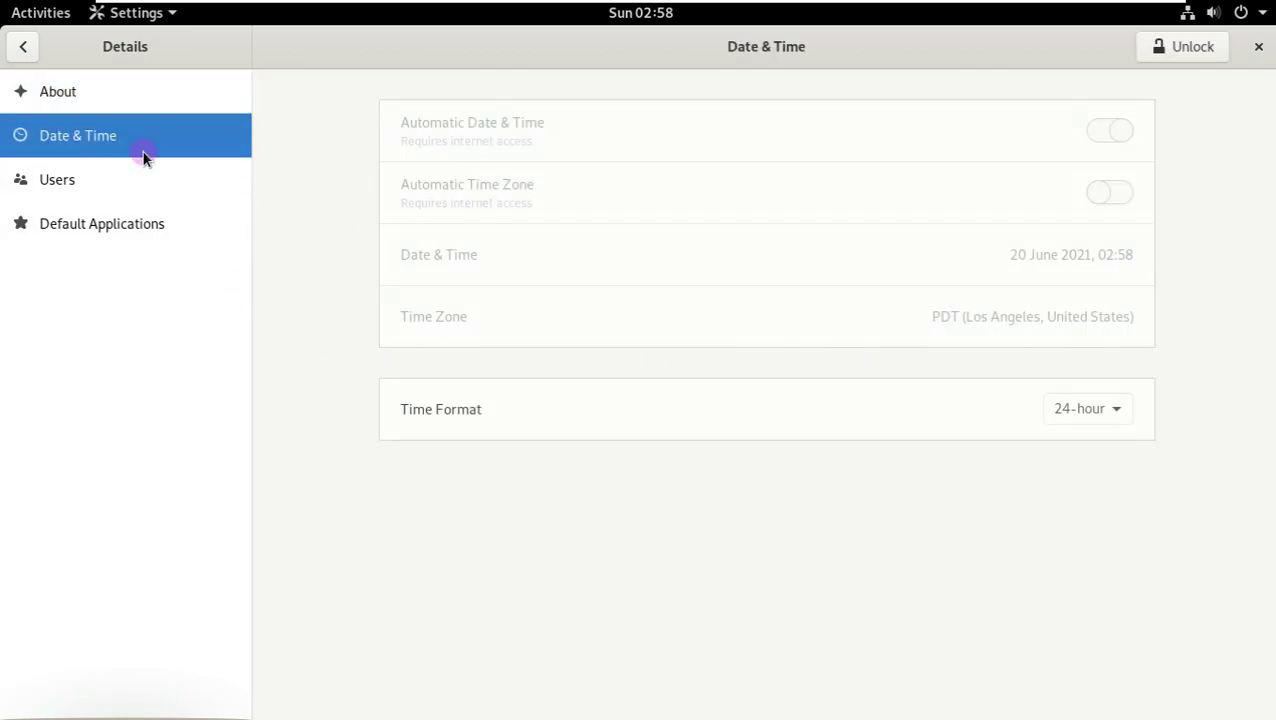
pyautogui.click(180, 179)
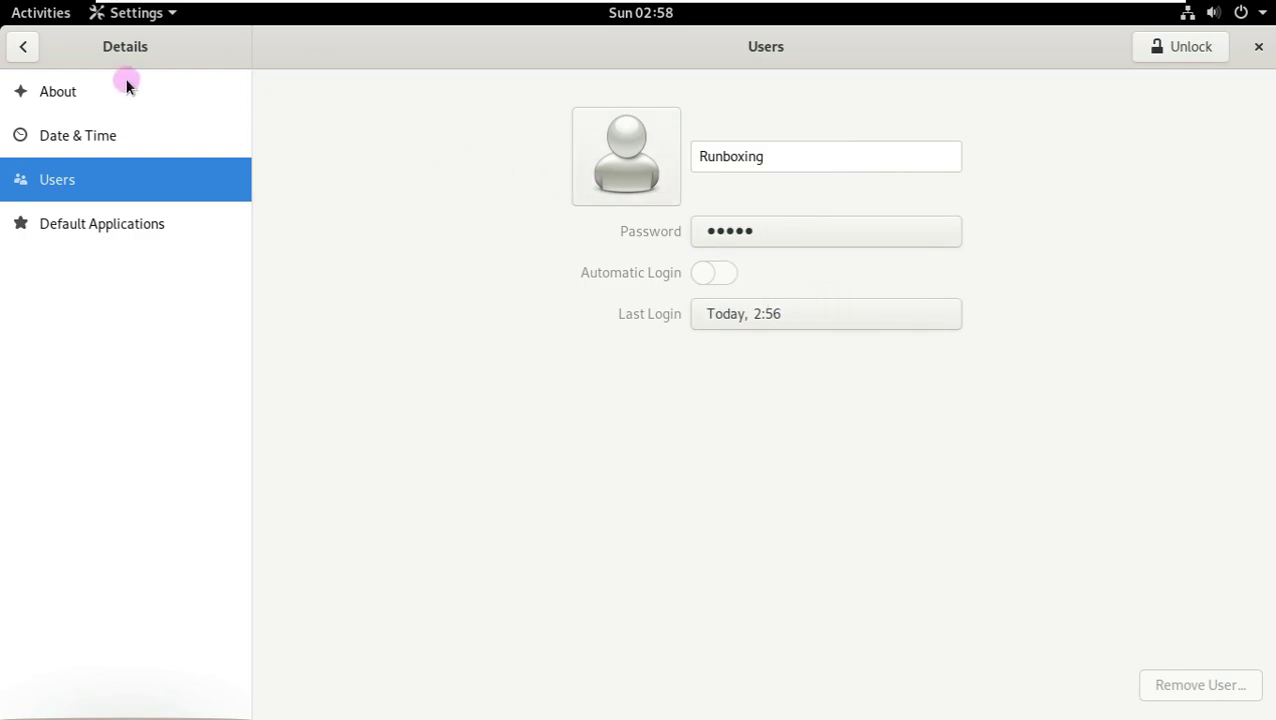
pyautogui.click(60, 91)
pyautogui.click(23, 47)
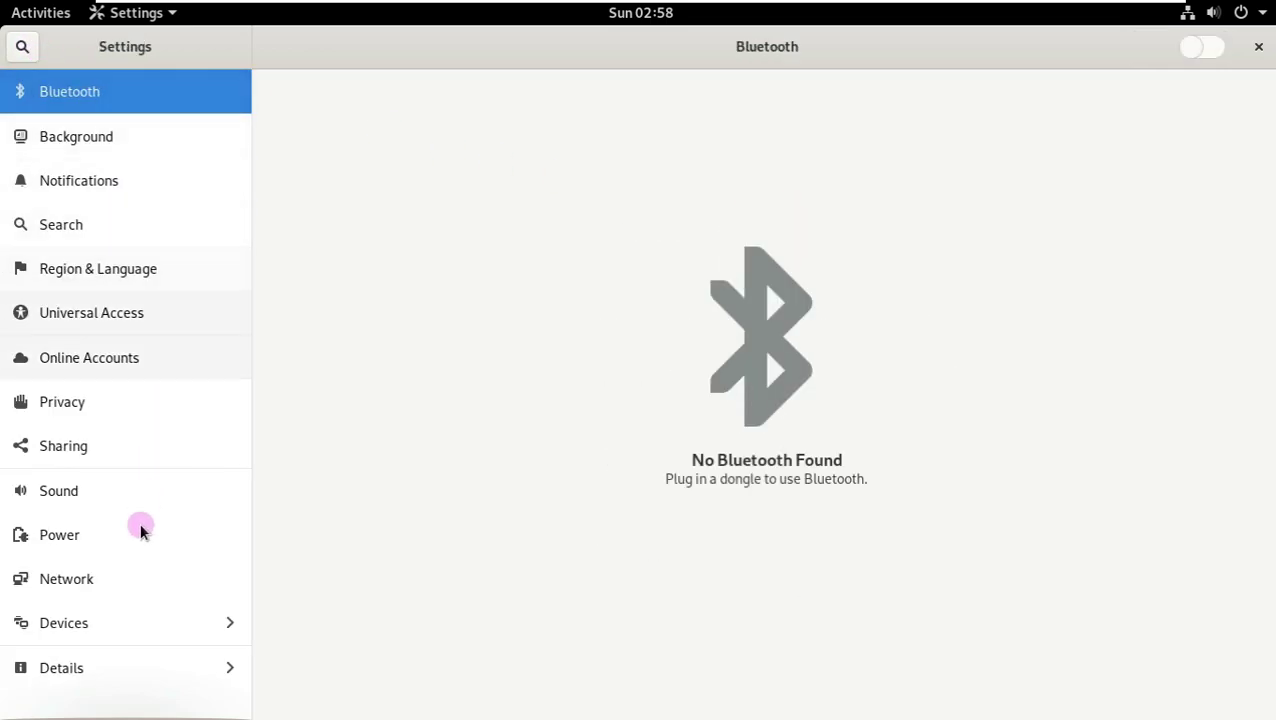
pyautogui.click(117, 590)
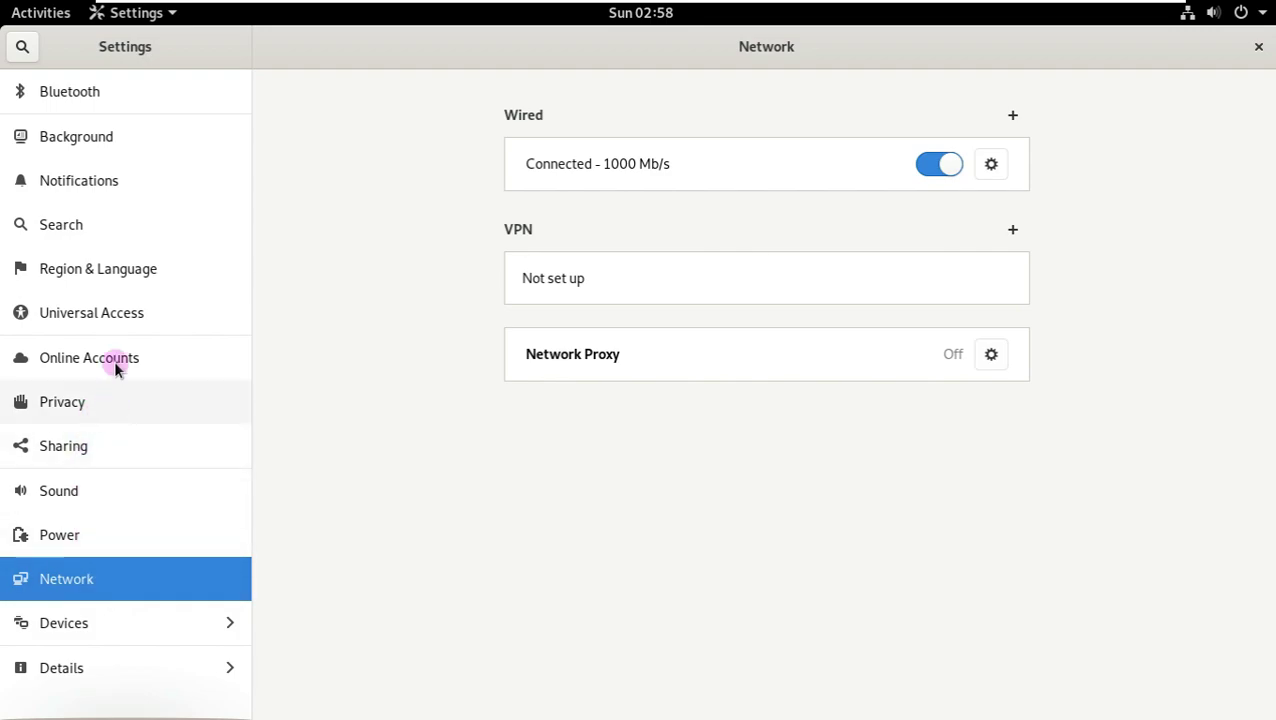
pyautogui.click(1257, 46)
# Step: Browse the pages of installed applications, including the contents of the Utilities folder
pyautogui.click(55, 18)
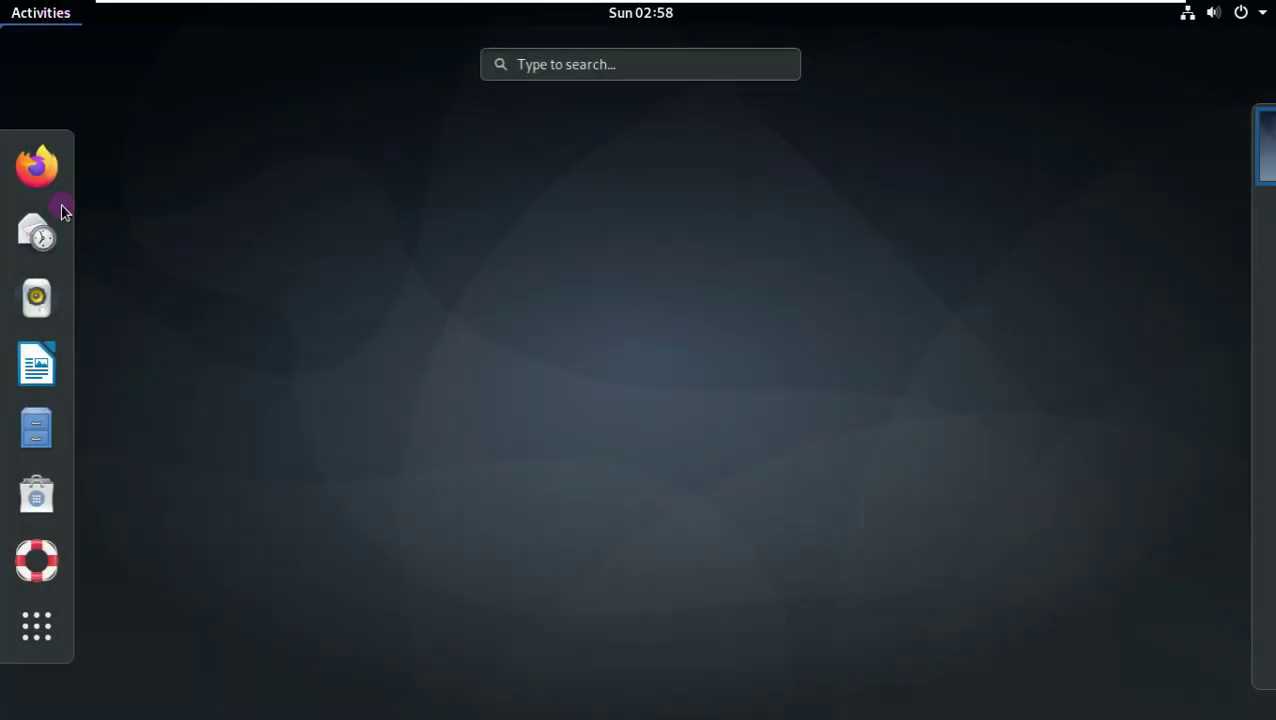
pyautogui.click(40, 628)
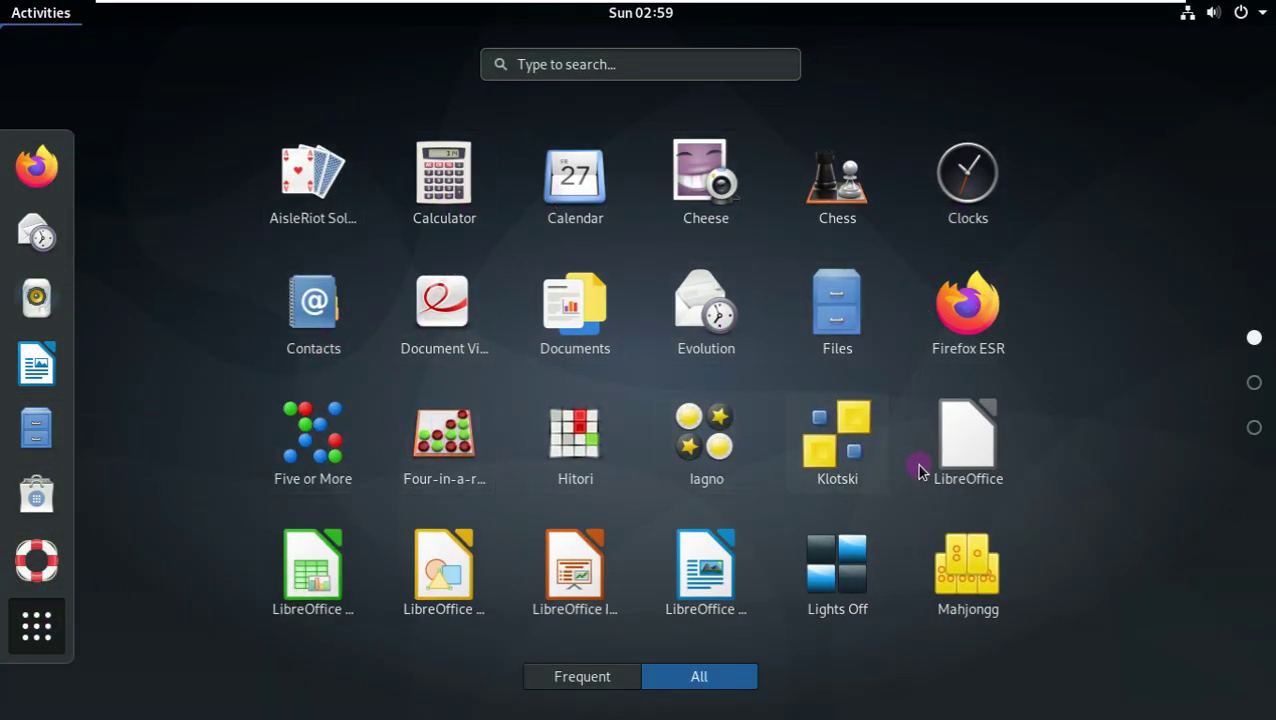
pyautogui.scroll(-1, 1178, 385)
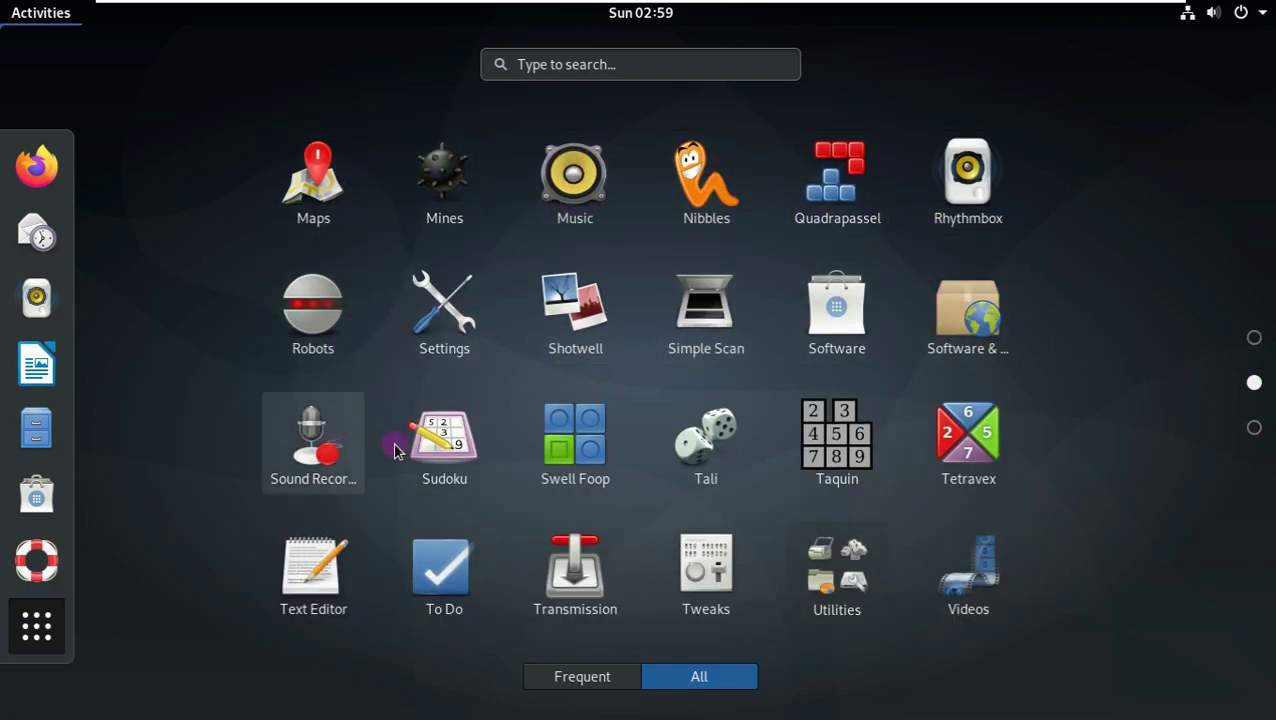
pyautogui.click(850, 570)
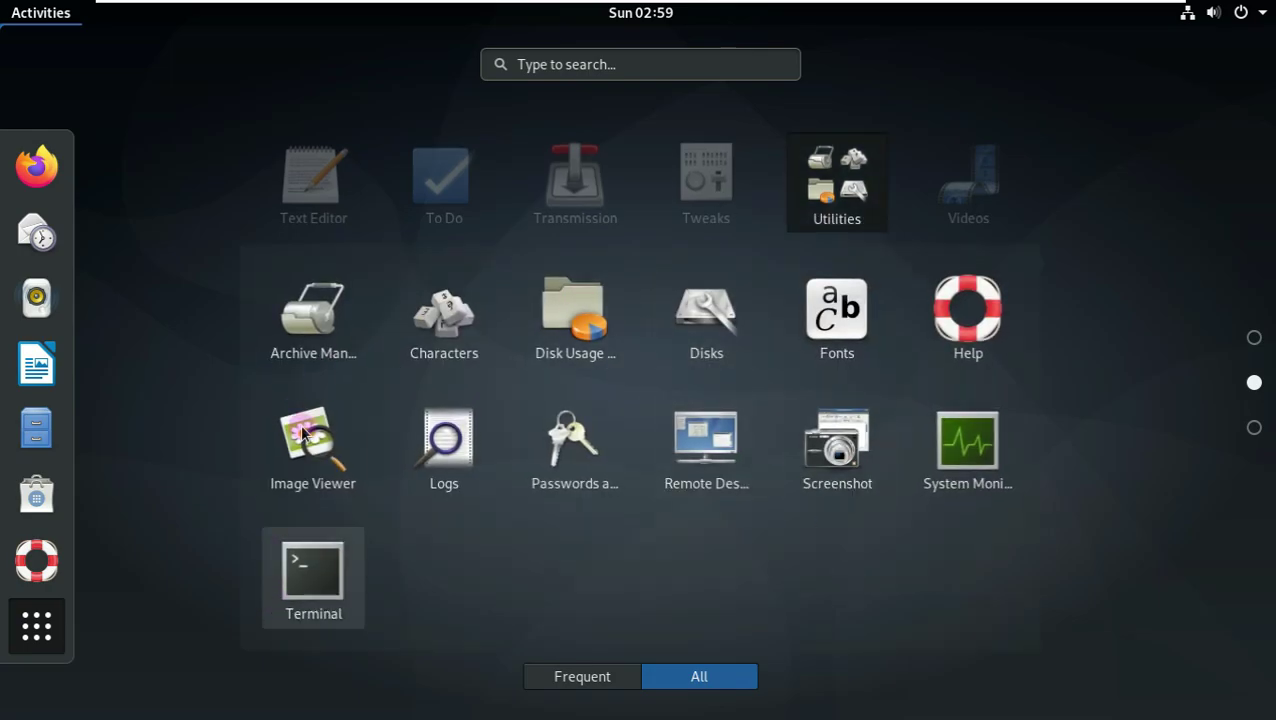
pyautogui.click(1254, 427)
pyautogui.click(1234, 379)
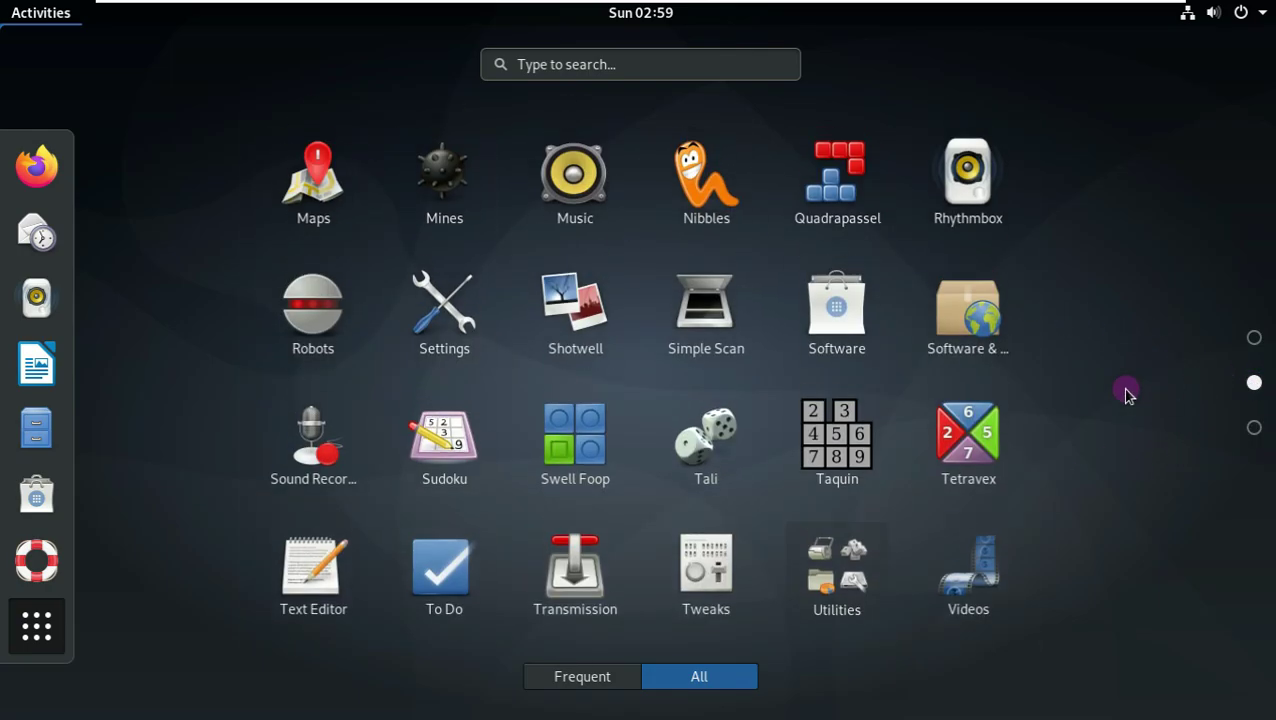
pyautogui.click(862, 598)
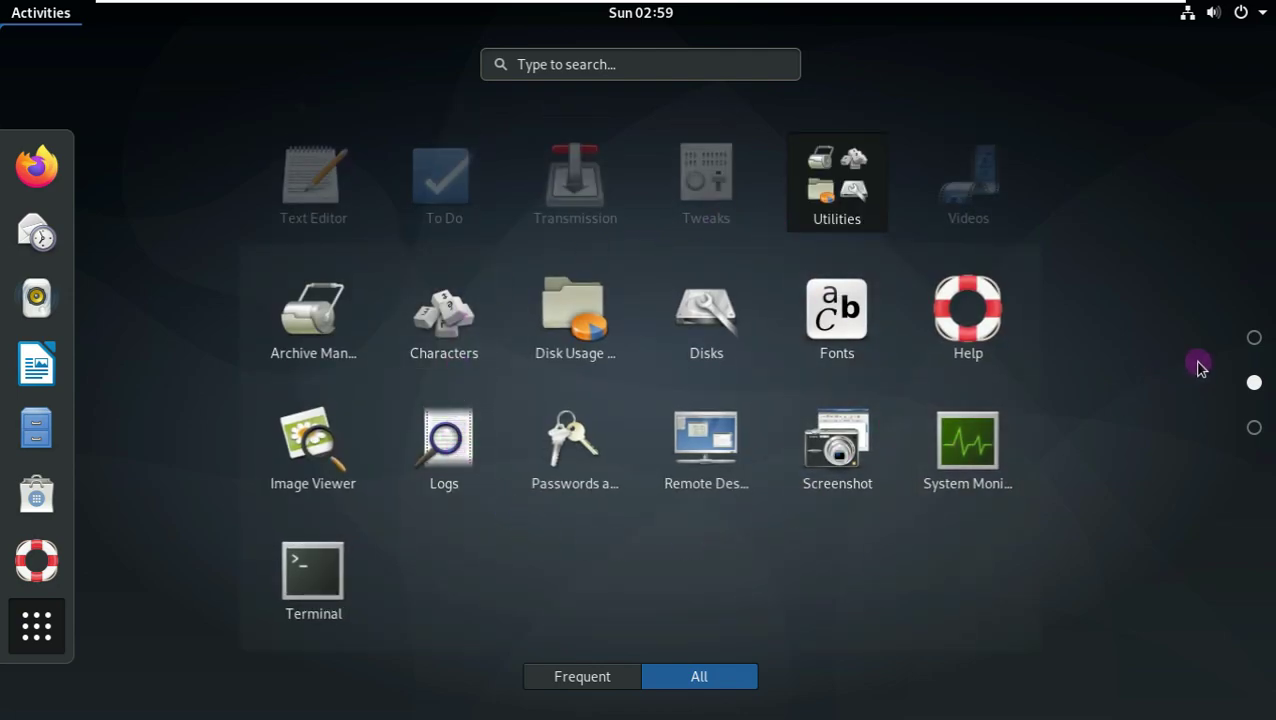
pyautogui.click(1106, 440)
pyautogui.scroll(1, 638, 296)
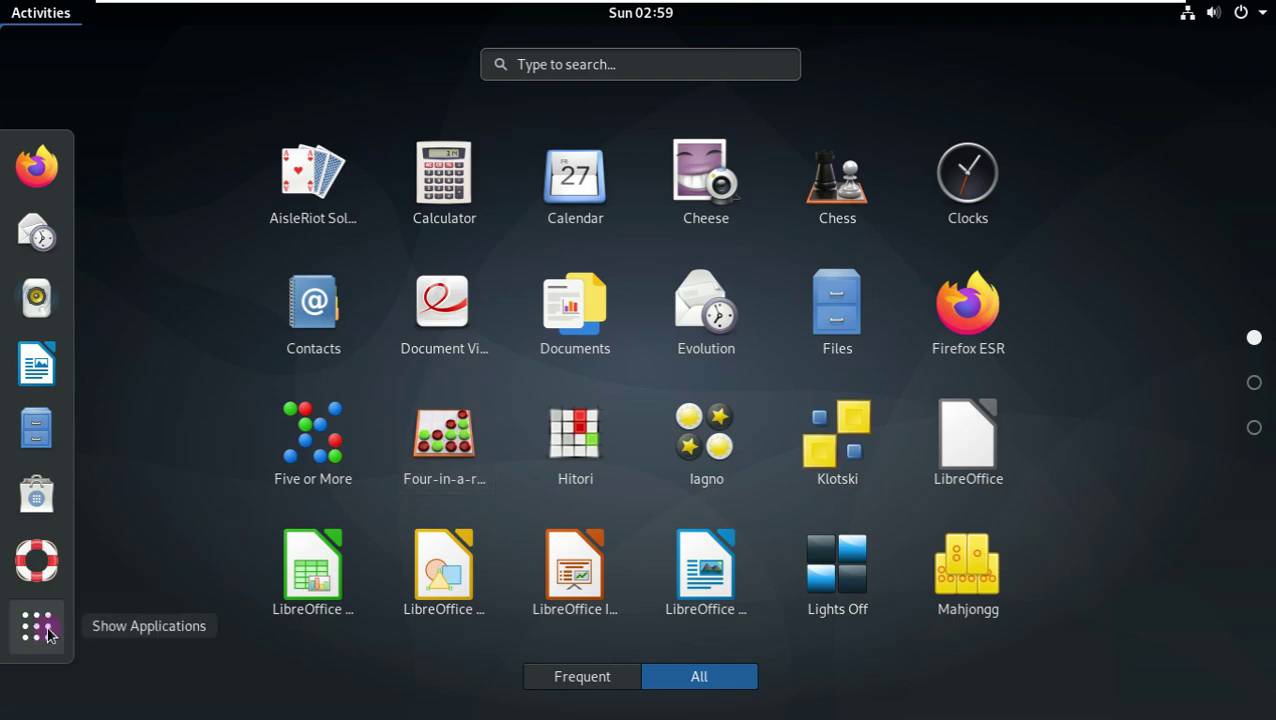
# Step: Open Terminal from the Utilities application folder and run uname
pyautogui.scroll(-2, 741, 385)
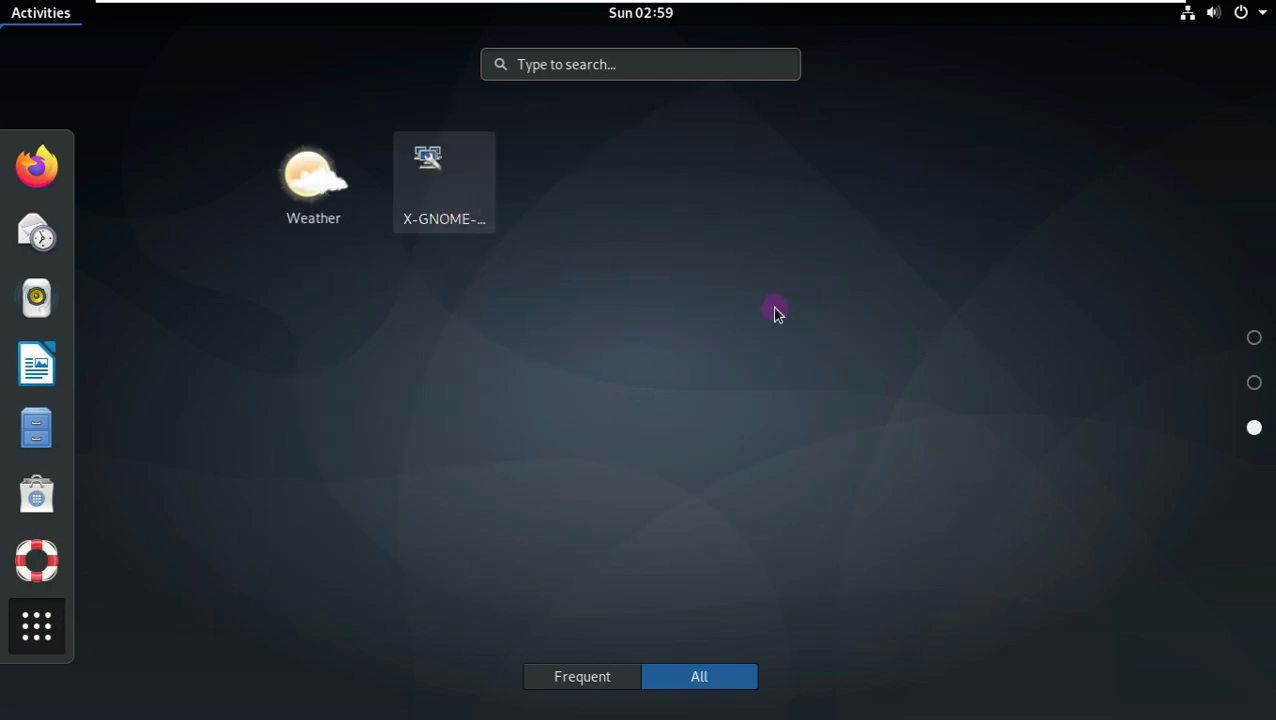
pyautogui.click(837, 565)
pyautogui.click(337, 551)
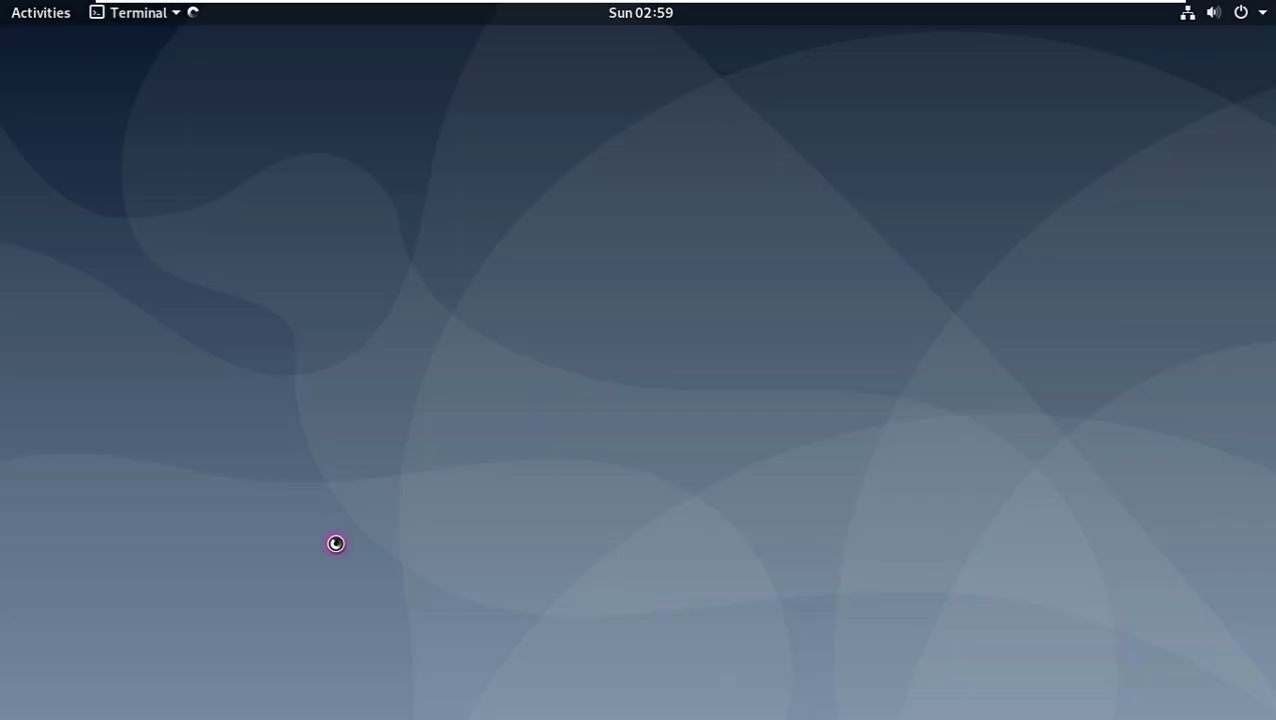
pyautogui.write('uname')
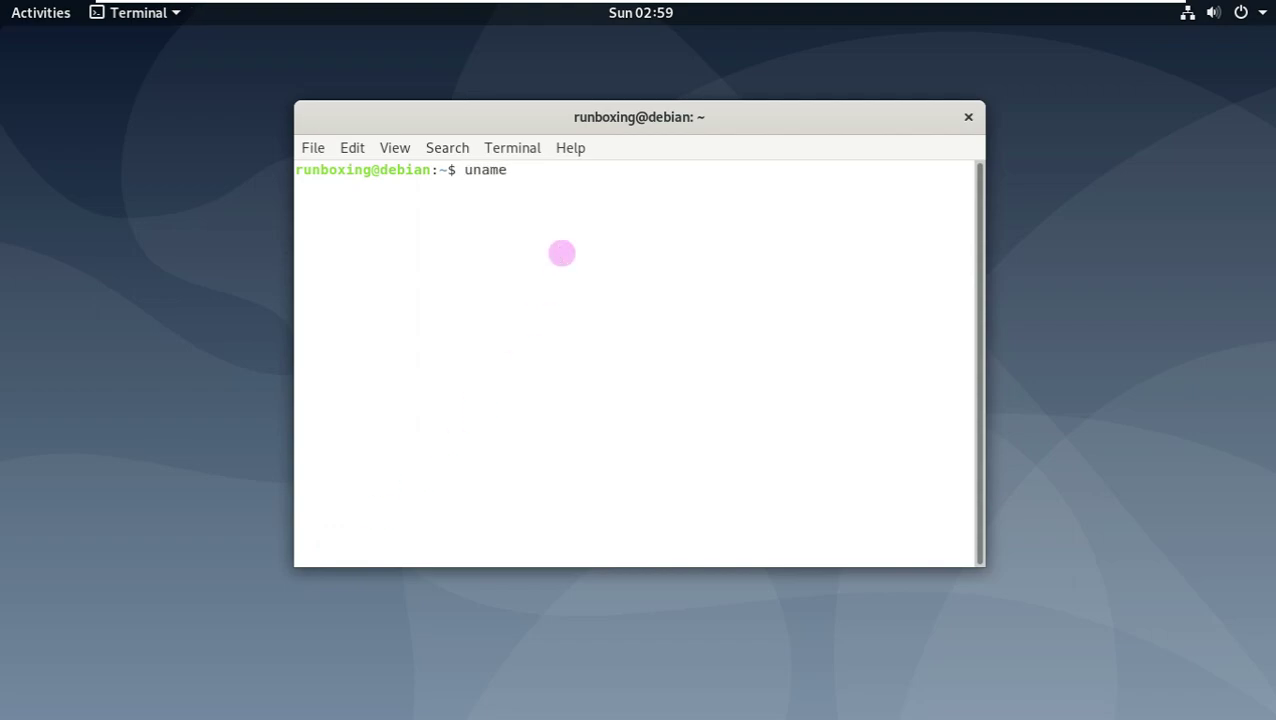
pyautogui.press('Return')
# Step: Check all system information, the kernel release and the host name with uname -a, uname -r and uname -n
pyautogui.write('uname ')
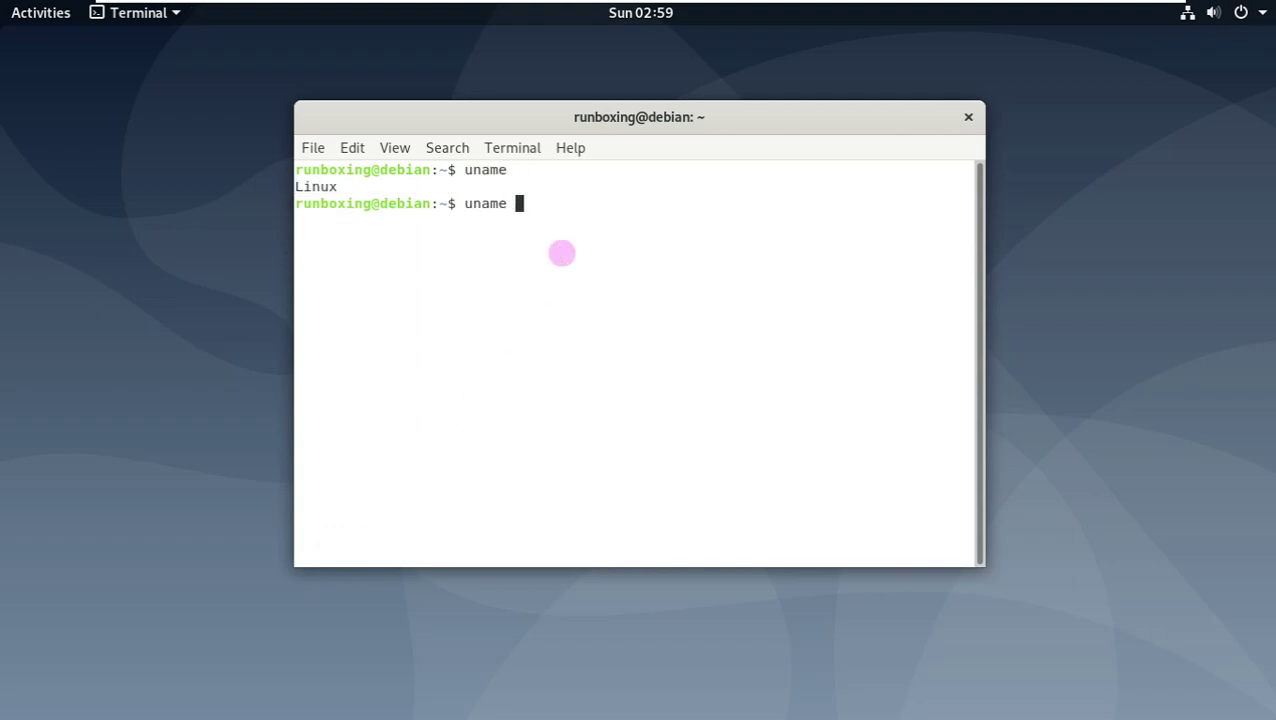
pyautogui.write('-a')
pyautogui.press('Return')
pyautogui.write('uname -r')
pyautogui.press('Return')
pyautogui.write('uname -n')
pyautogui.press('Return')
# Step: Check the hardware platform, operating system, kernel version and kernel name with uname -i, uname -o, uname -v and uname -s
pyautogui.write('uname -i')
pyautogui.press('Return')
pyautogui.write('uname -o')
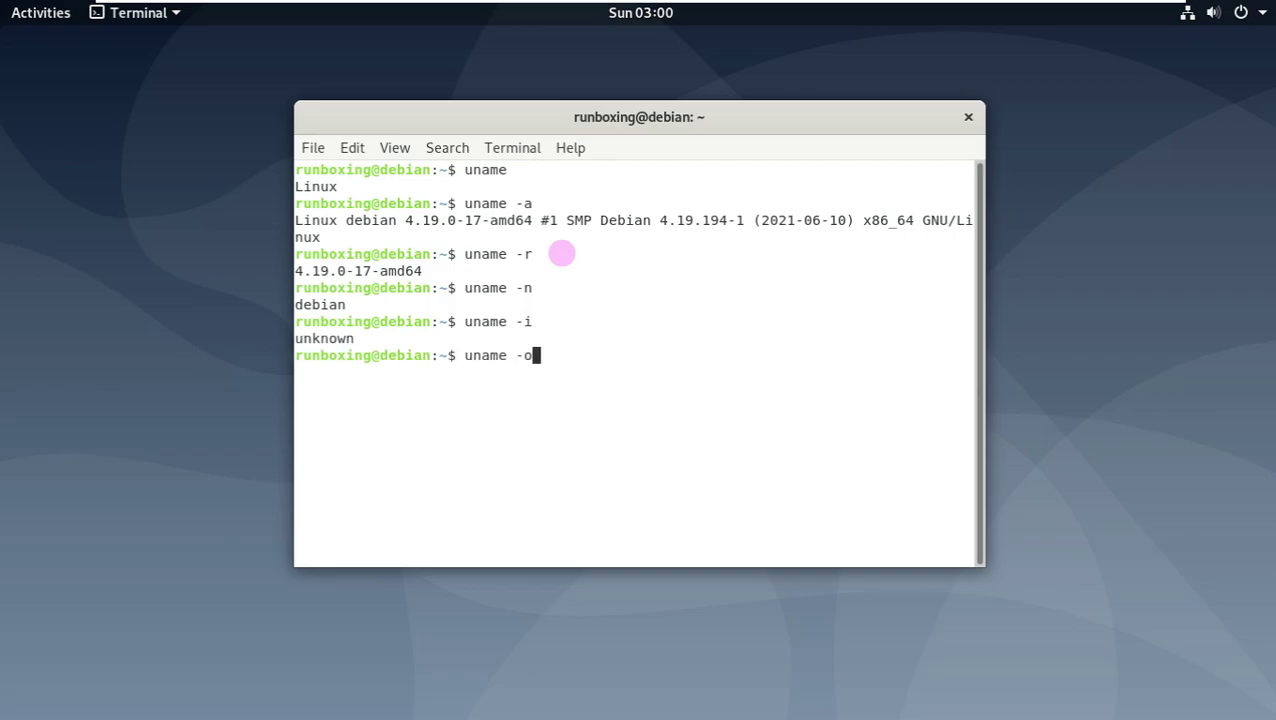
pyautogui.press('Return')
pyautogui.write('unam')
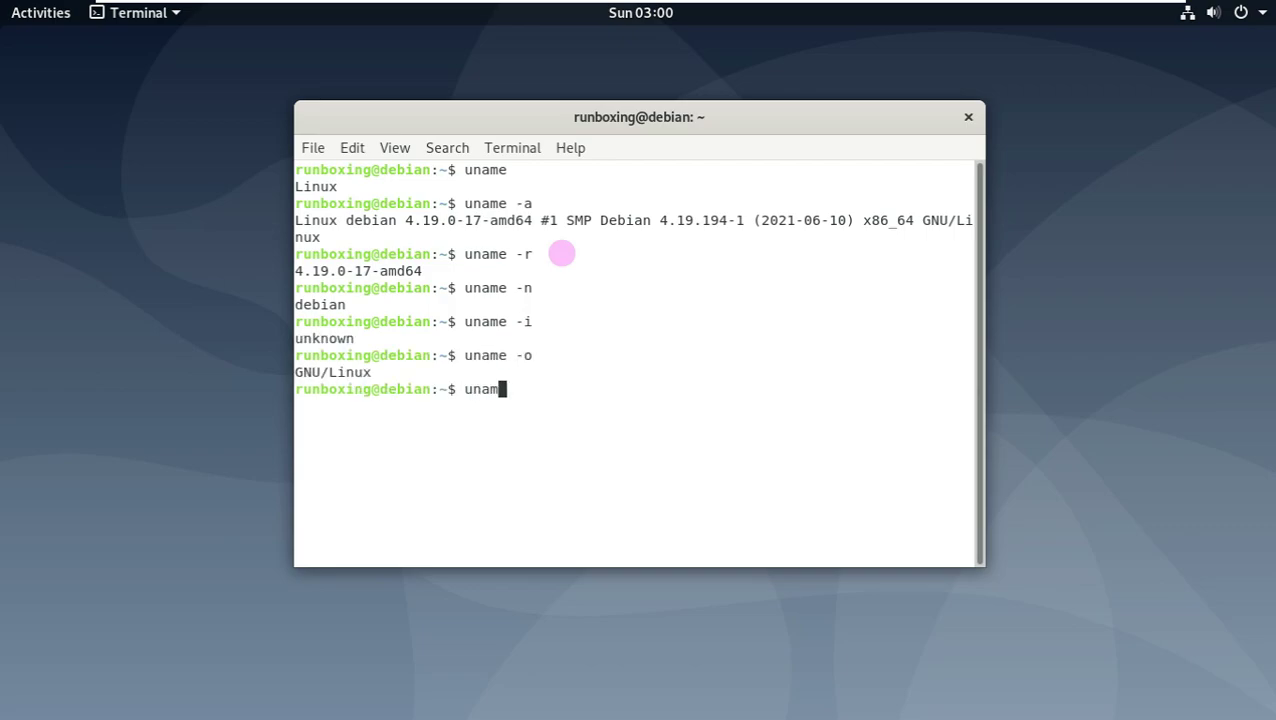
pyautogui.write('e -v')
pyautogui.press('Return')
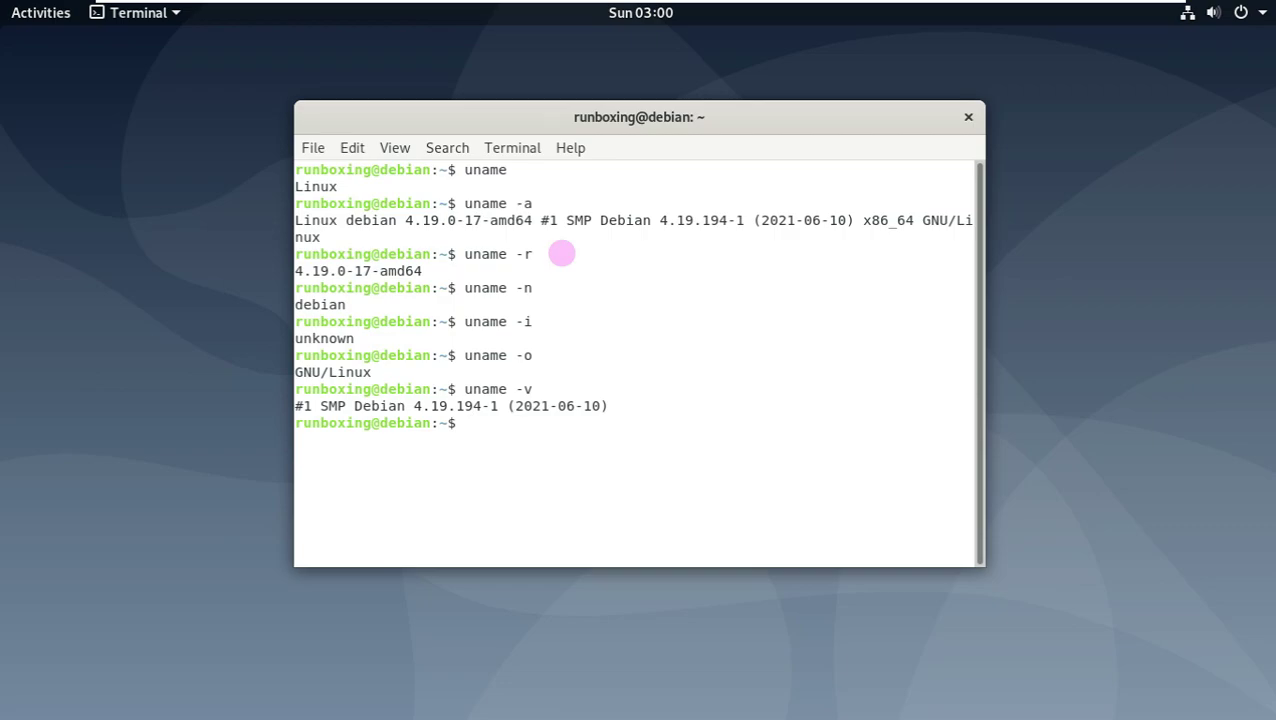
pyautogui.write('uname -s')
pyautogui.press('Return')
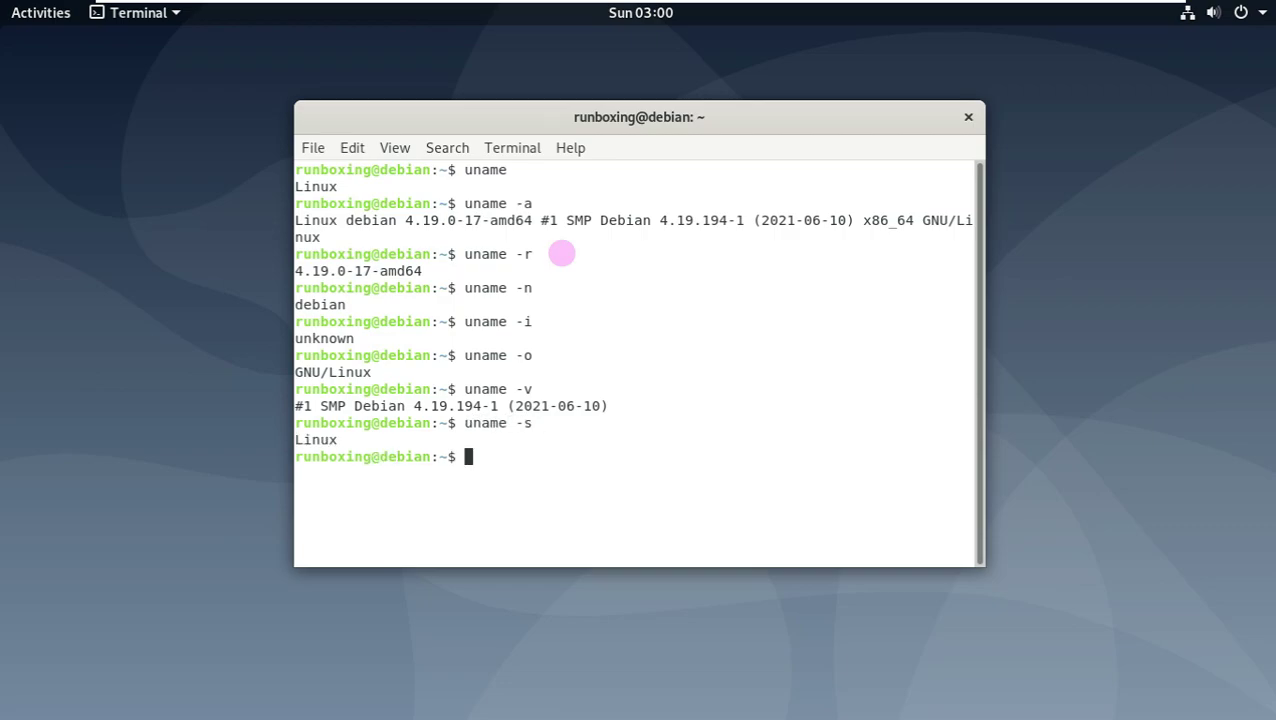
# Step: Close the terminal session with exit and open the Activities overview
pyautogui.write('exit')
pyautogui.press('Return')
pyautogui.click(48, 20)
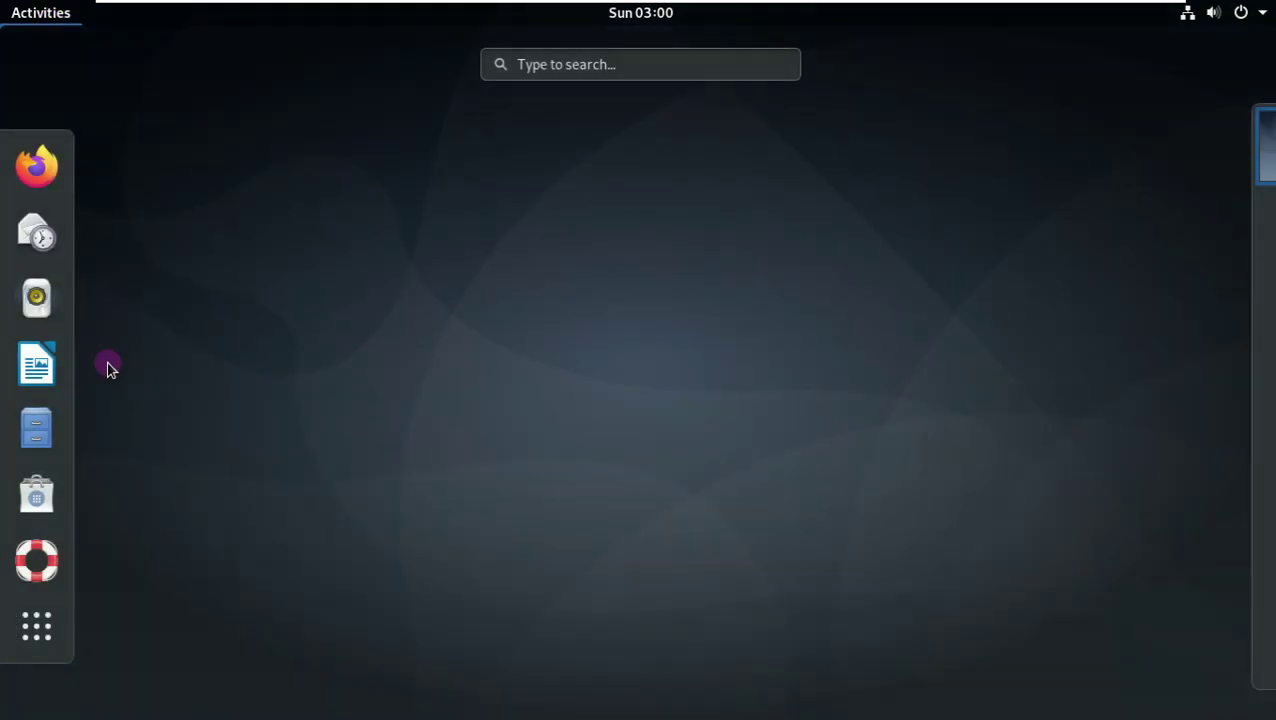
# Step: Launch Firefox from the Activities overview and open Terminal from the Utilities application folder
pyautogui.click(38, 170)
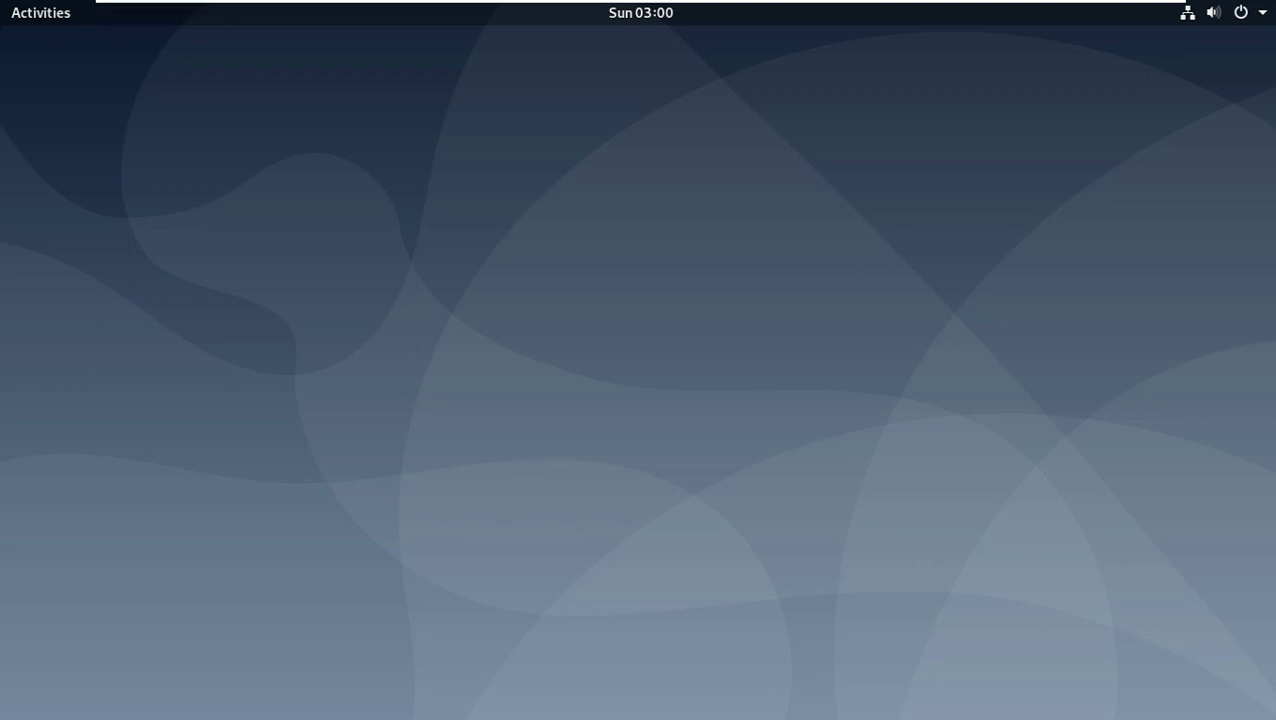
pyautogui.click(58, 18)
pyautogui.click(37, 627)
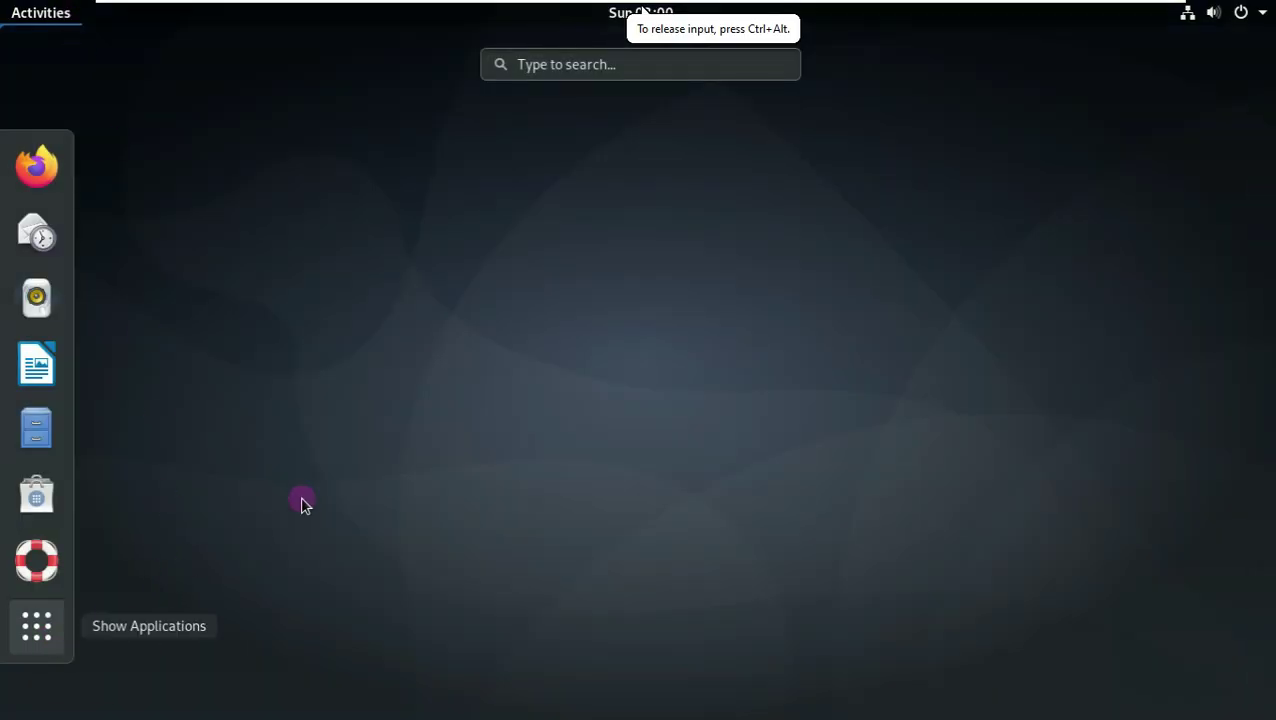
pyautogui.scroll(-2, 422, 462)
pyautogui.scroll(1, 422, 440)
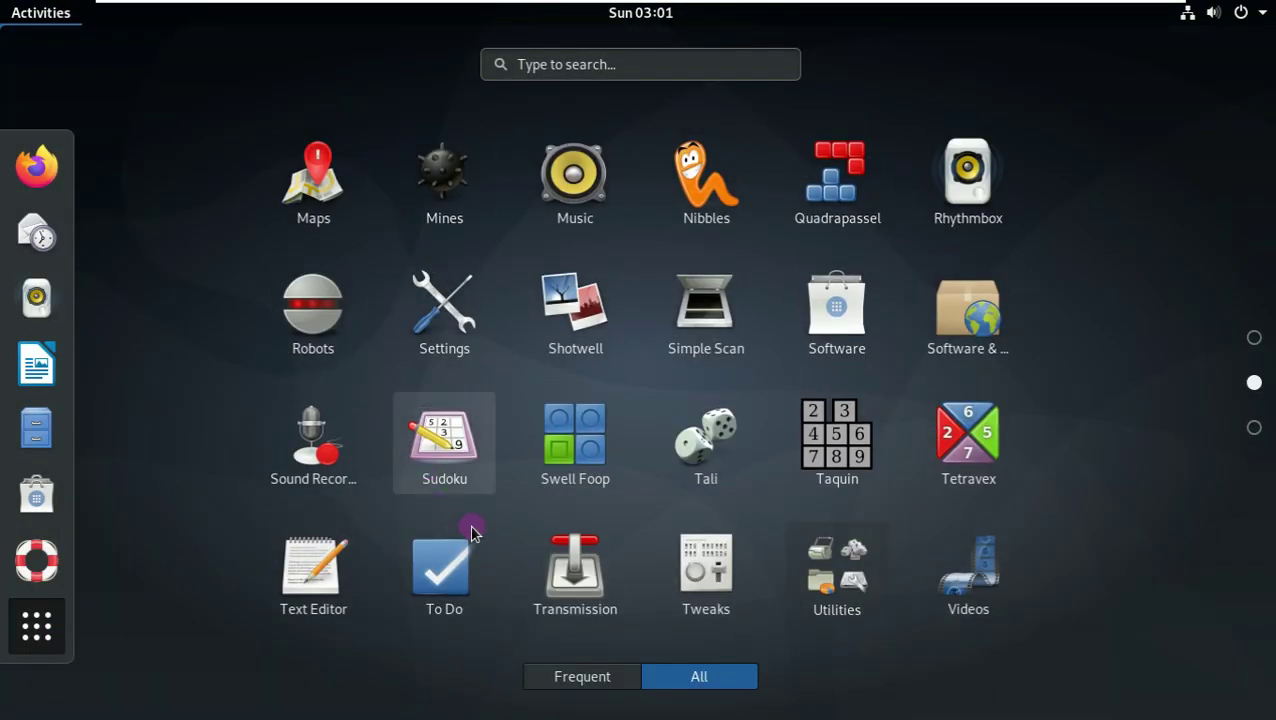
pyautogui.click(797, 527)
pyautogui.click(328, 578)
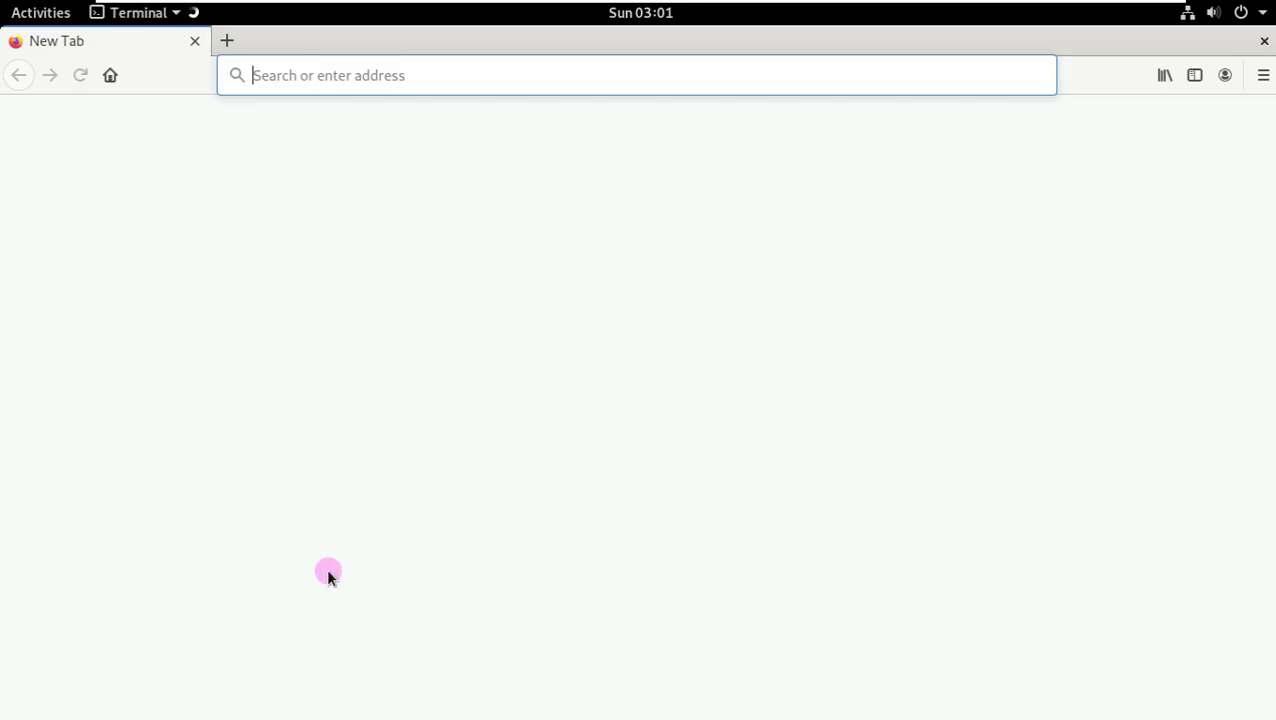
# Step: Check the distribution's release information with lsb_release -a in the terminal, then close the terminal window
pyautogui.moveTo(273, 55); pyautogui.dragTo(549, 138)
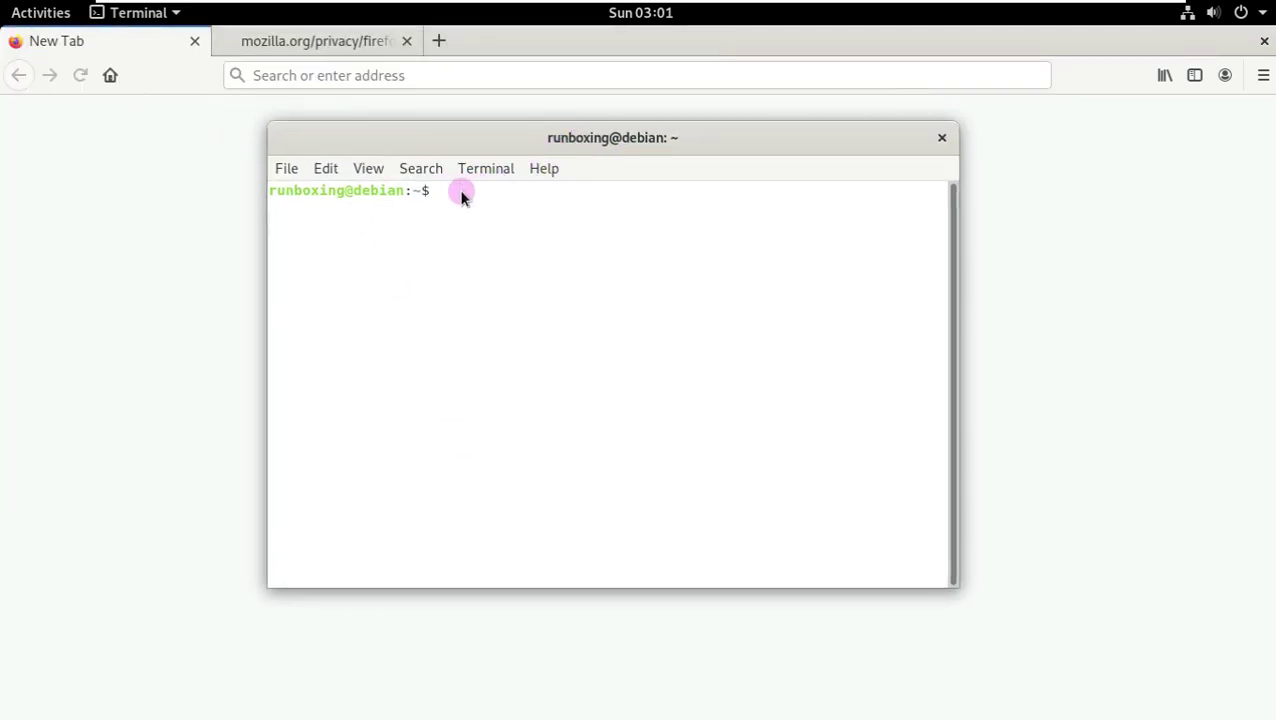
pyautogui.rightClick(447, 191)
pyautogui.click(440, 193)
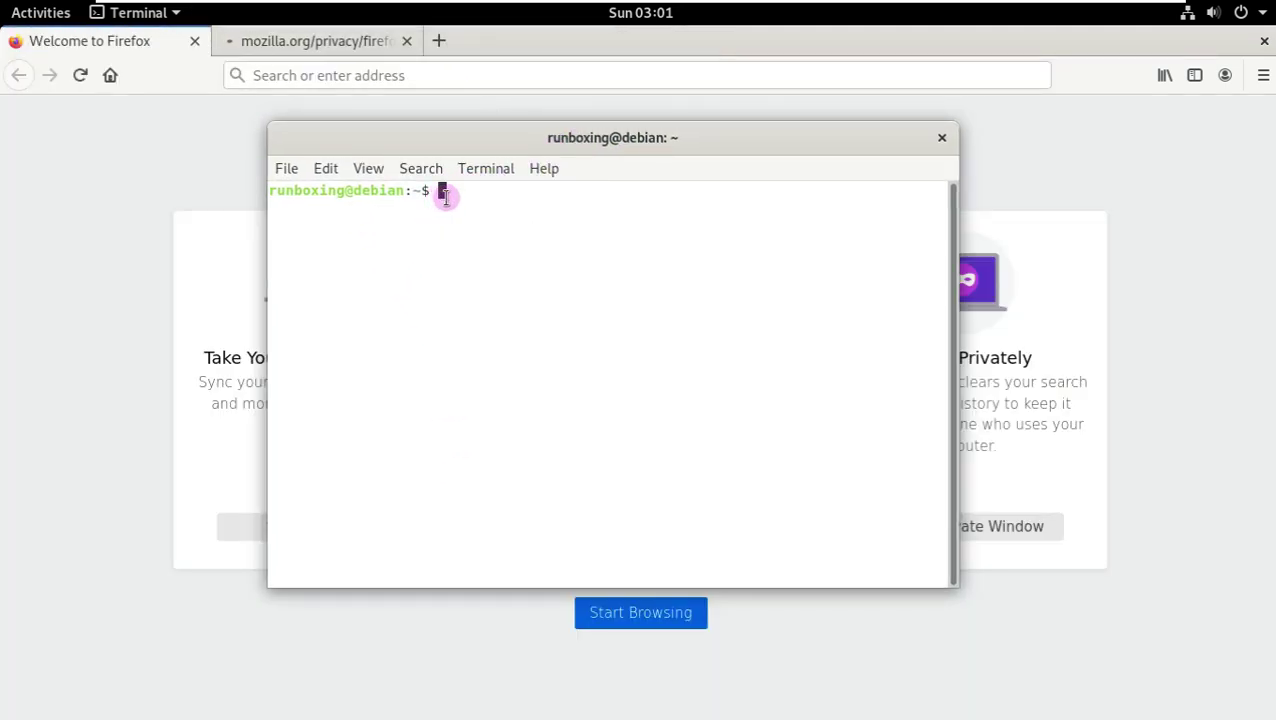
pyautogui.write('lsb_release -a')
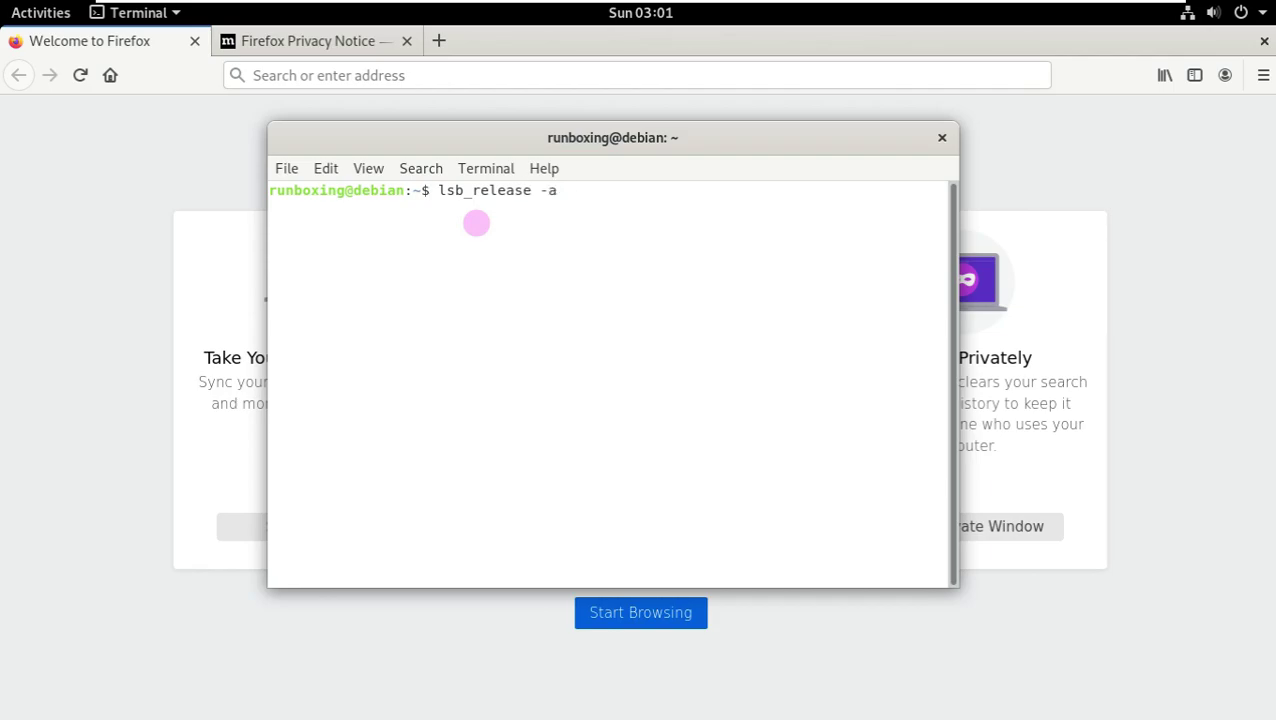
pyautogui.press('Return')
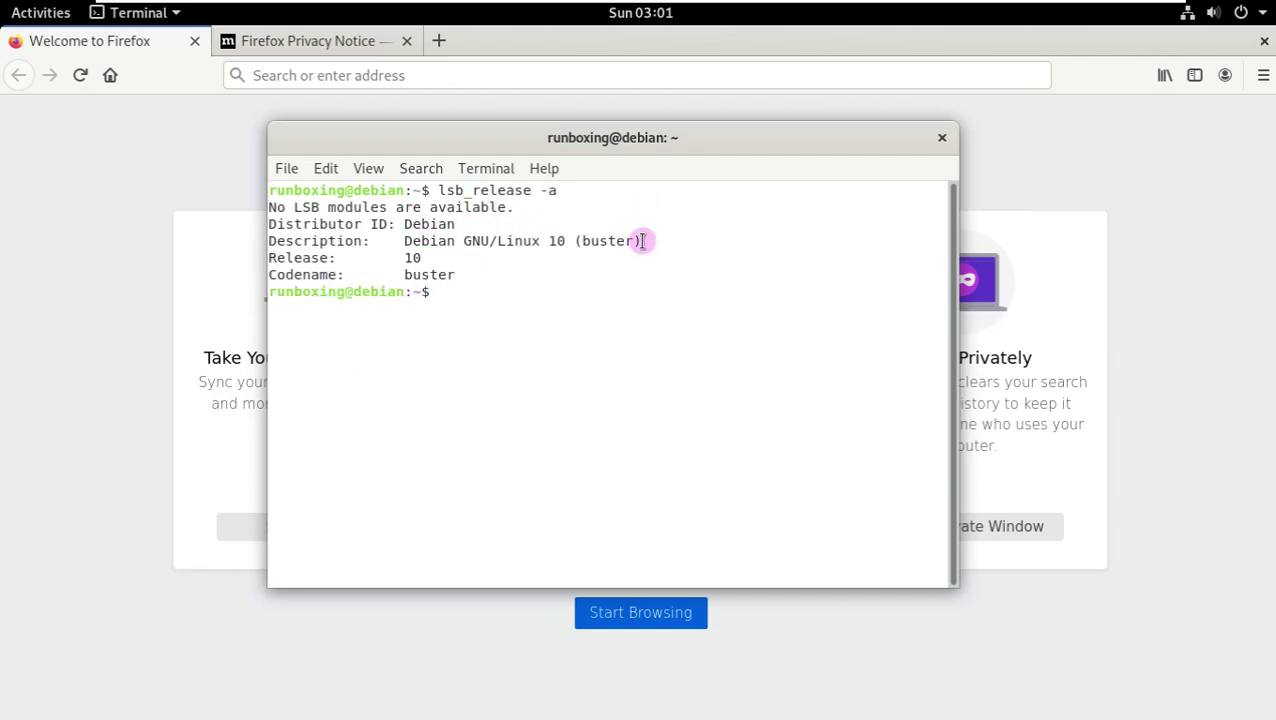
pyautogui.click(940, 137)
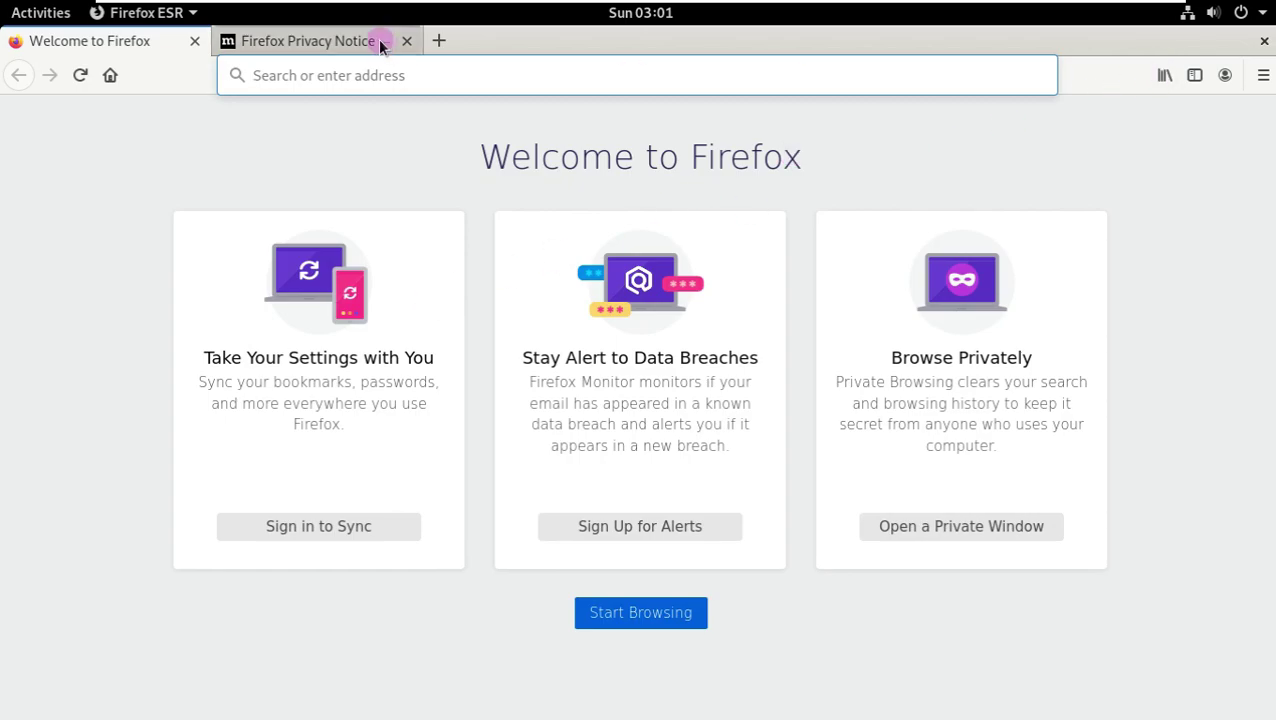
# Step: Close the Firefox Privacy Notice tab and check the browser version in the About Mozilla Firefox dialog
pyautogui.click(404, 43)
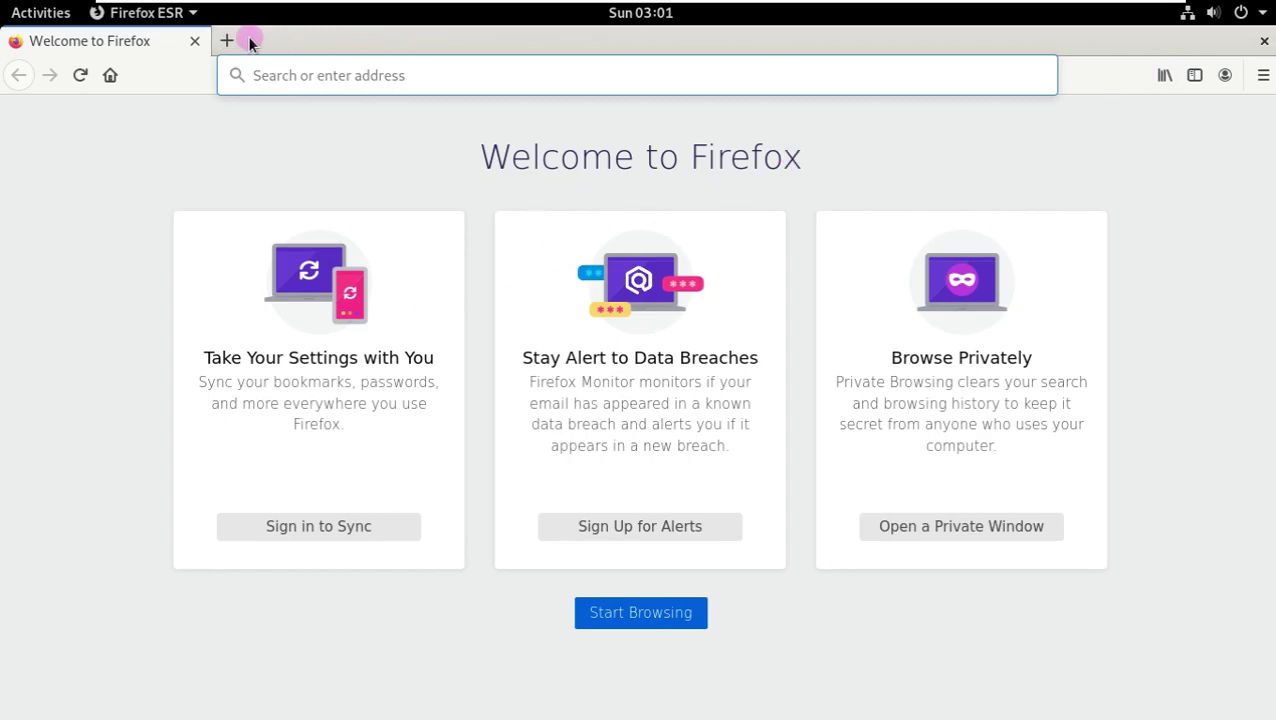
pyautogui.click(1262, 77)
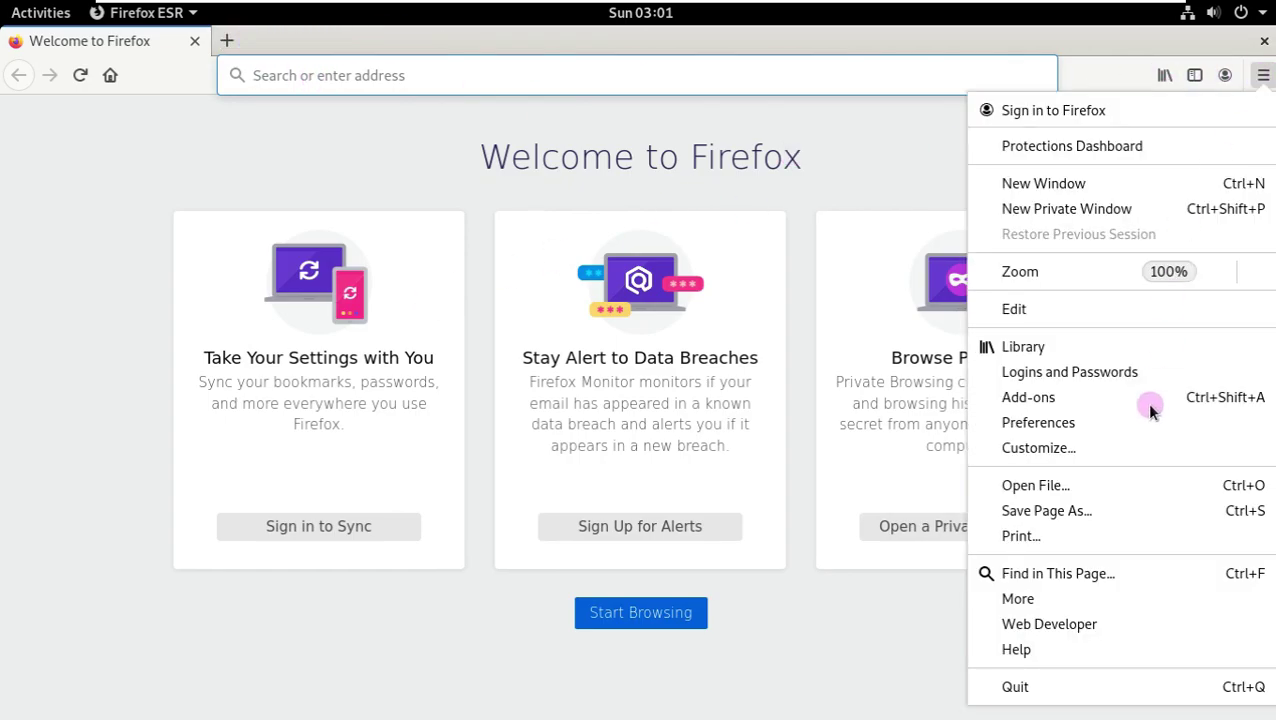
pyautogui.click(1043, 653)
pyautogui.click(1043, 353)
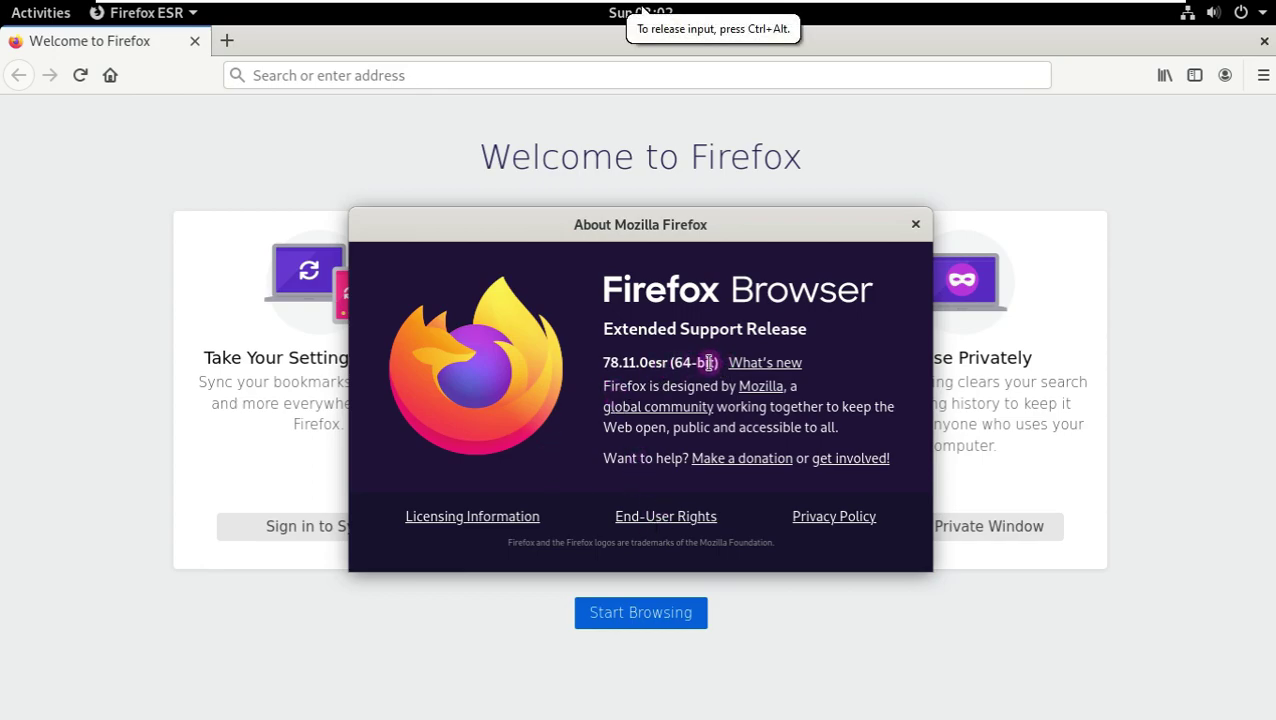
pyautogui.moveTo(603, 364); pyautogui.dragTo(727, 394)
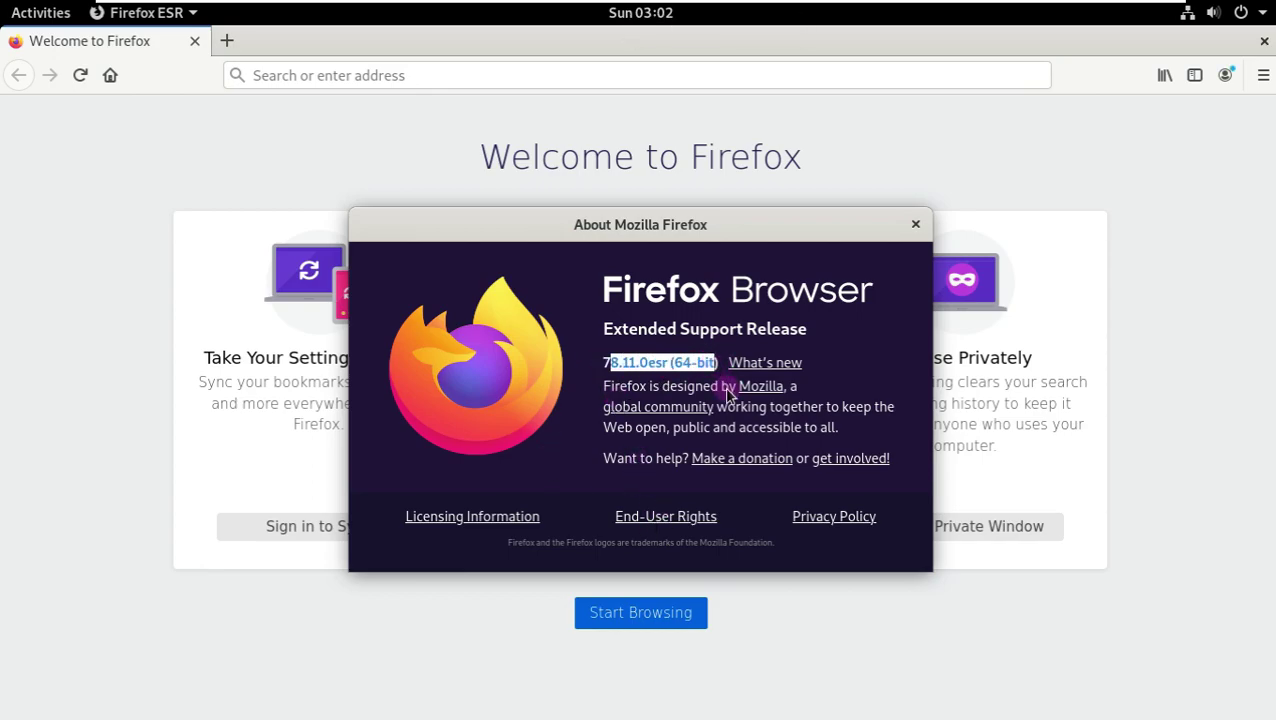
pyautogui.click(914, 226)
# Step: Try to search Google for debian 10.9
pyautogui.click(461, 80)
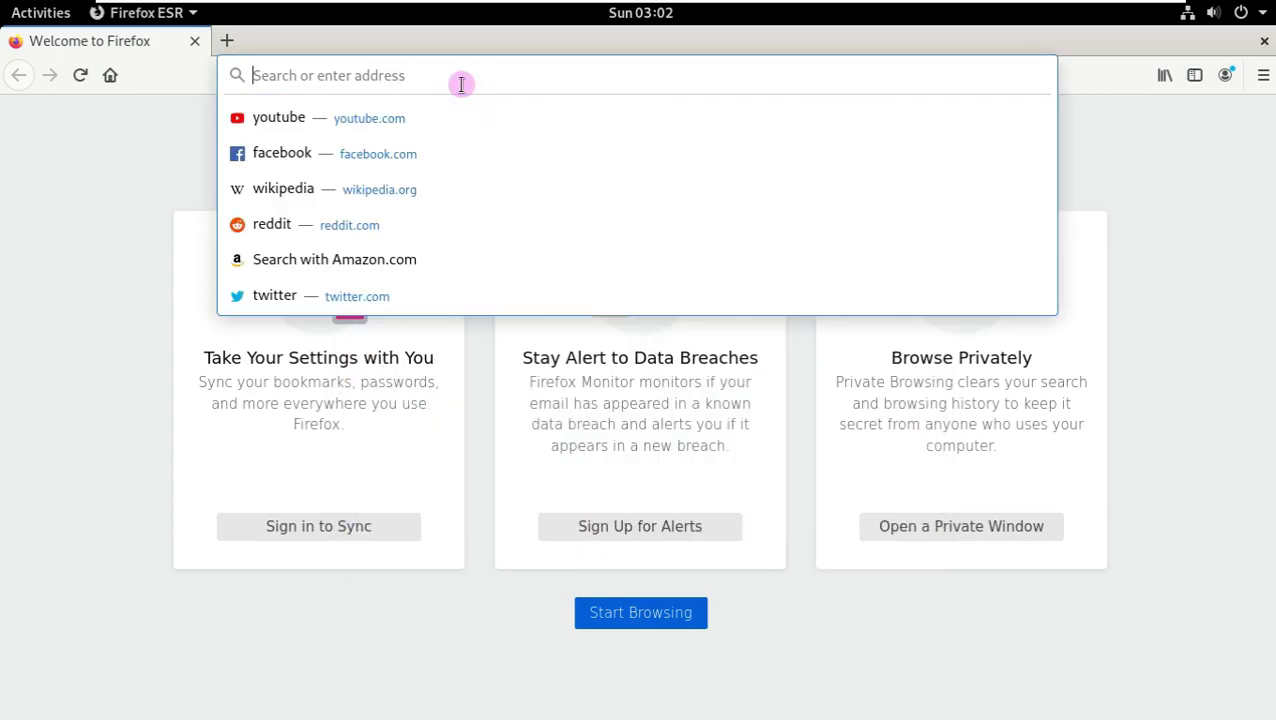
pyautogui.write('debian ')
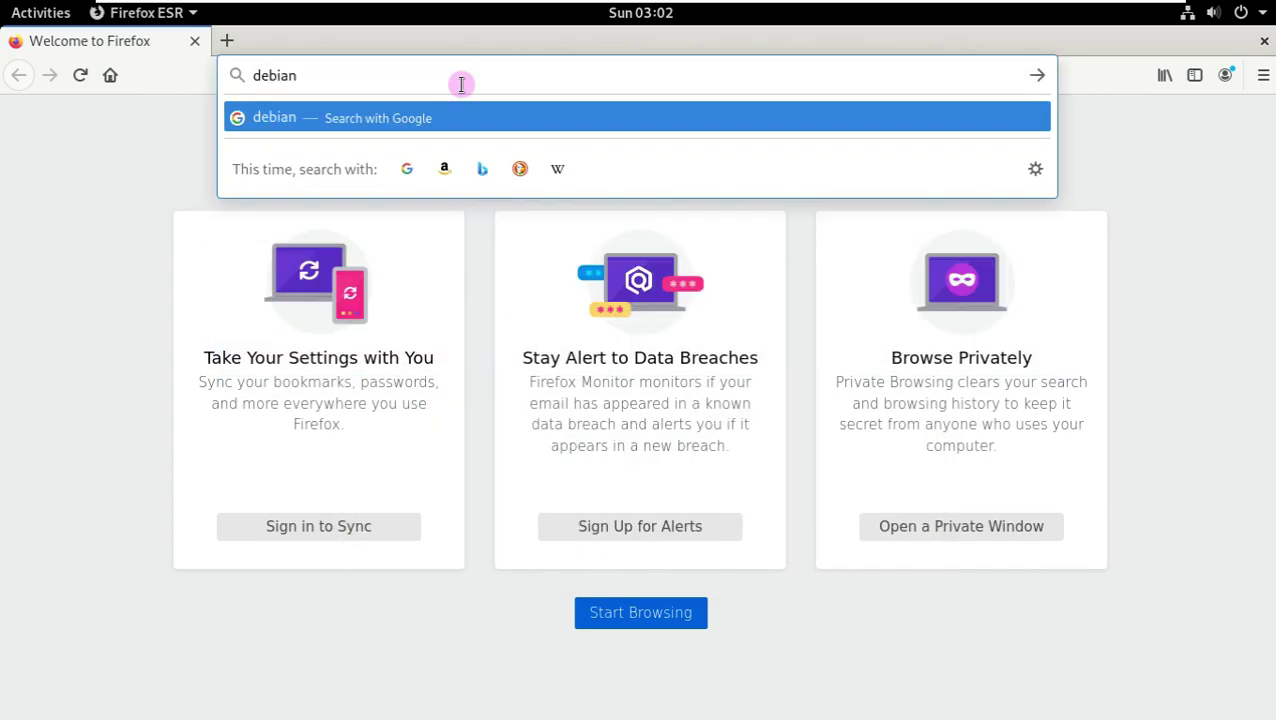
pyautogui.write('10.9')
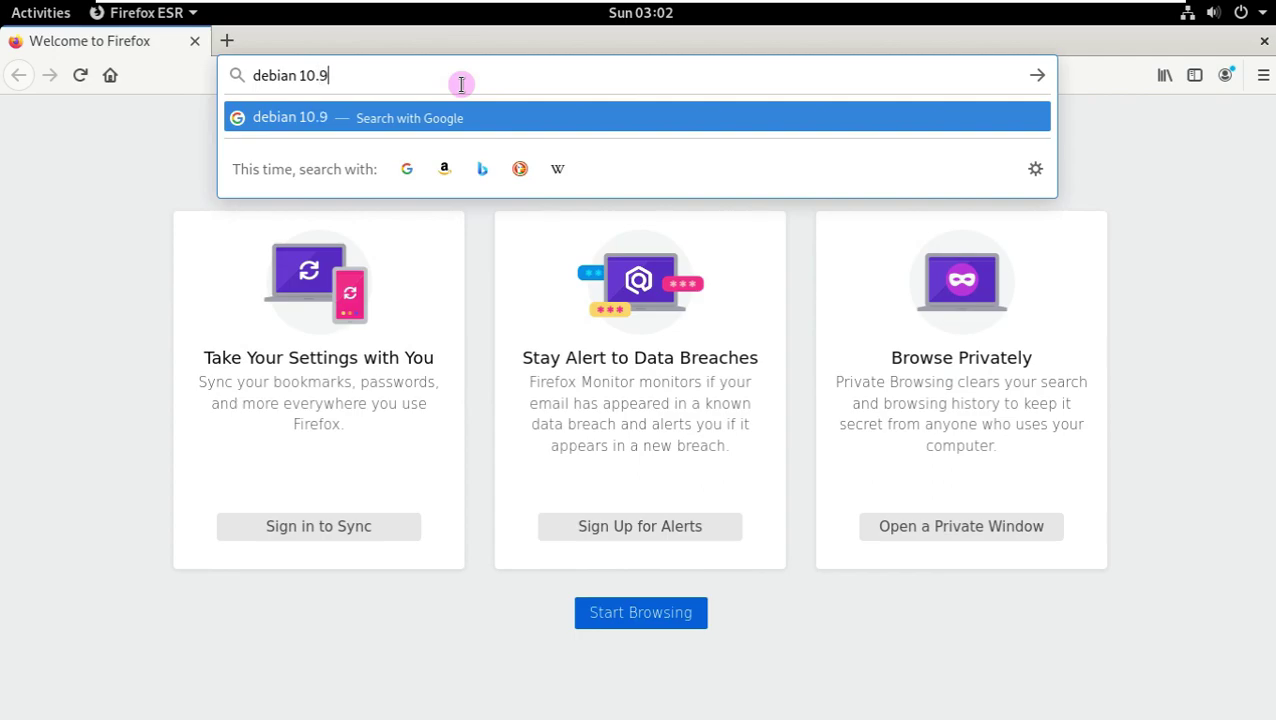
pyautogui.press('Return')
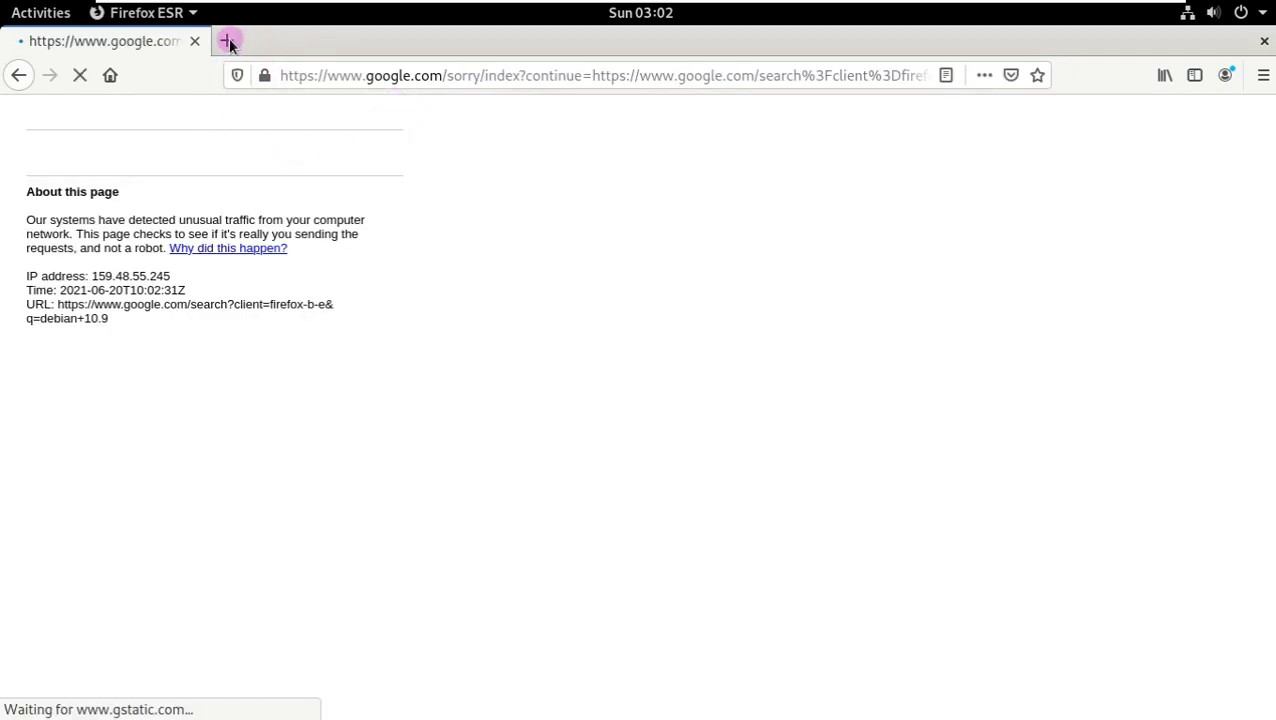
# Step: Open duckduckgo.com in a new tab and search for debian 10.10
pyautogui.click(227, 40)
pyautogui.click(268, 72)
pyautogui.write('du')
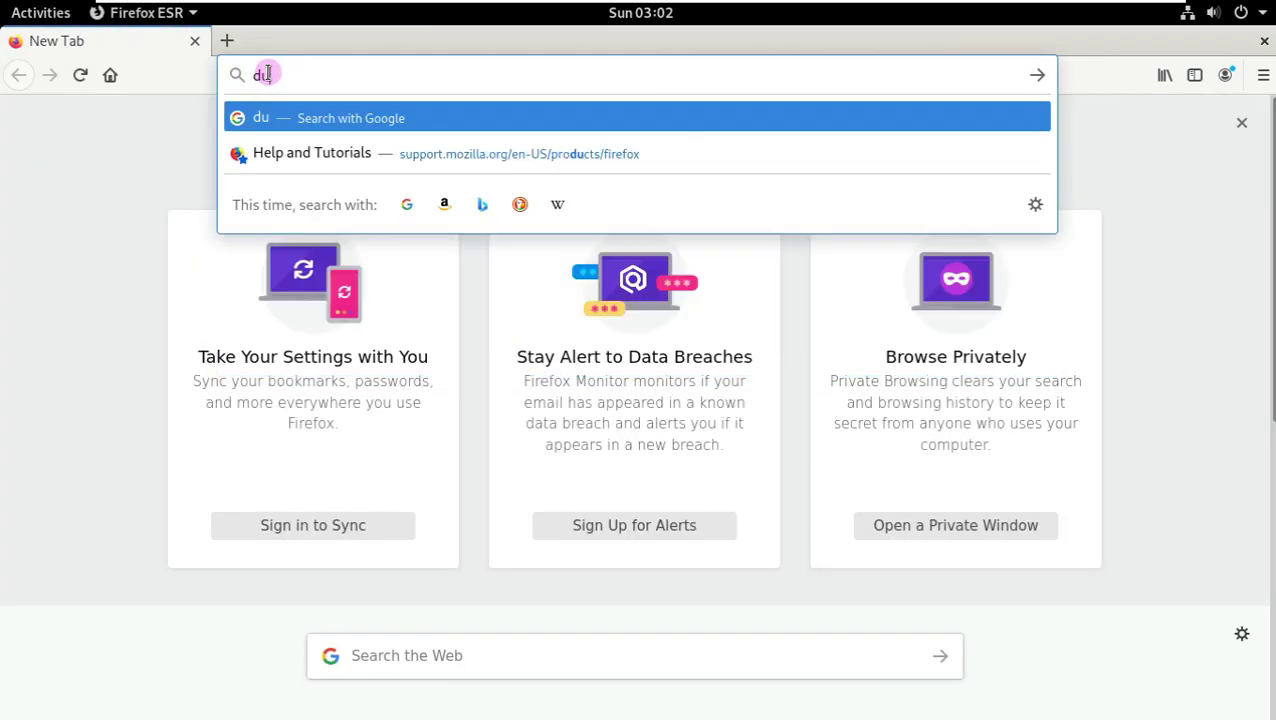
pyautogui.write('ckduckgo.com')
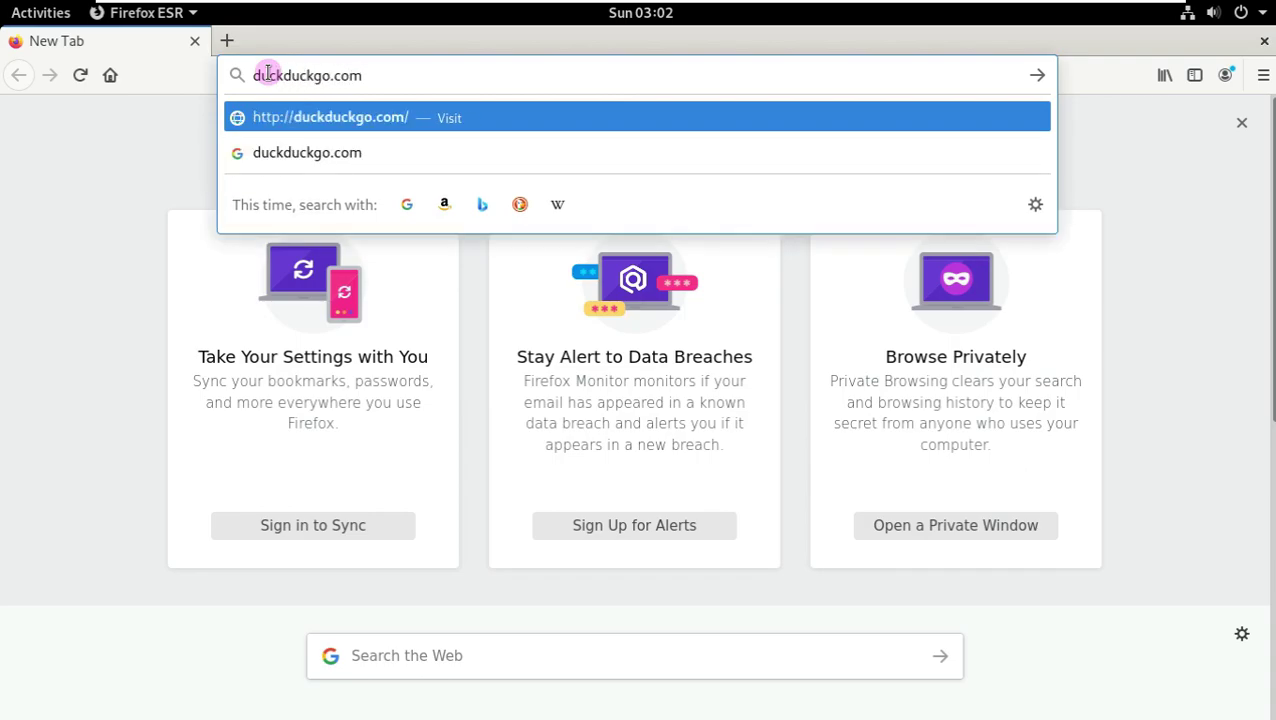
pyautogui.press('Return')
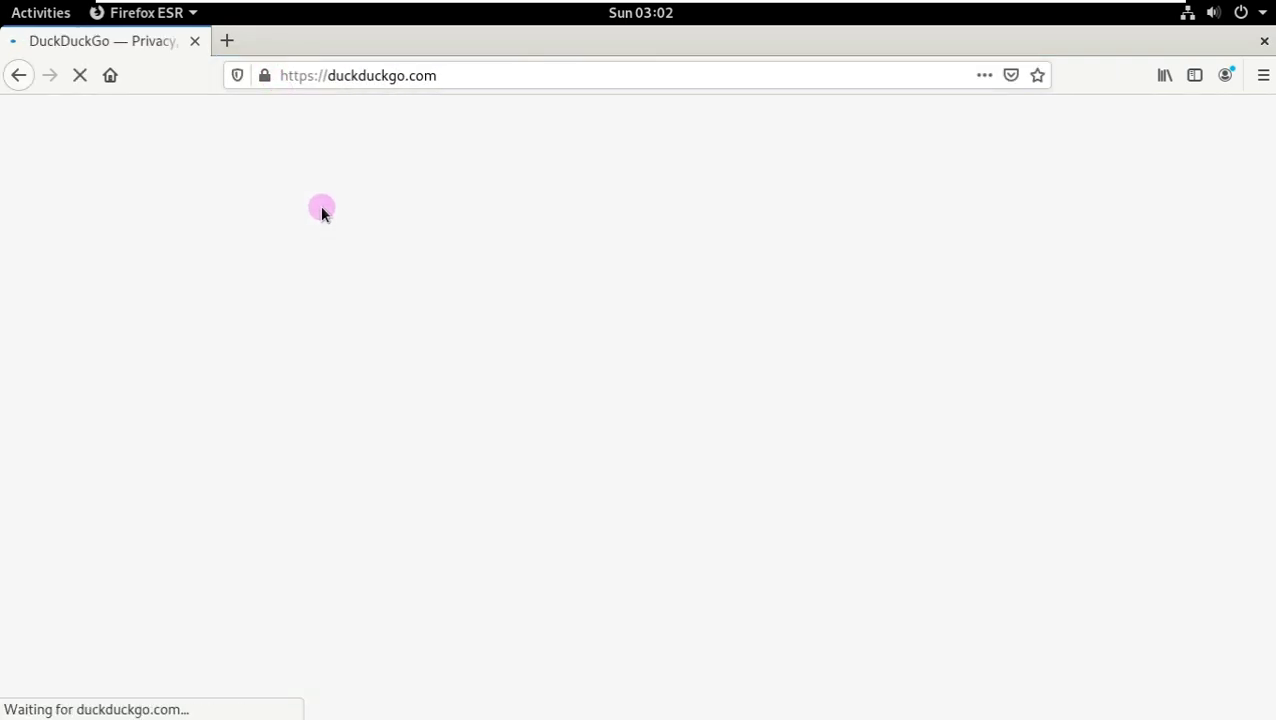
pyautogui.click(441, 371)
pyautogui.write('debian')
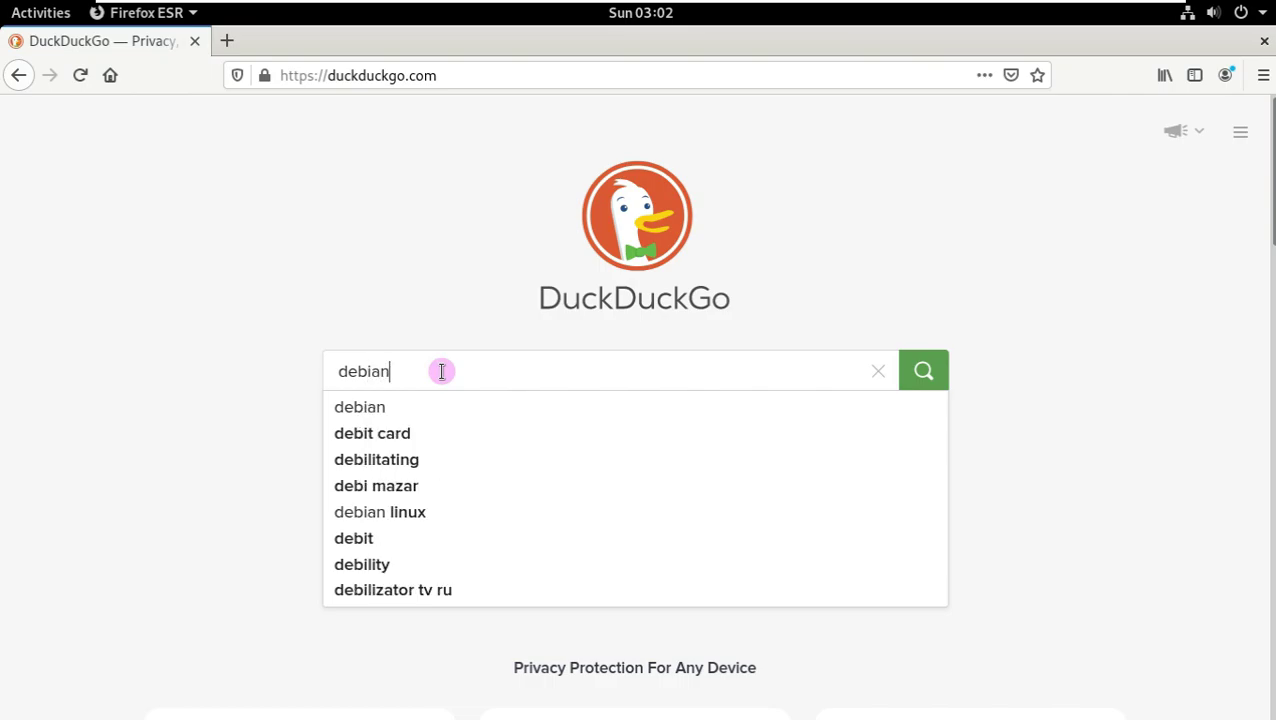
pyautogui.write(' 10.10')
pyautogui.press('Return')
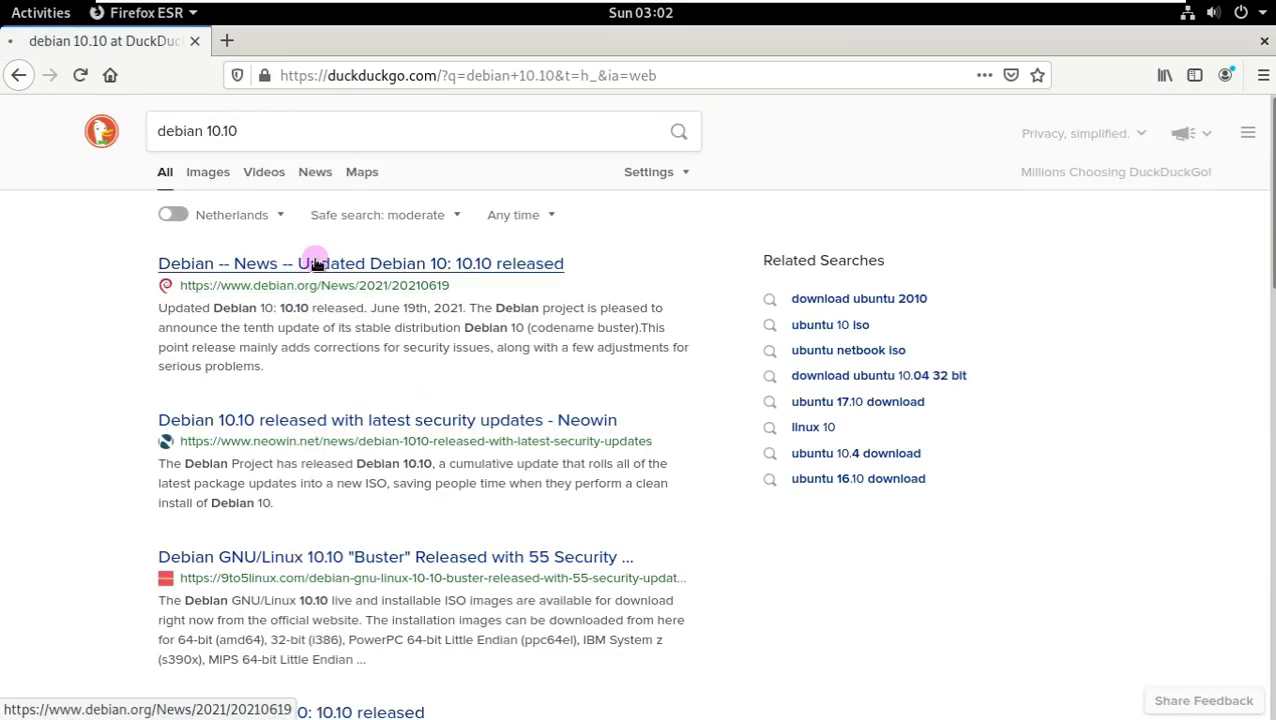
# Step: Open the debian.org news result on the 10.10 release and read through the announcement and its bugfix list
pyautogui.click(313, 263)
pyautogui.moveTo(530, 208); pyautogui.dragTo(23, 208)
pyautogui.click(270, 250)
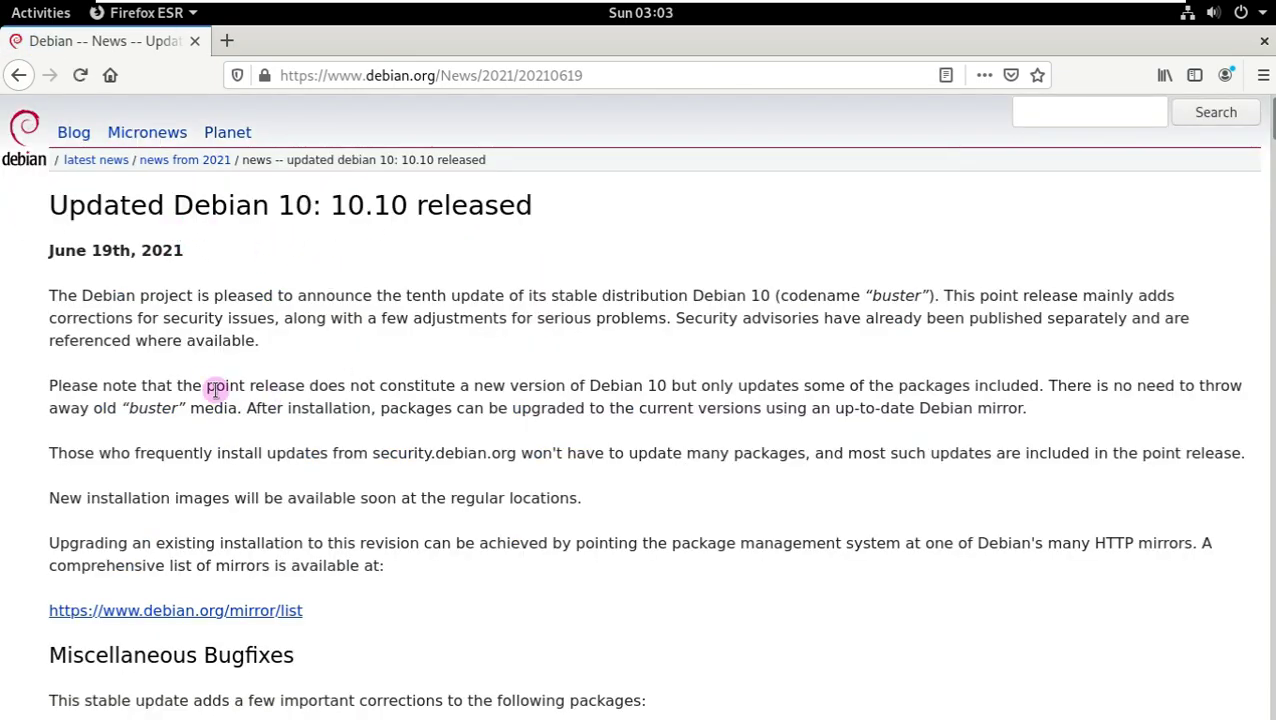
pyautogui.scroll(-3, 211, 390)
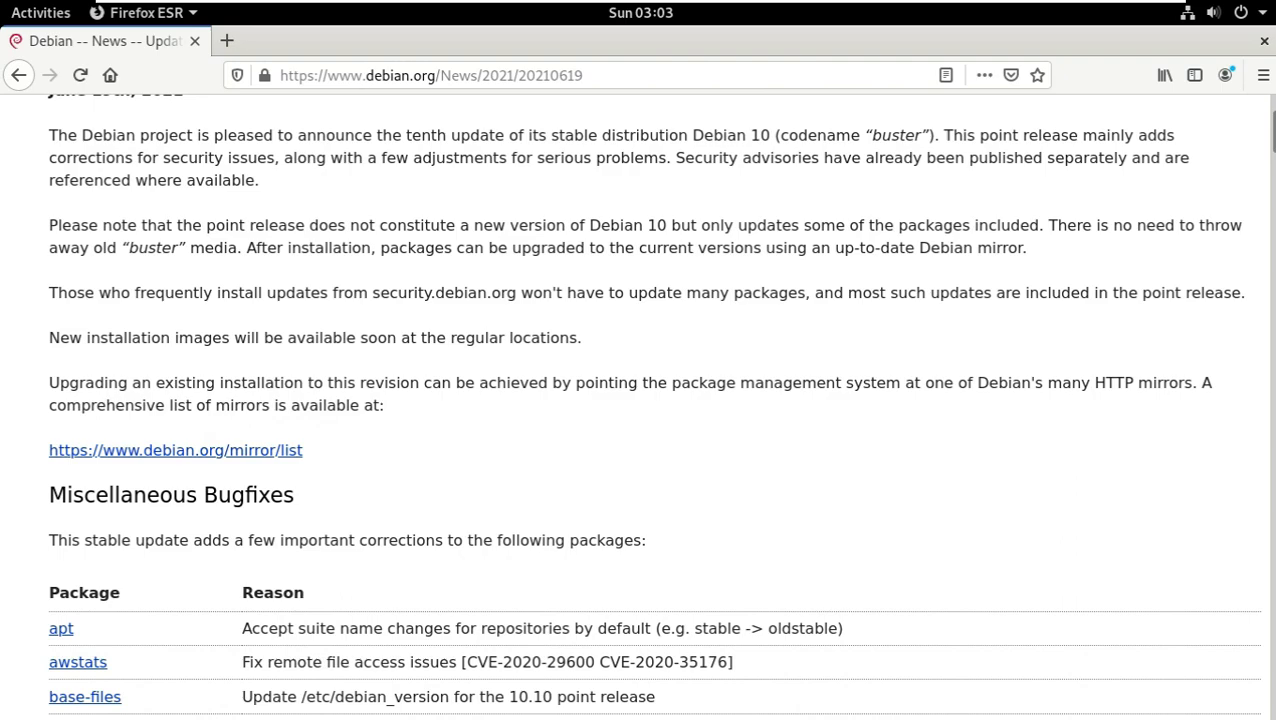
pyautogui.scroll(3, 521, 443)
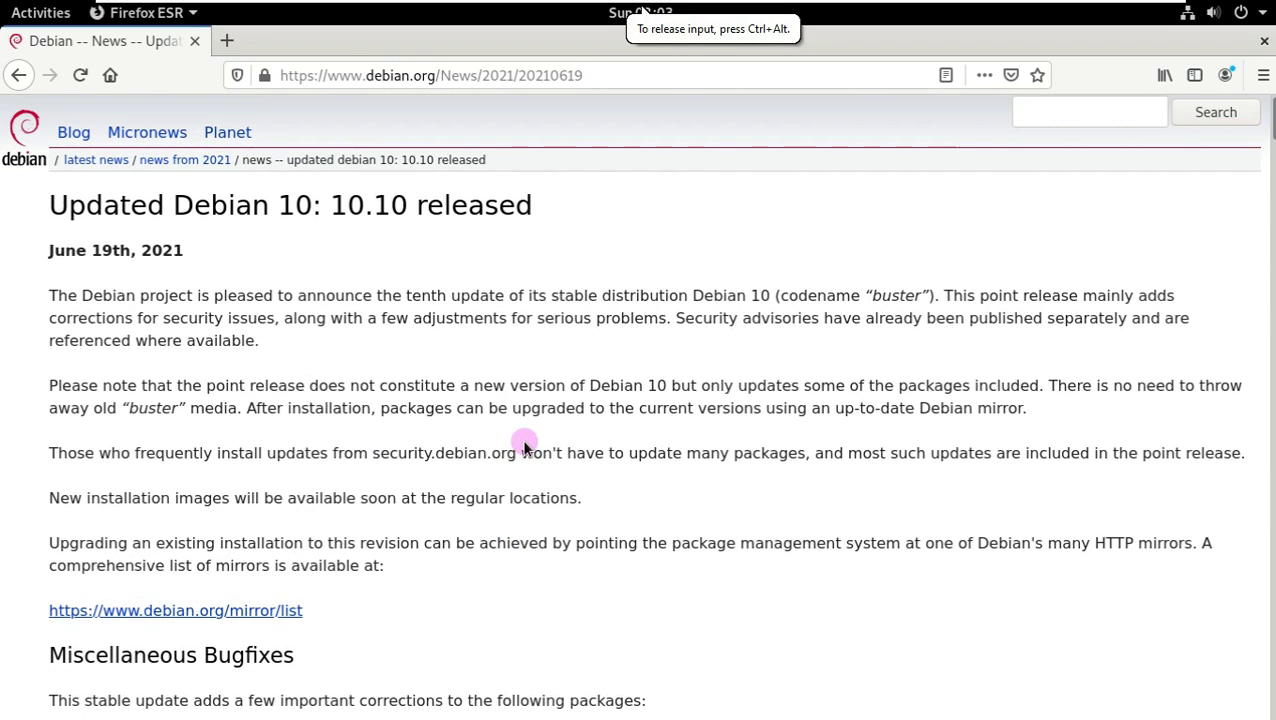
pyautogui.scroll(-10, 521, 439)
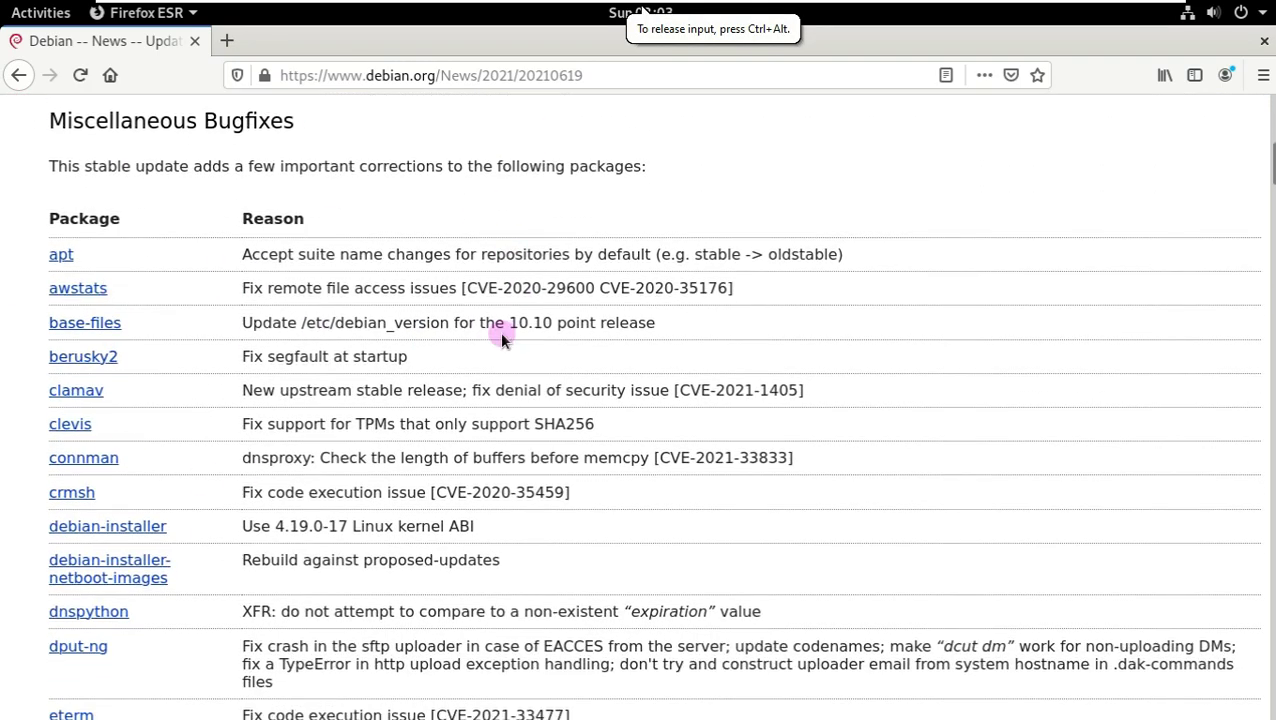
pyautogui.scroll(-20, 501, 338)
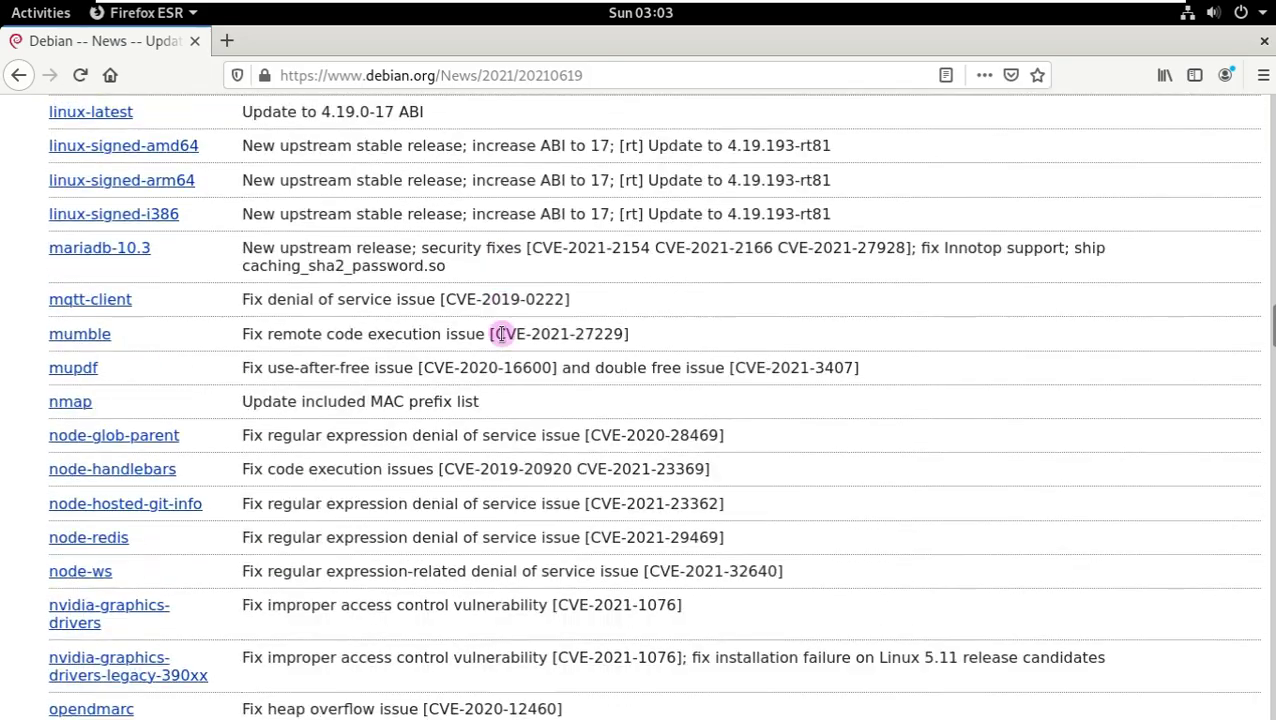
pyautogui.scroll(20, 499, 334)
# Step: Go to Debian's latest news page, reopen the 10.10 release announcement and review its miscellaneous bugfixes
pyautogui.click(91, 160)
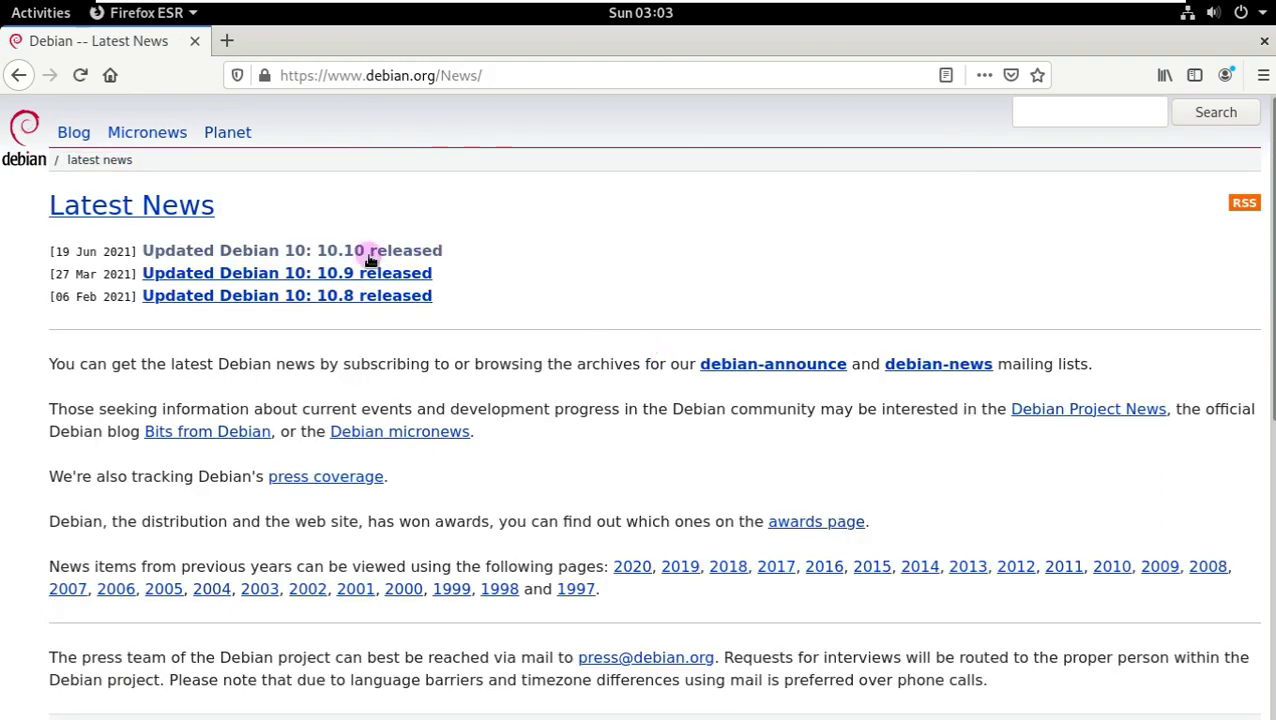
pyautogui.click(373, 256)
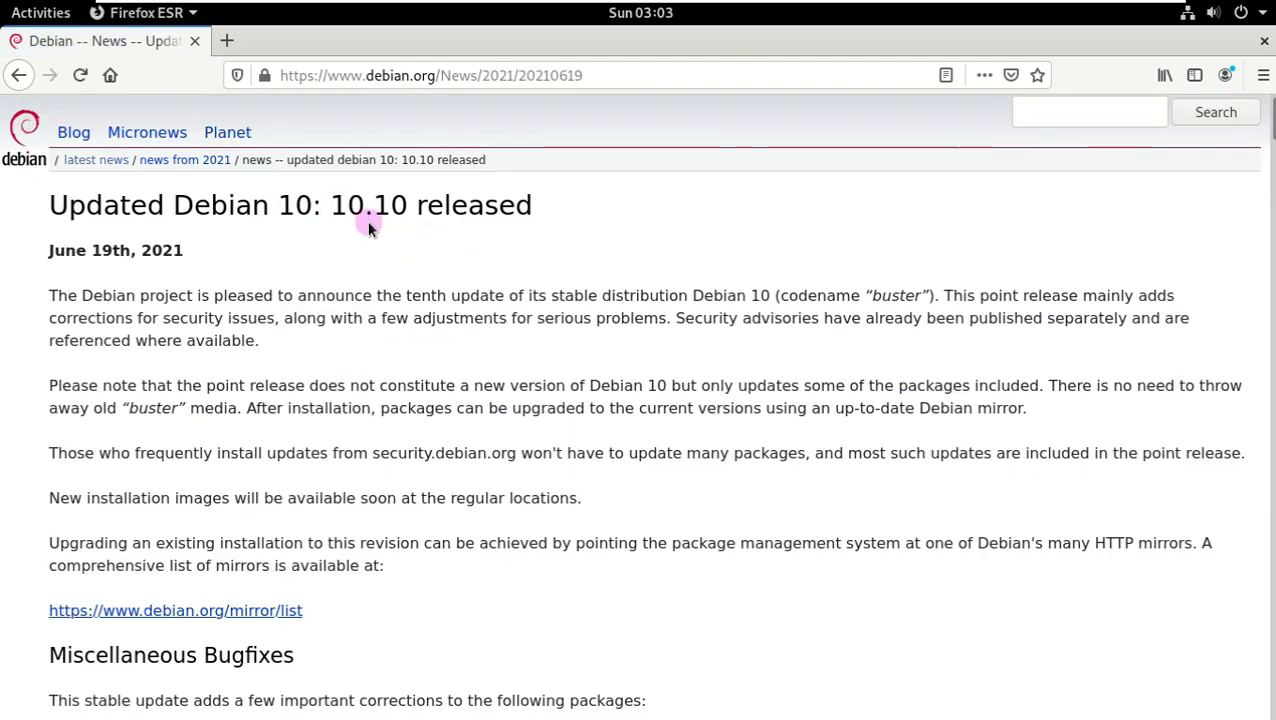
pyautogui.scroll(-10, 437, 230)
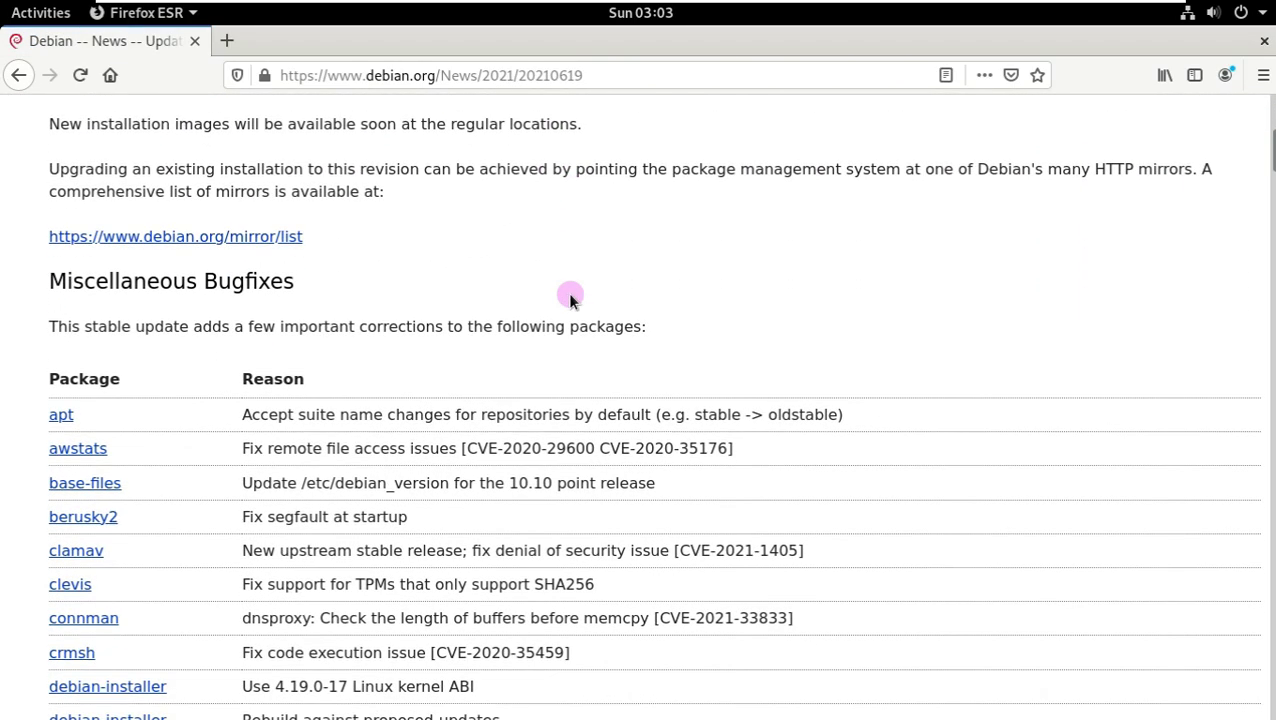
pyautogui.scroll(-6, 569, 292)
pyautogui.moveTo(1270, 262); pyautogui.dragTo(1267, 110)
pyautogui.scroll(2, 1203, 389)
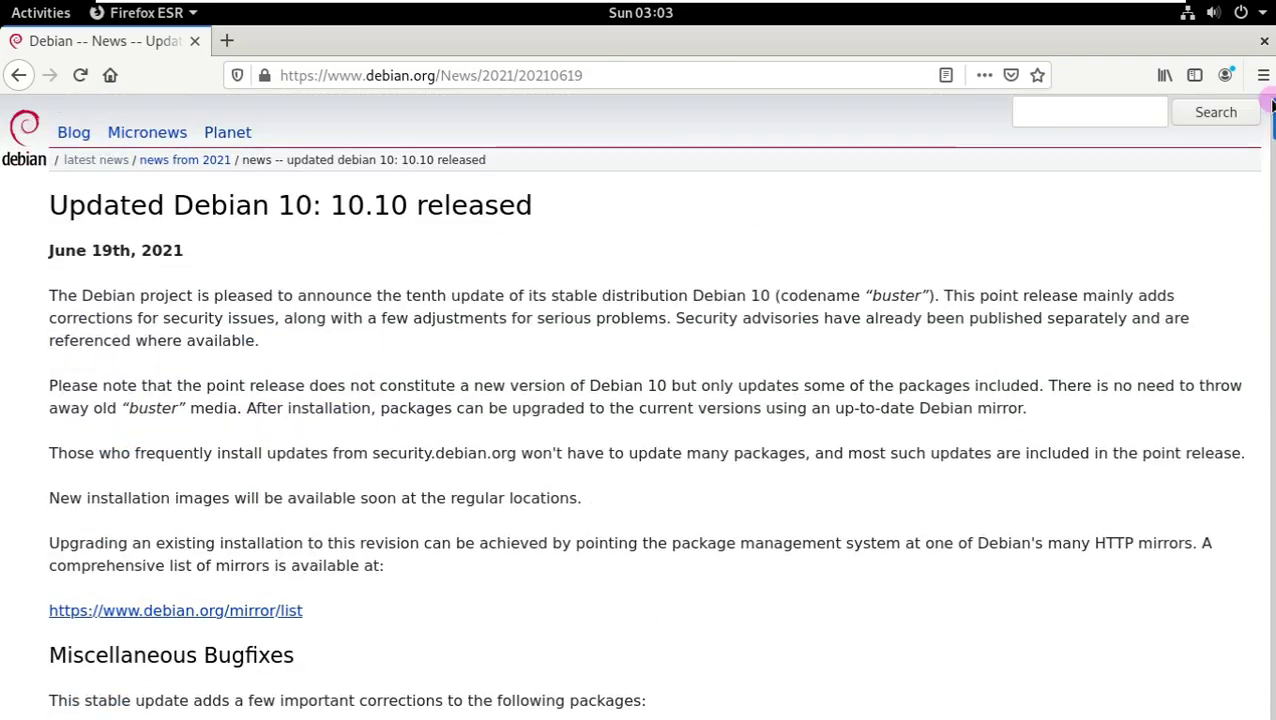
# Step: Open the Debian home page and examine the 10.10 release entry under Project News
pyautogui.click(30, 148)
pyautogui.scroll(-4, 946, 435)
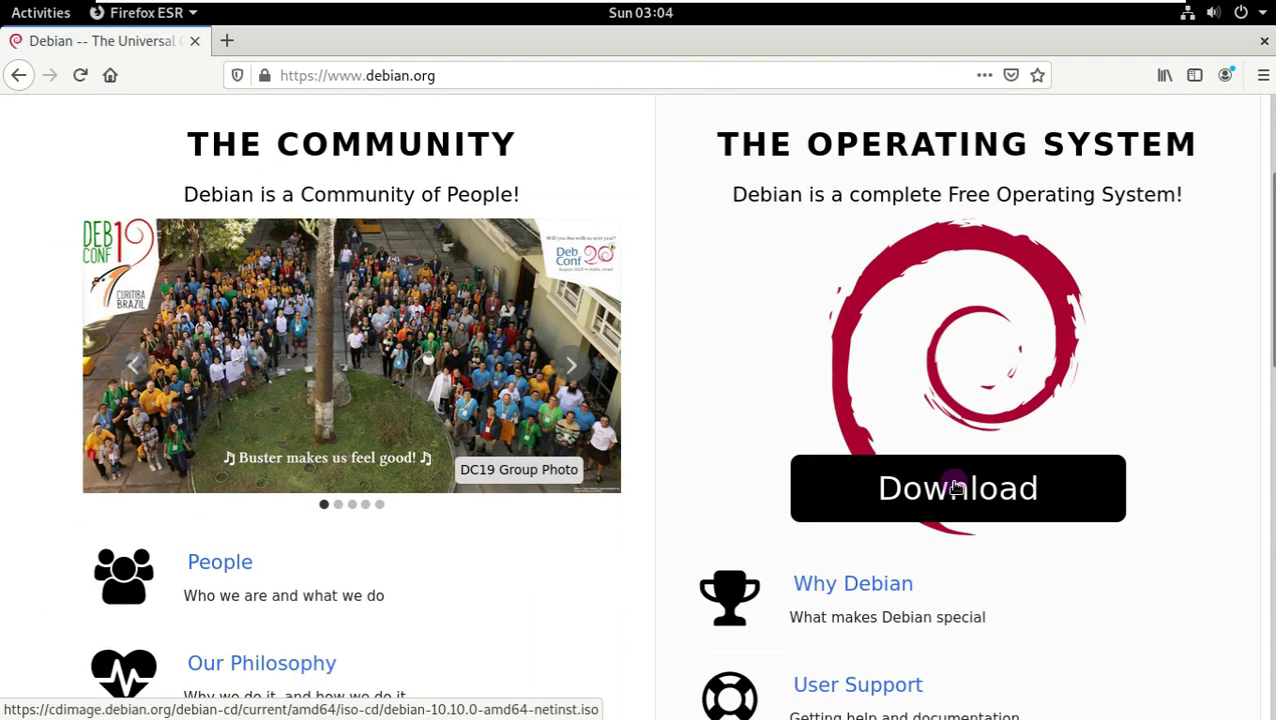
pyautogui.scroll(-10, 955, 487)
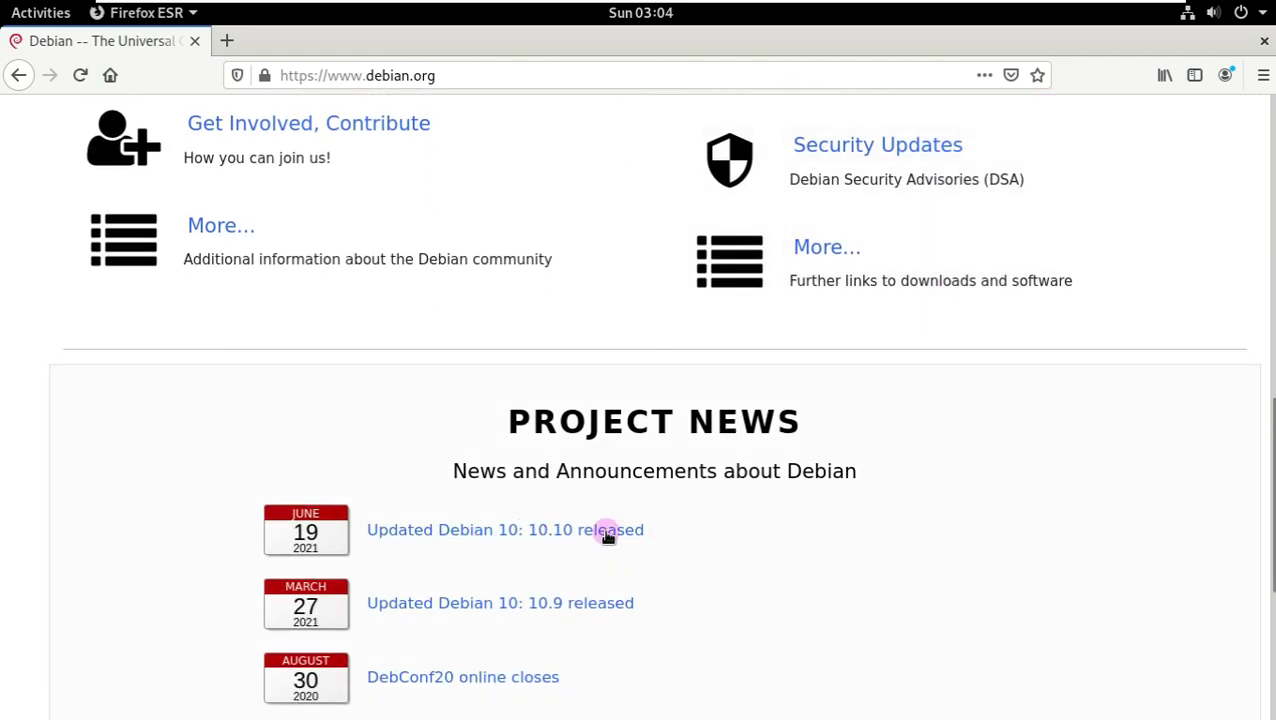
pyautogui.moveTo(626, 529); pyautogui.dragTo(364, 529)
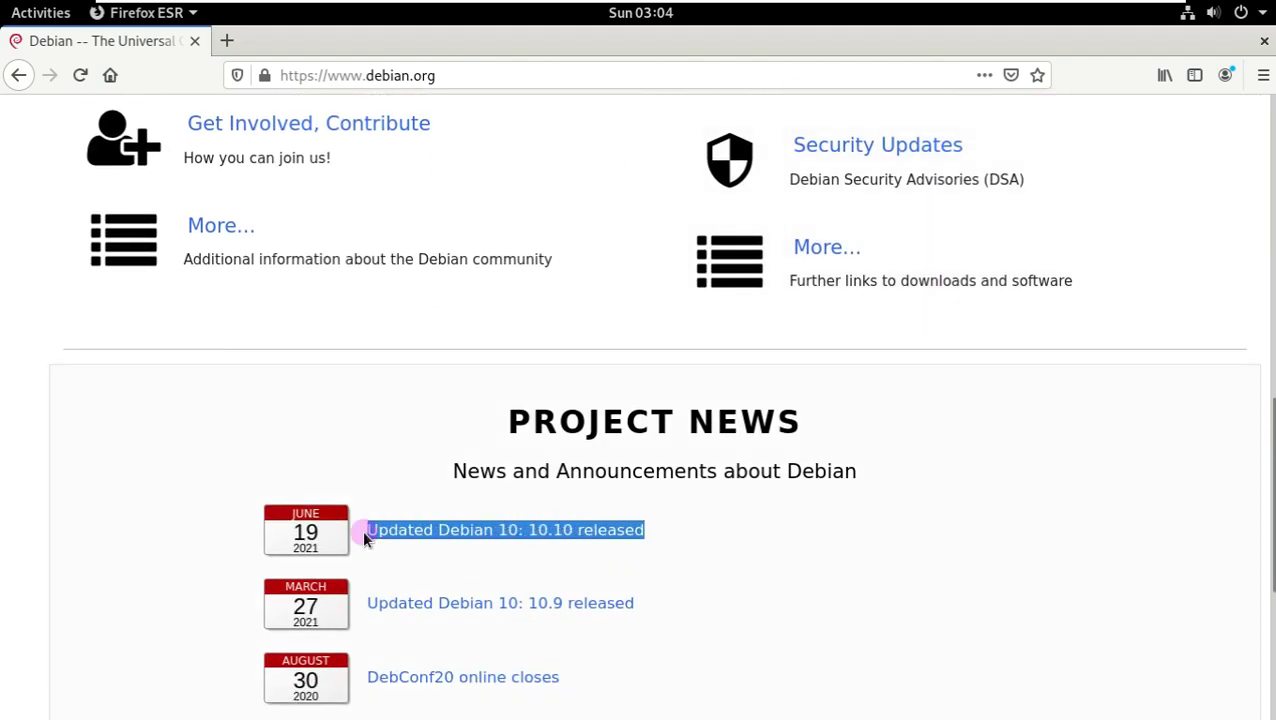
# Step: Close Firefox and open the desktop calendar with the notification list
pyautogui.click(1264, 40)
pyautogui.click(645, 14)
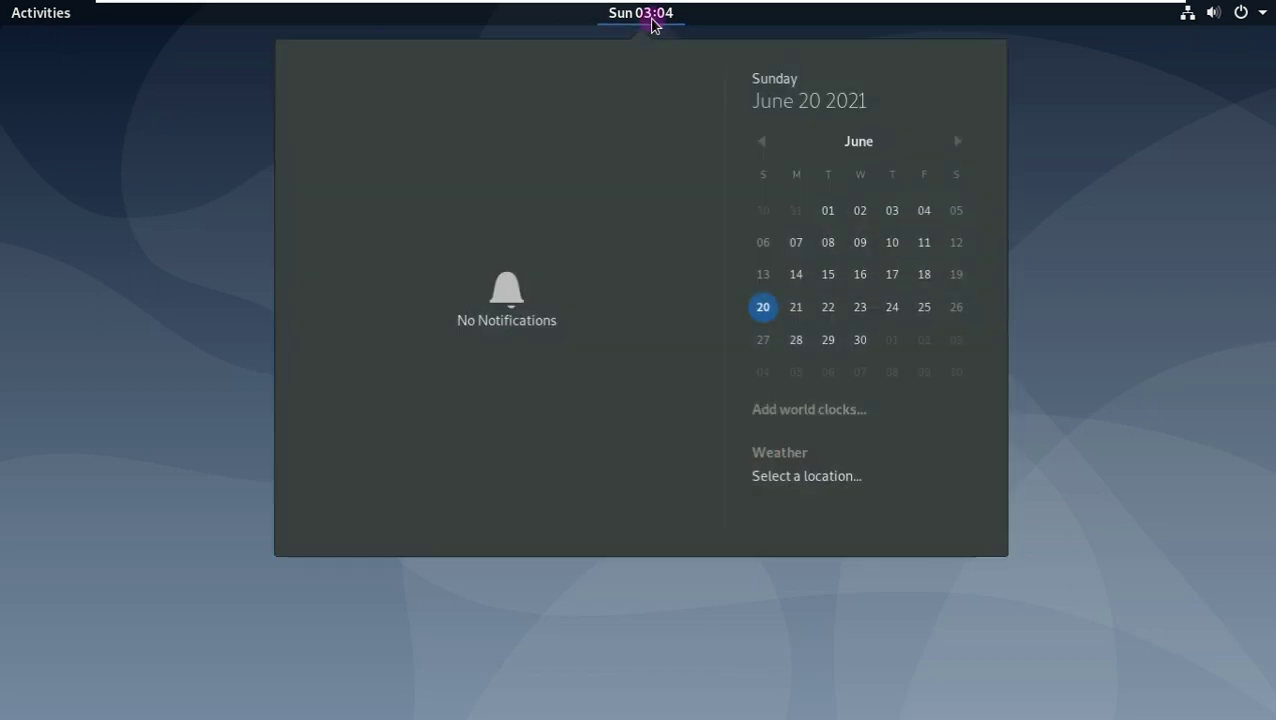
# Step: Close the calendar, open the Files application and view its About information
pyautogui.click(1142, 250)
pyautogui.click(40, 18)
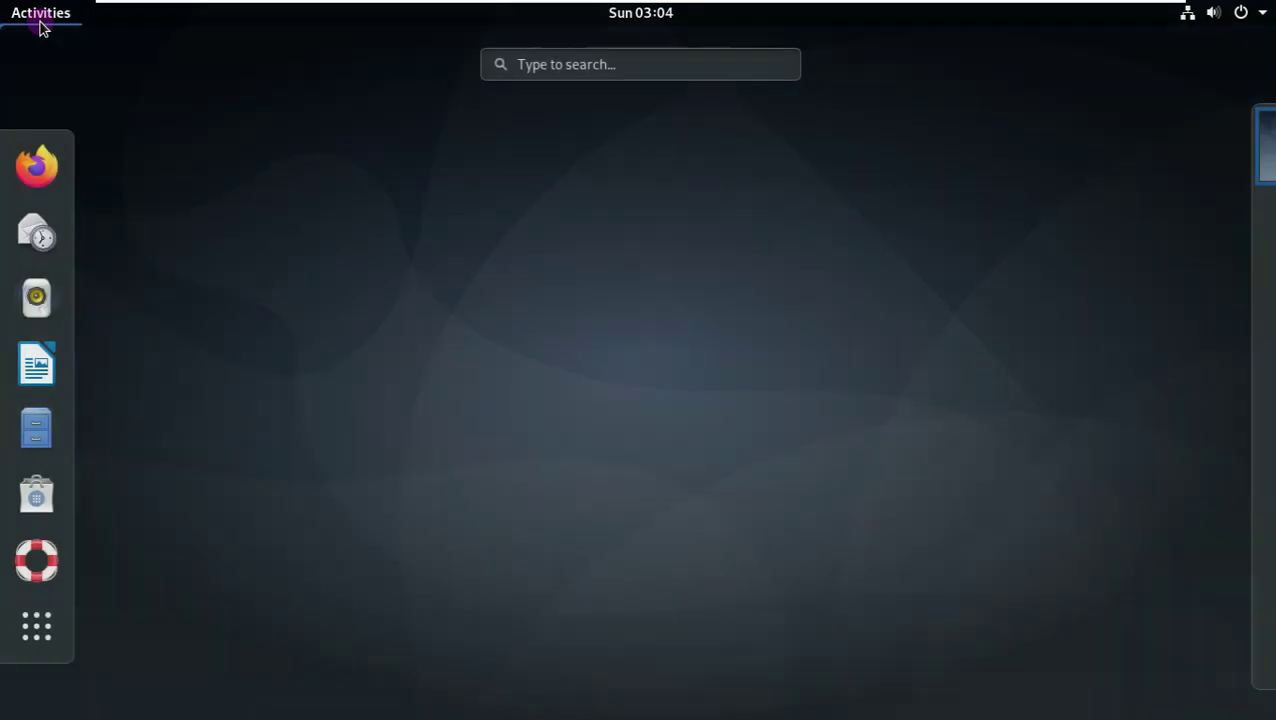
pyautogui.click(38, 436)
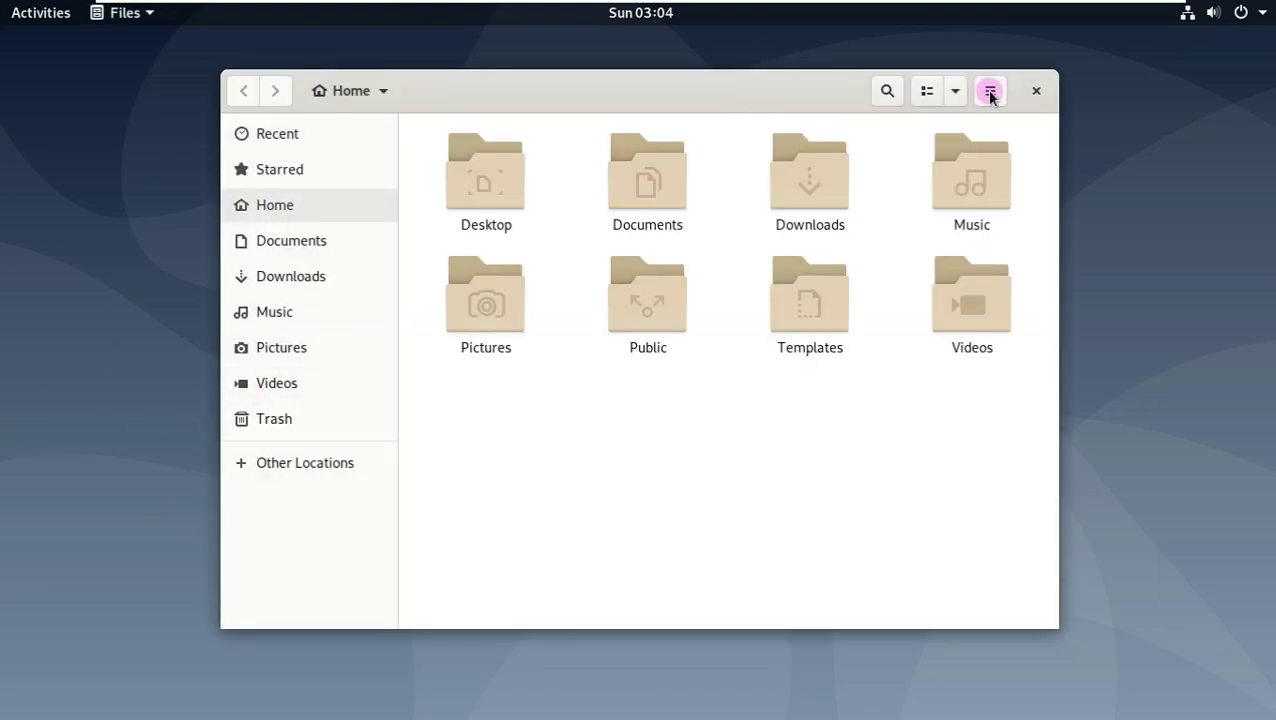
pyautogui.click(988, 91)
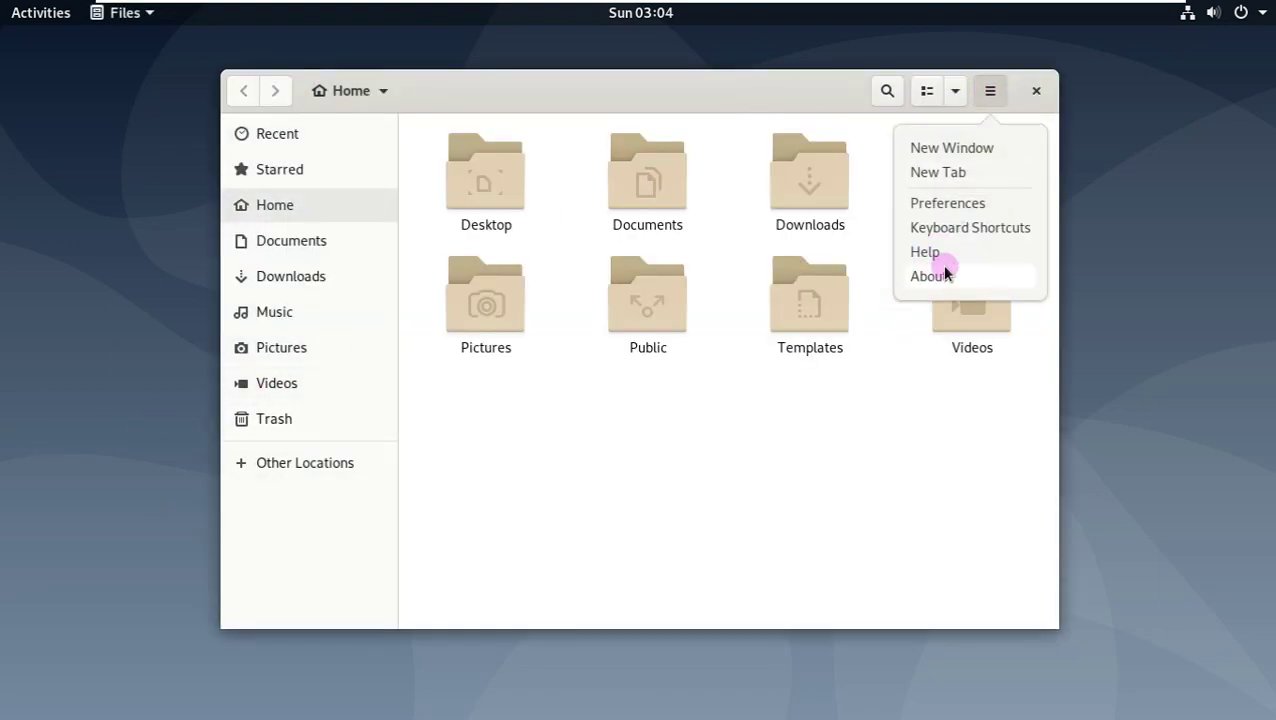
pyautogui.click(935, 268)
pyautogui.click(816, 204)
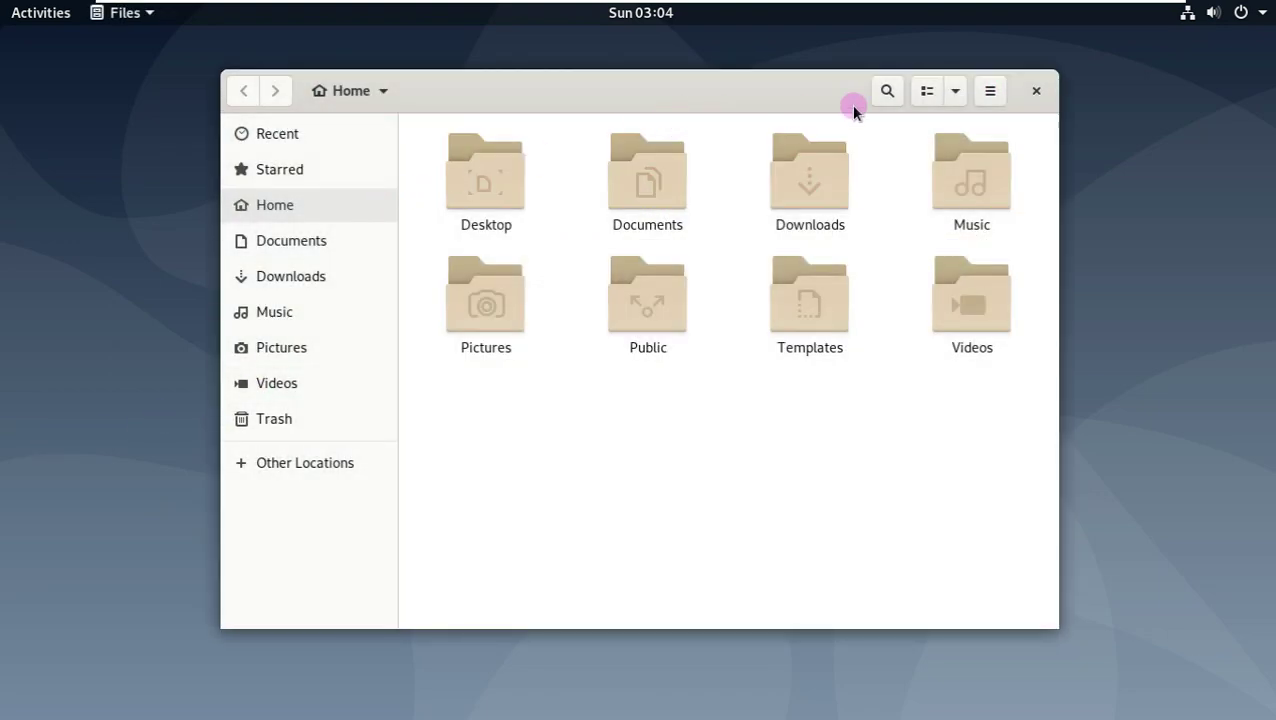
# Step: Switch the Home folder to list view, check the view options and close Files
pyautogui.click(925, 91)
pyautogui.click(955, 91)
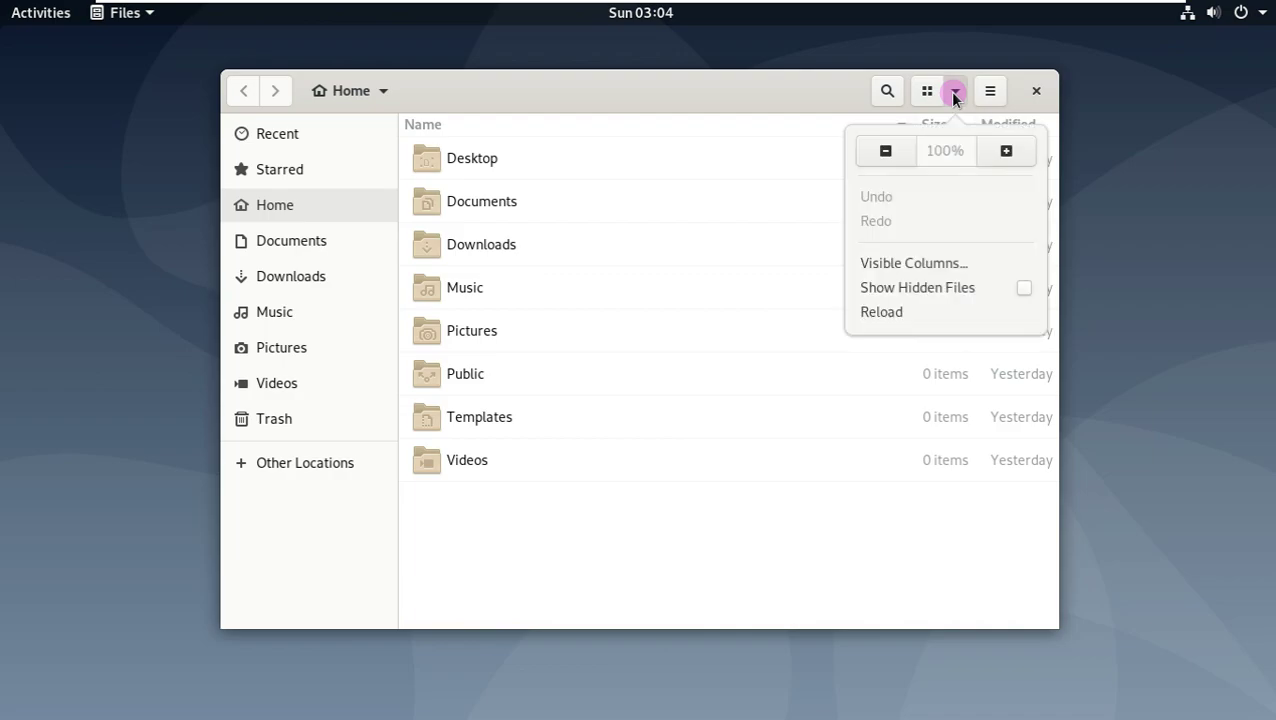
pyautogui.click(1036, 91)
pyautogui.click(1036, 91)
# Step: Launch Tweaks from the full list of installed applications
pyautogui.click(53, 18)
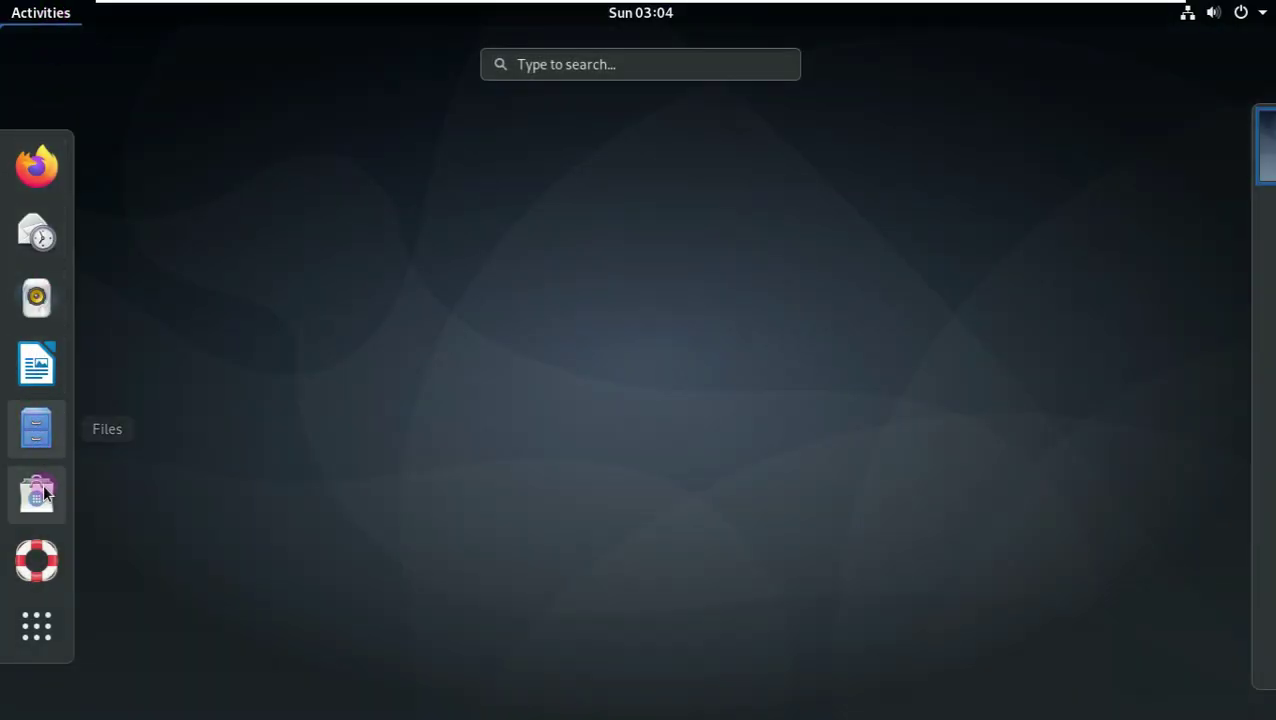
pyautogui.click(40, 634)
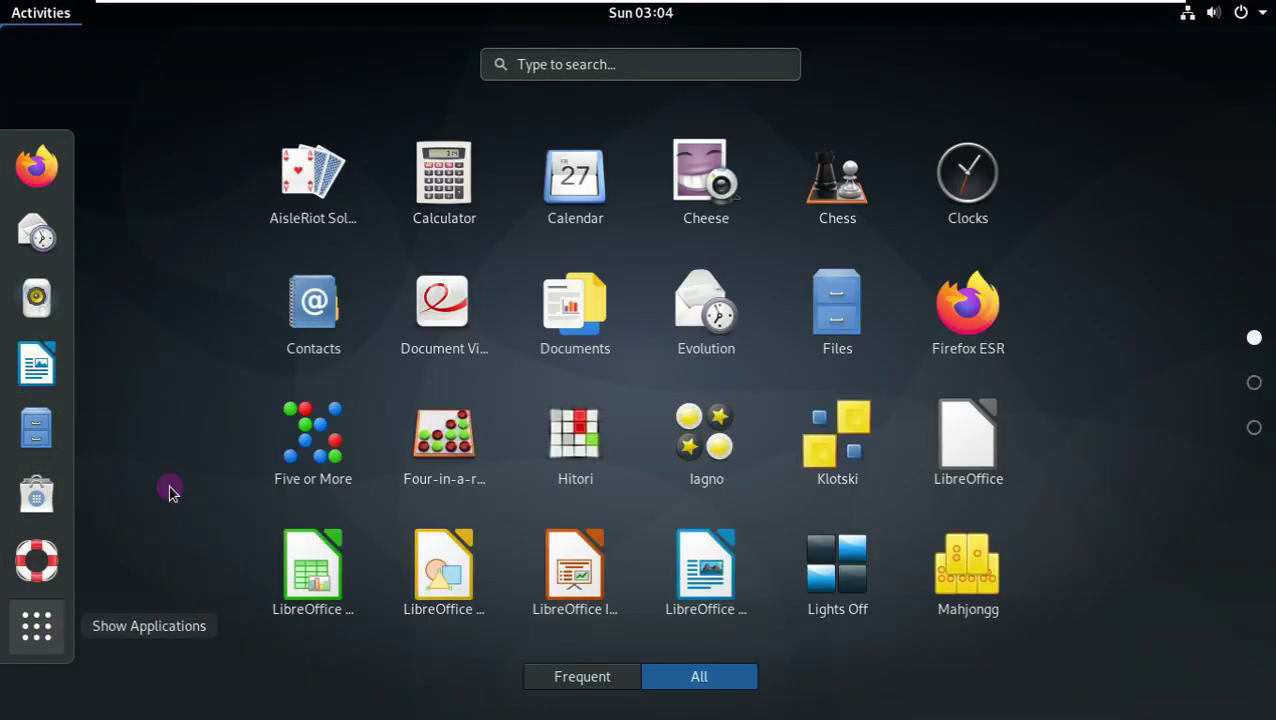
pyautogui.click(1254, 382)
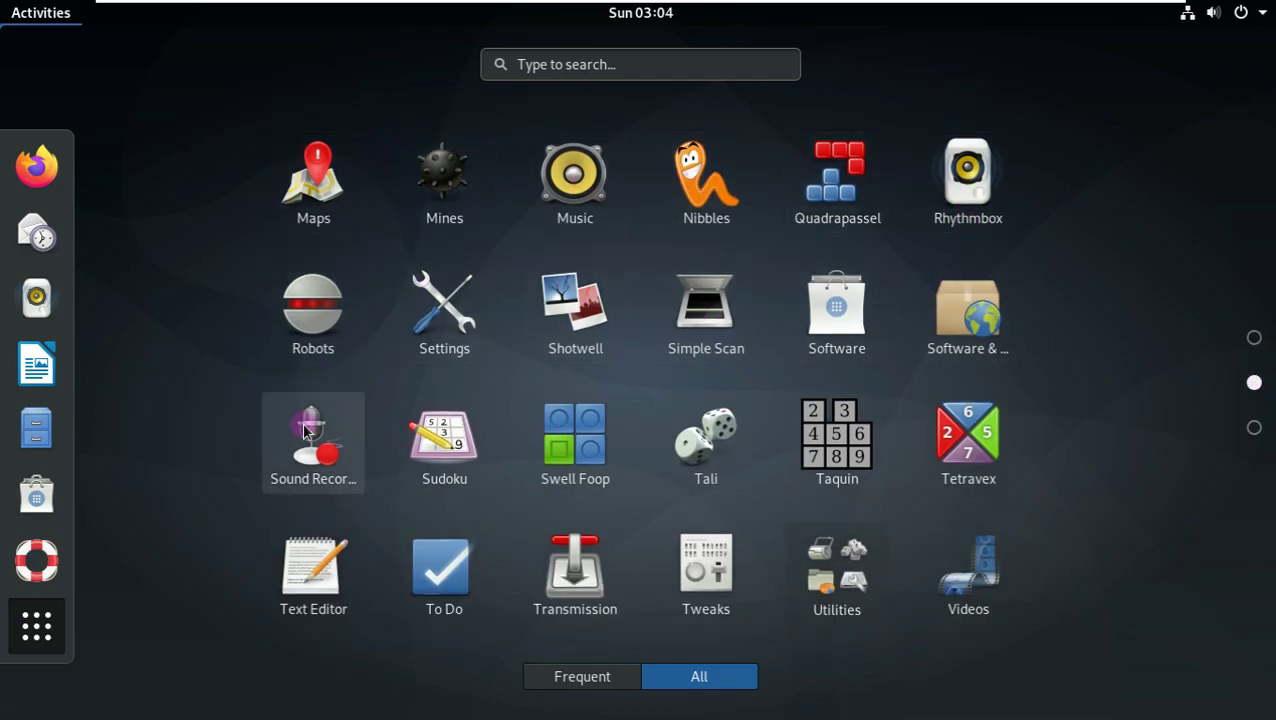
pyautogui.click(690, 560)
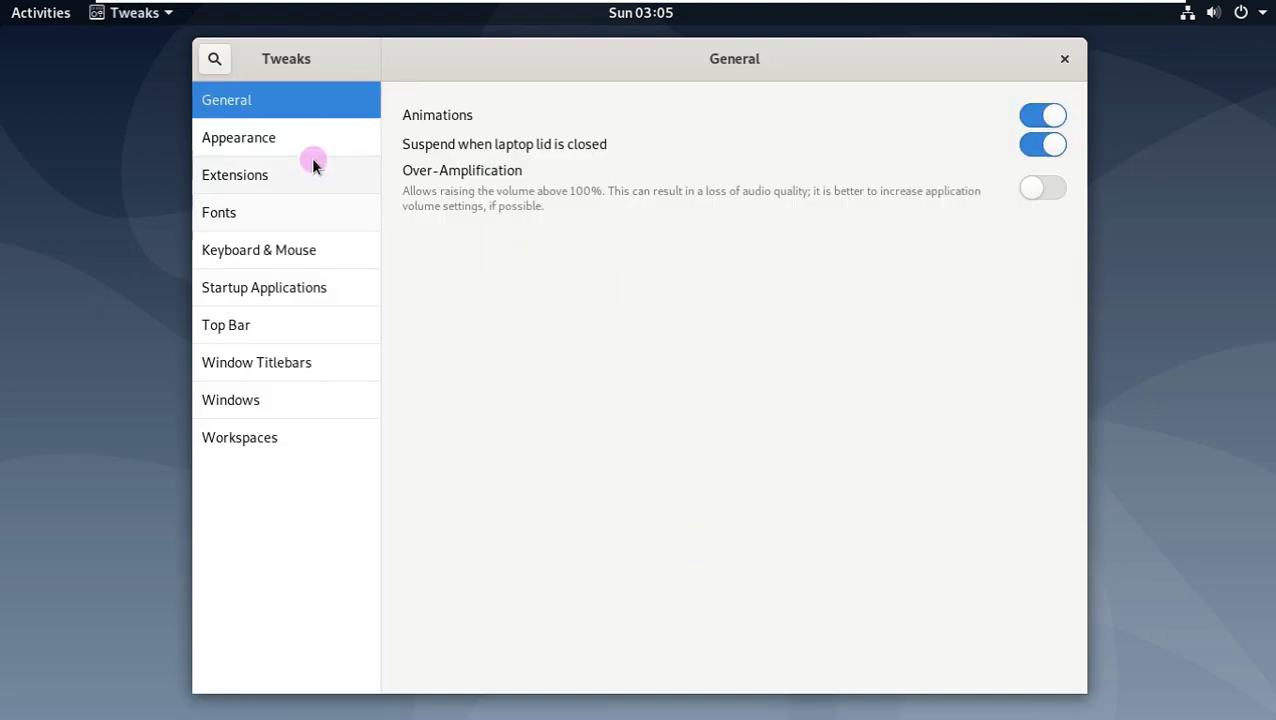
# Step: Review the Tweaks settings from Appearance and Extensions through Windows and Workspaces, and close Tweaks
pyautogui.click(311, 137)
pyautogui.click(308, 175)
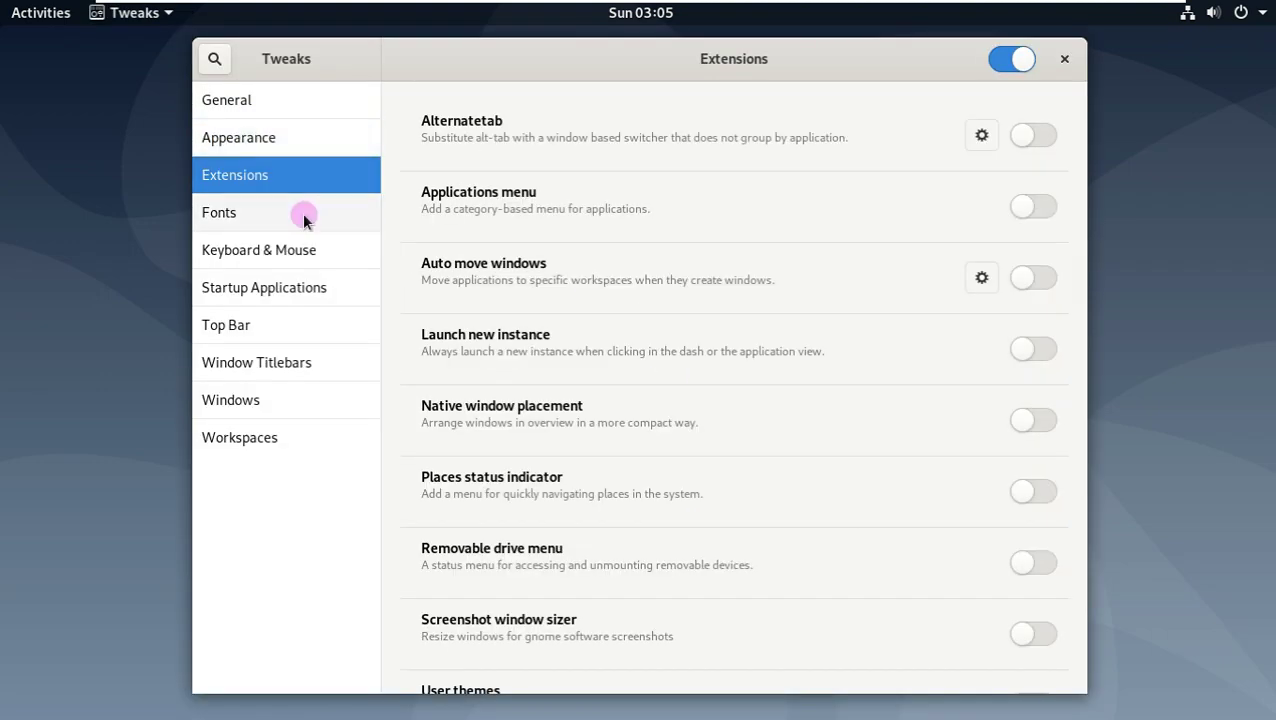
pyautogui.click(303, 212)
pyautogui.click(301, 252)
pyautogui.click(299, 300)
pyautogui.click(302, 322)
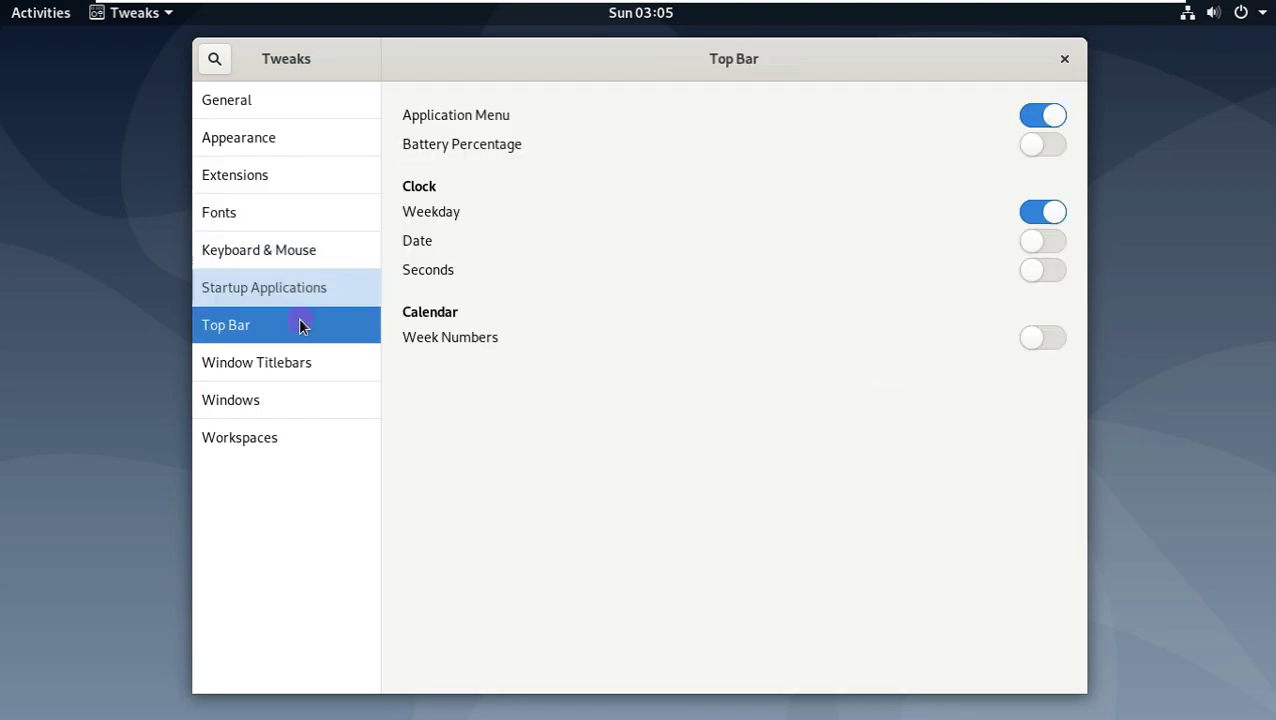
pyautogui.click(302, 362)
pyautogui.click(301, 384)
pyautogui.click(302, 430)
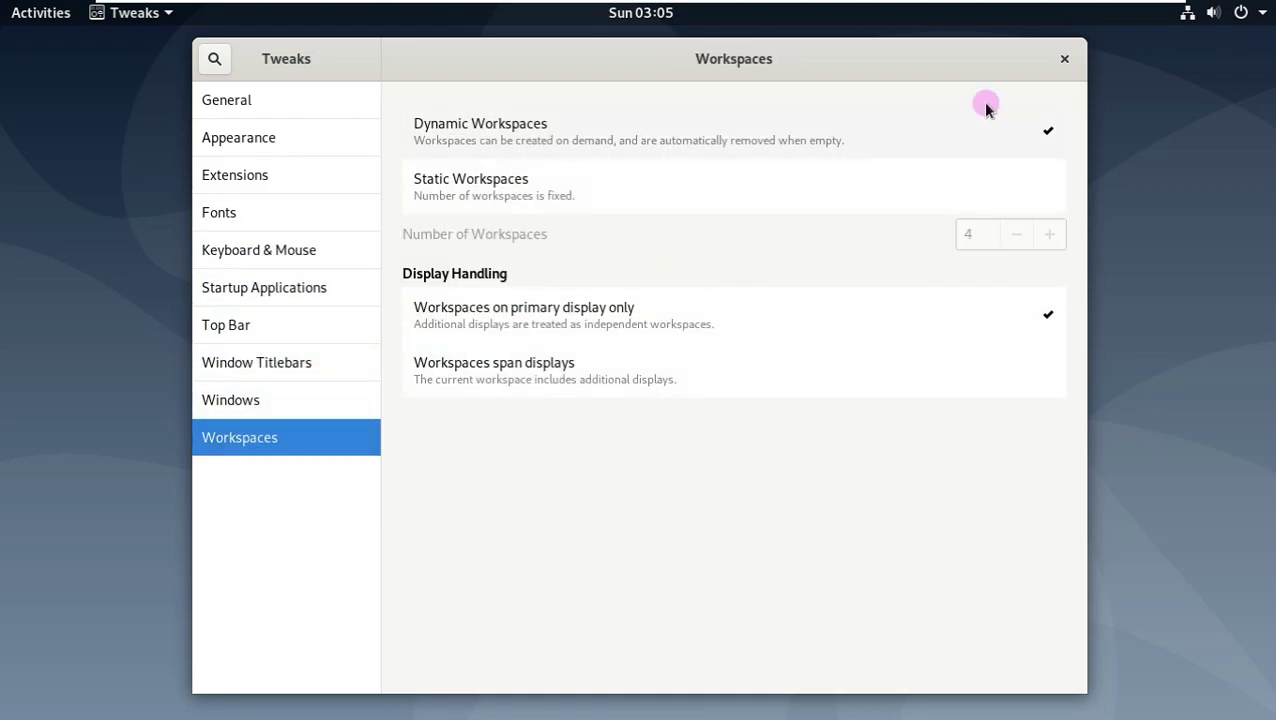
pyautogui.hotkey('ctrl', 'q')
# Step: Launch the Software application and dismiss its welcome message
pyautogui.click(50, 17)
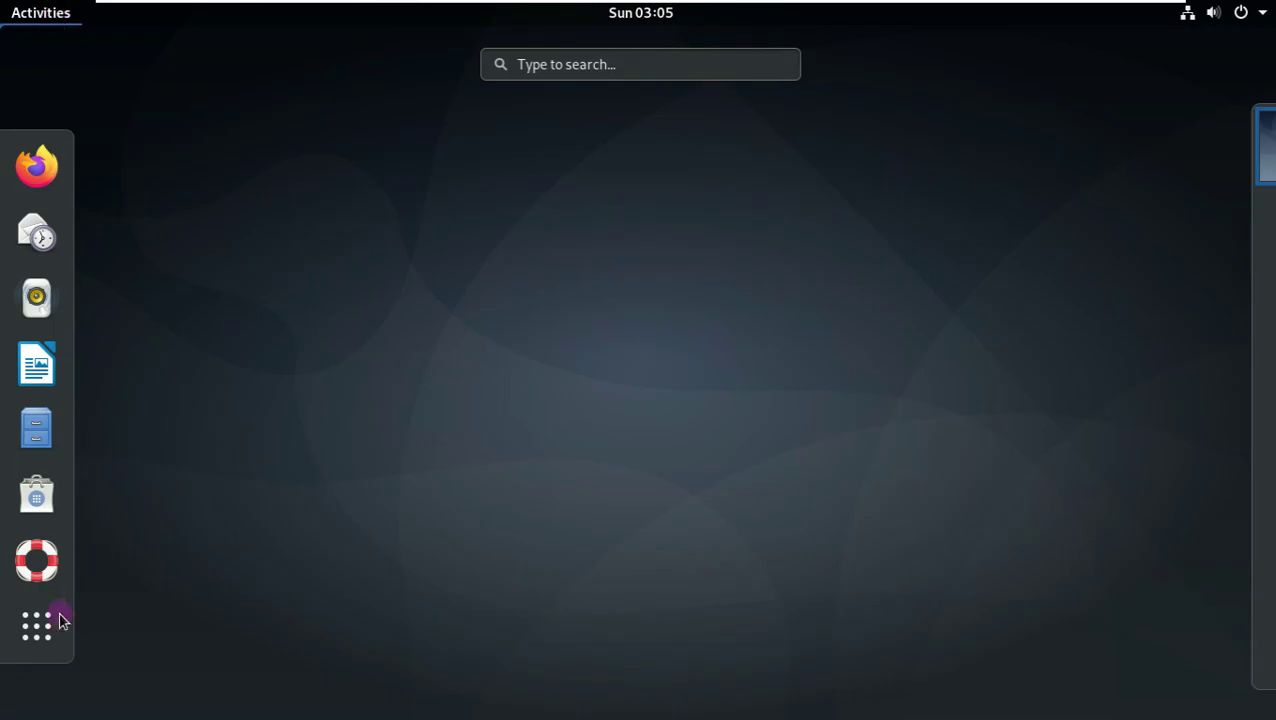
pyautogui.click(32, 494)
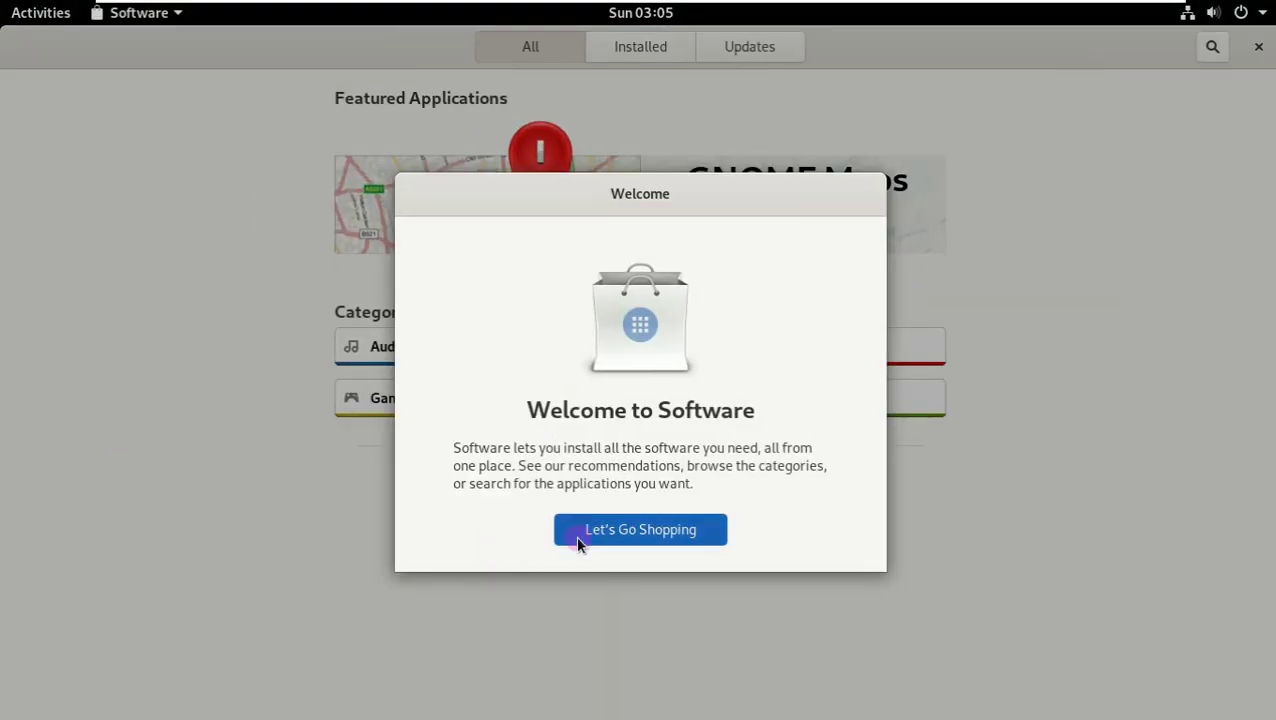
pyautogui.click(578, 533)
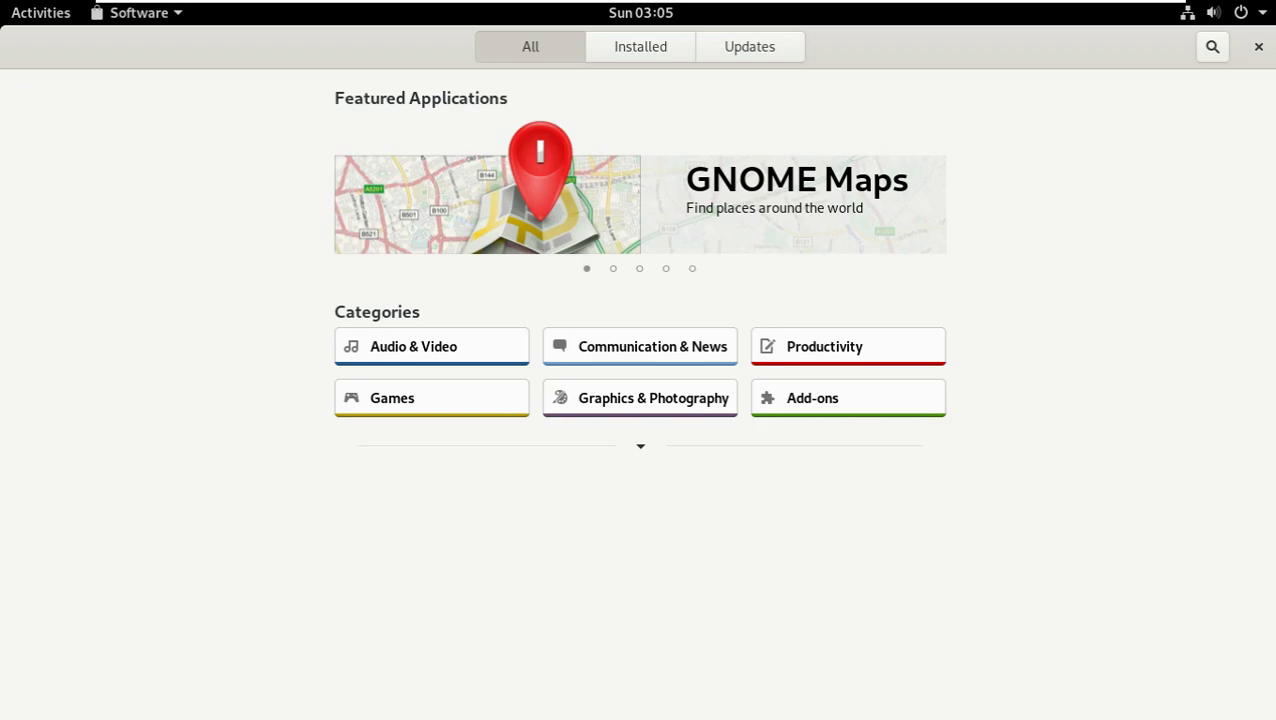
# Step: Look through the available updates, installed applications and full catalogue in Software, and close it
pyautogui.click(774, 50)
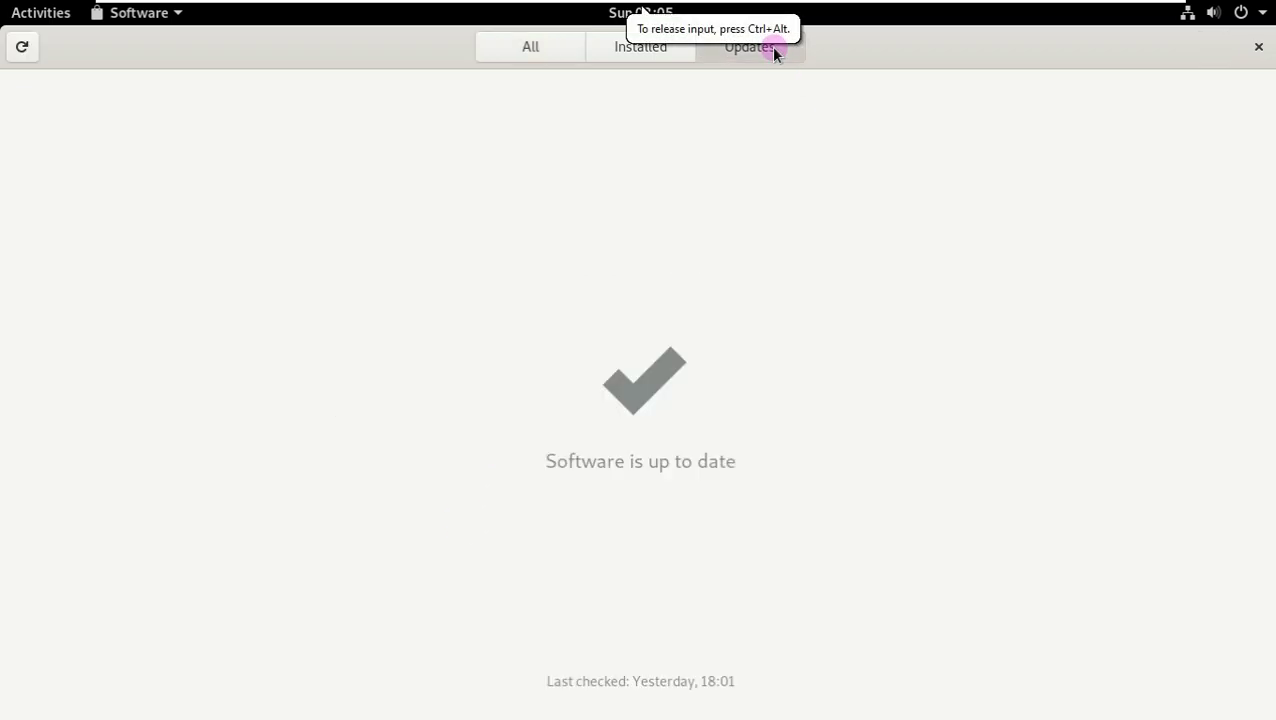
pyautogui.click(609, 55)
pyautogui.click(528, 47)
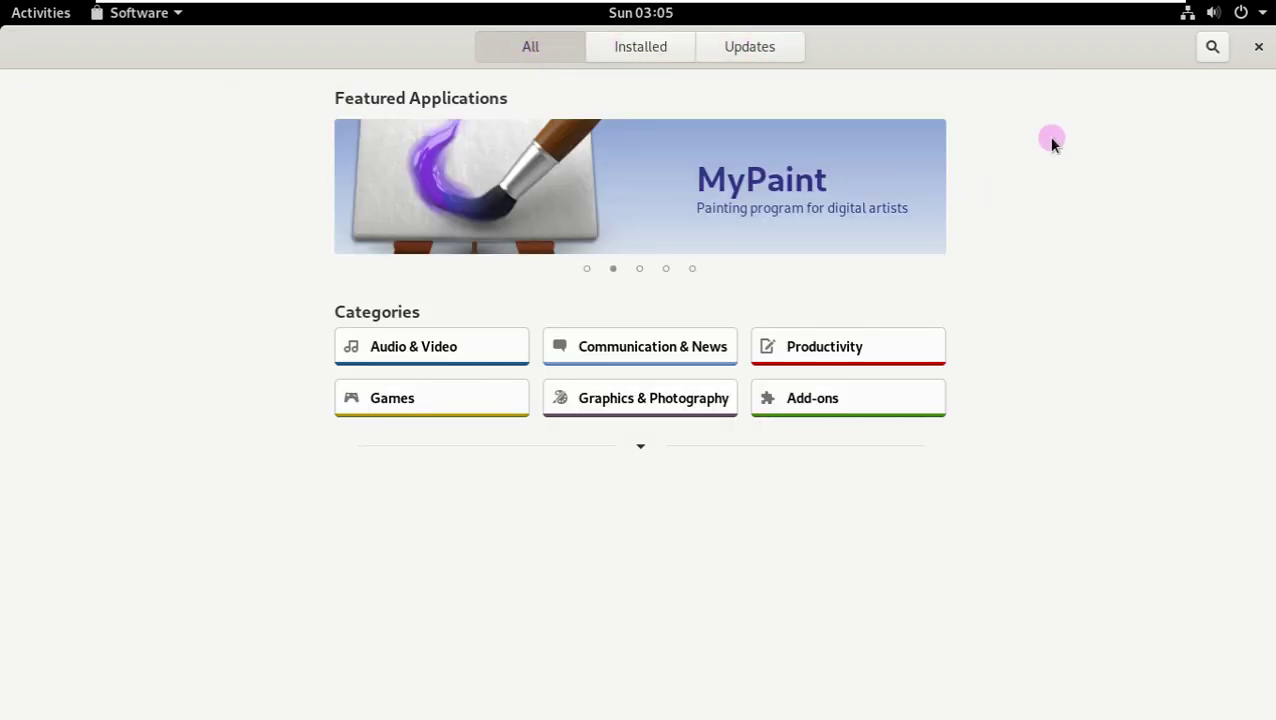
pyautogui.click(770, 47)
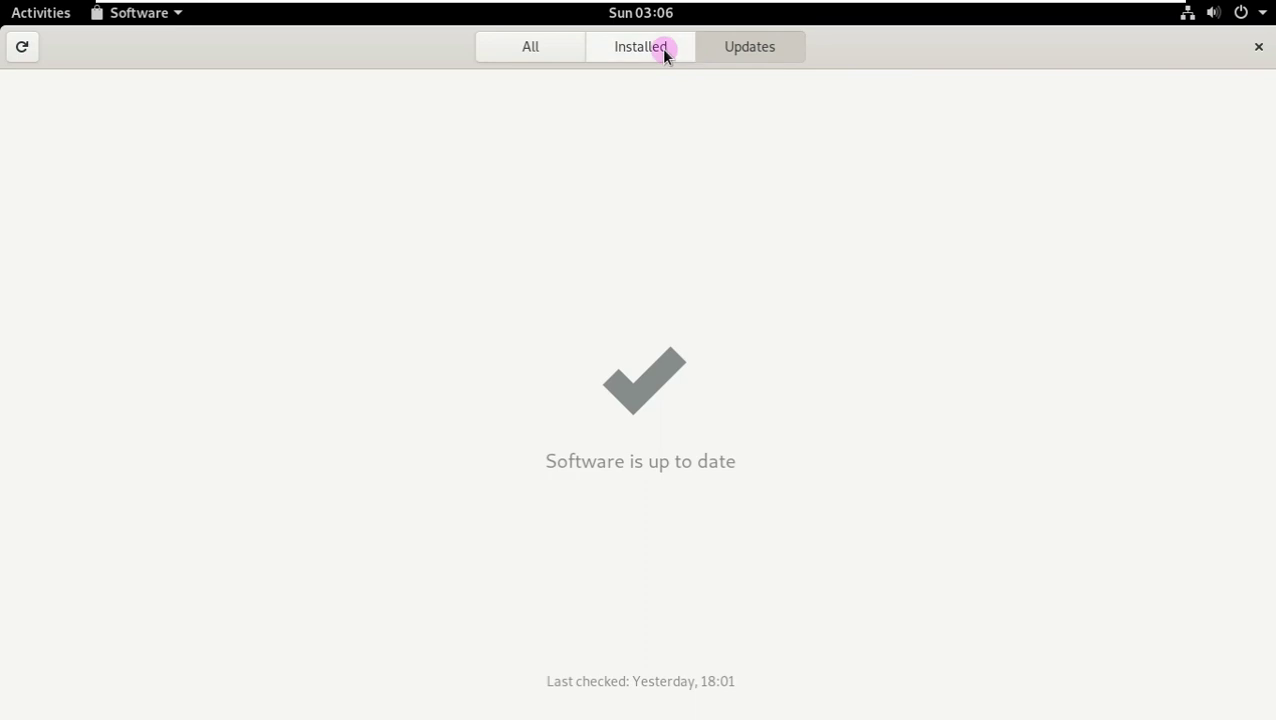
pyautogui.click(664, 50)
pyautogui.click(1258, 46)
# Step: Open GNOME Help, look over its topic overview and close it
pyautogui.click(40, 12)
pyautogui.click(46, 610)
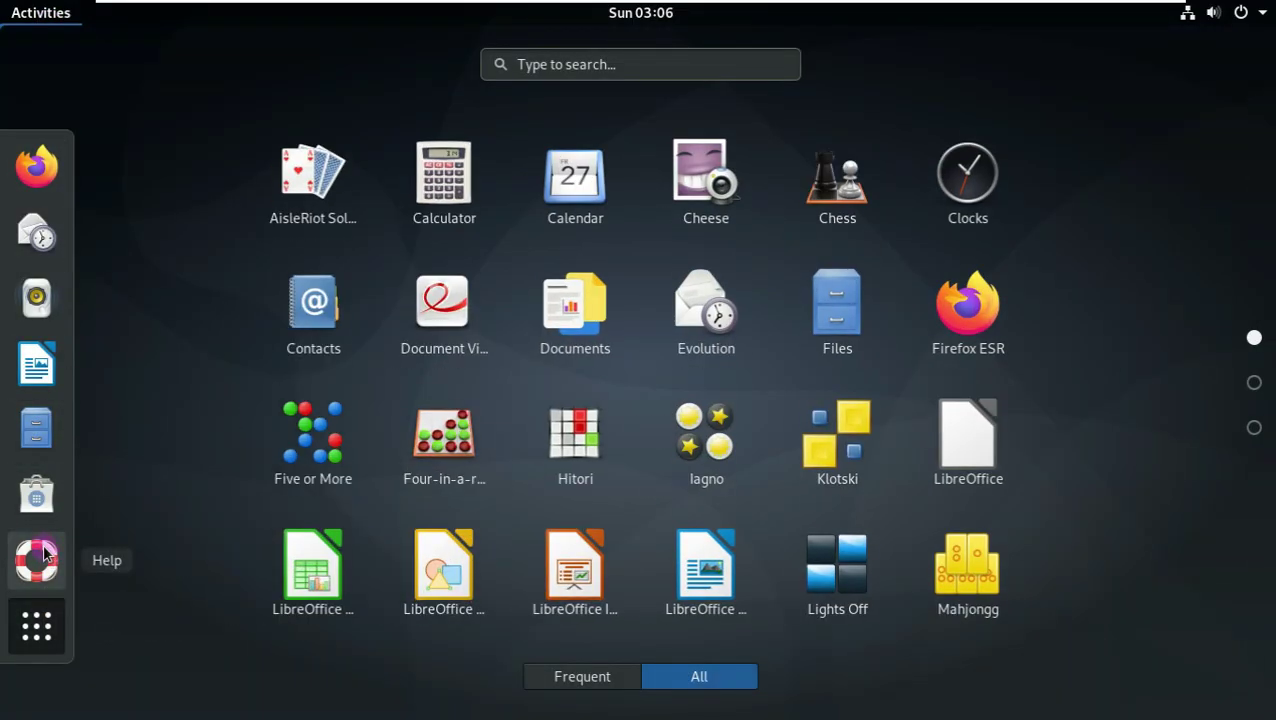
pyautogui.click(37, 556)
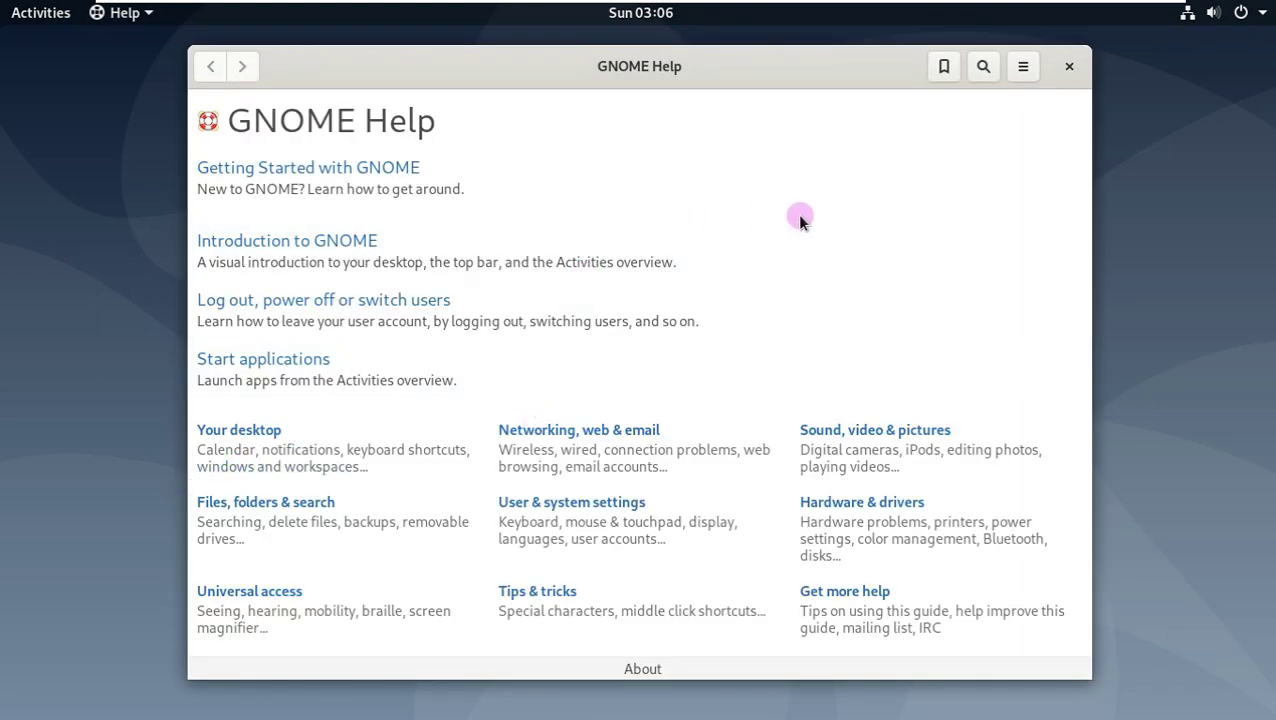
pyautogui.click(1069, 68)
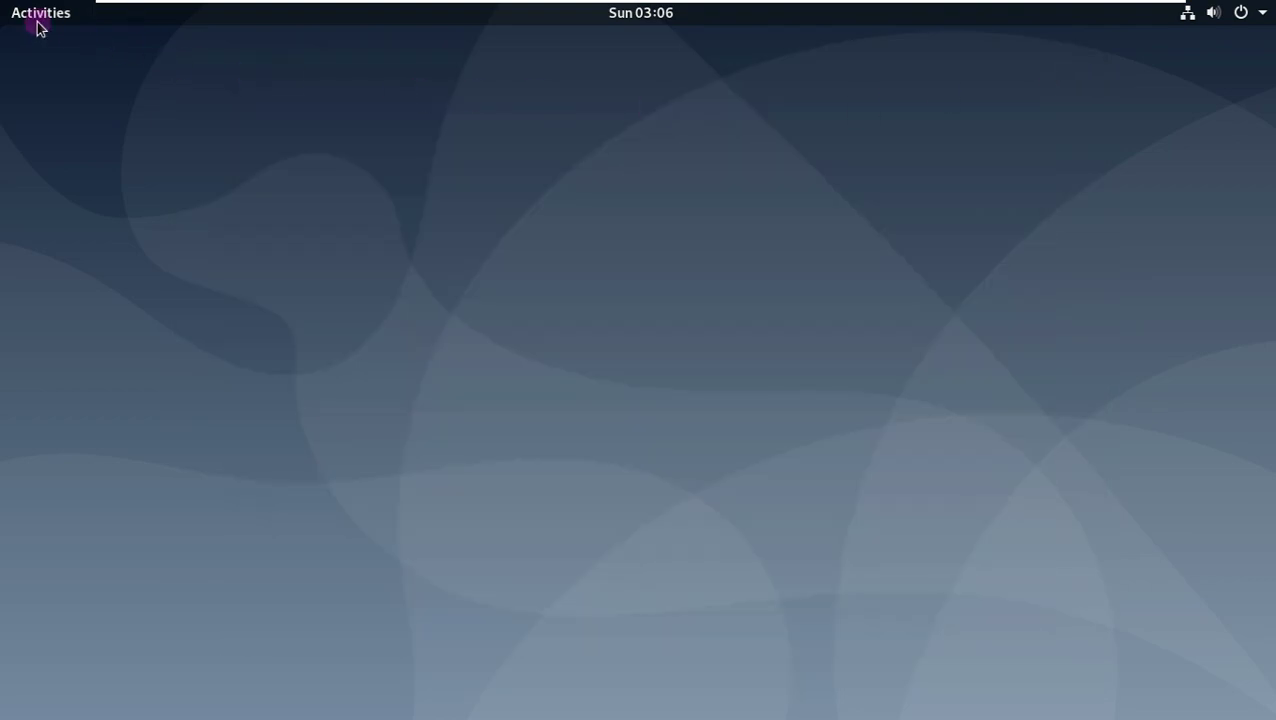
# Step: Launch Software & Updates from the full list of installed applications
pyautogui.click(37, 22)
pyautogui.click(34, 626)
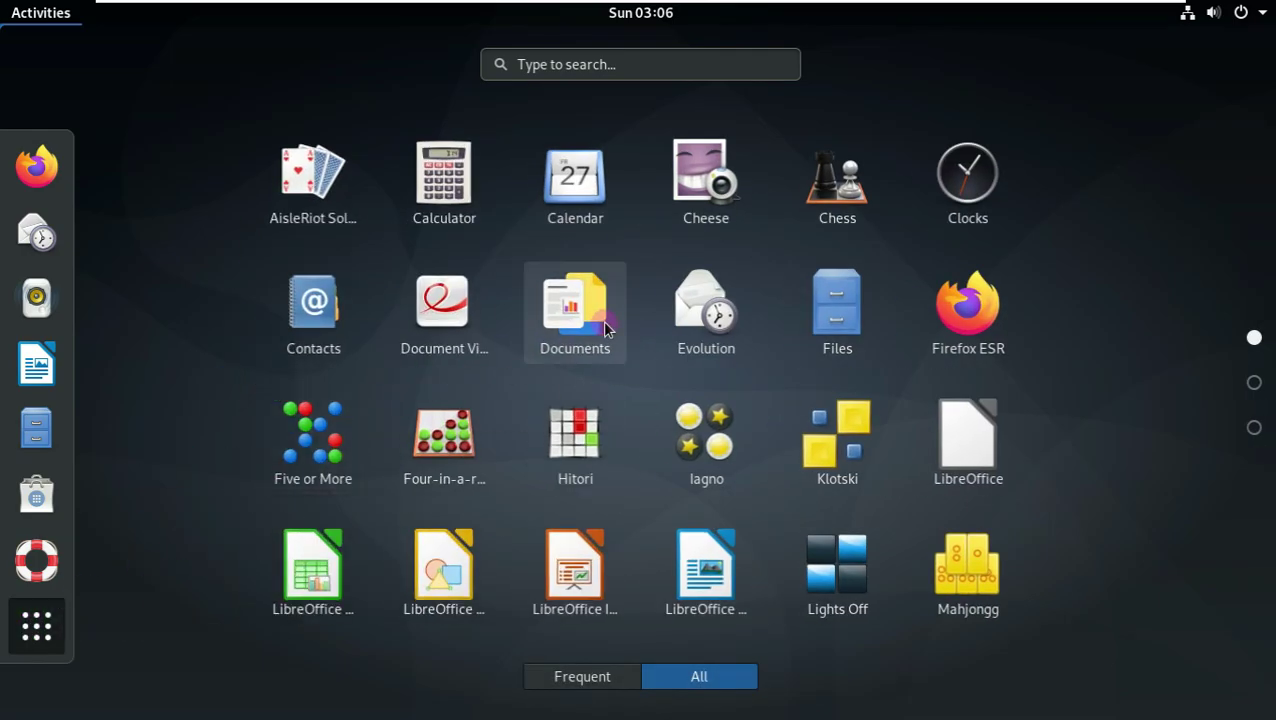
pyautogui.click(1254, 381)
pyautogui.click(972, 290)
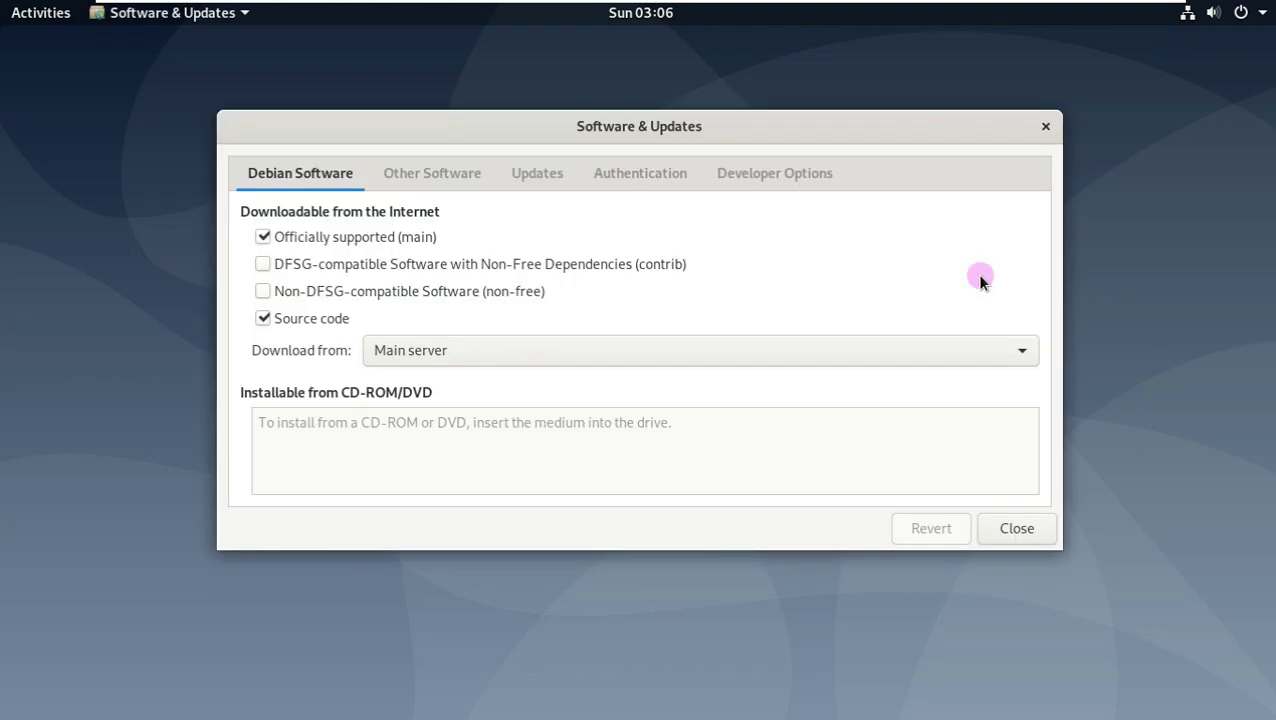
# Step: Enable both Debian 10.10.0 Buster cdrom entries under Other Software, authenticating with the administrator password
pyautogui.click(434, 170)
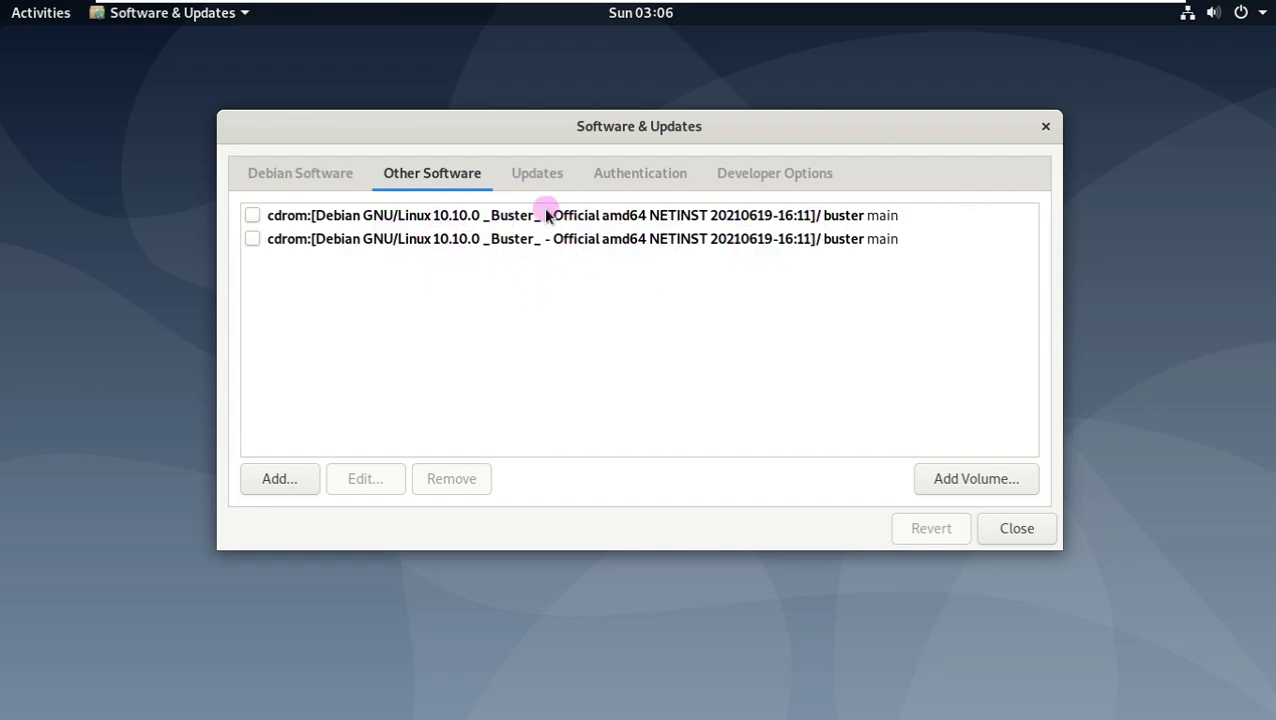
pyautogui.click(252, 217)
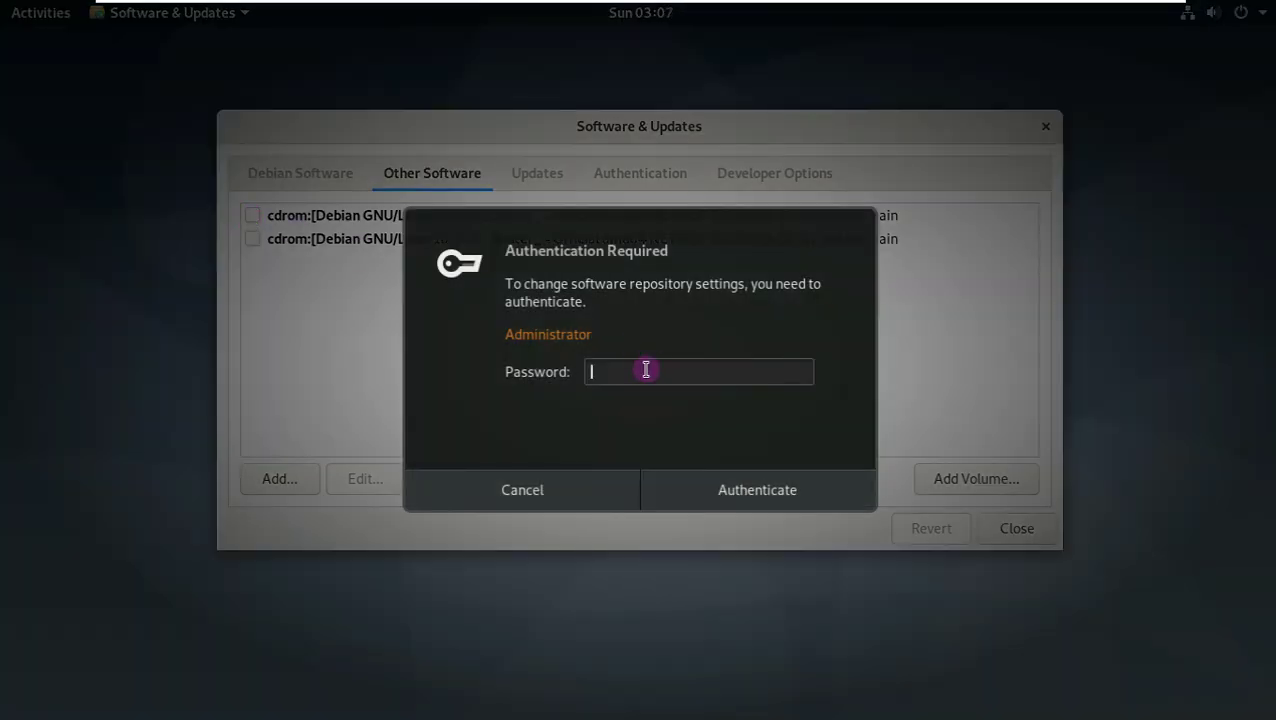
pyautogui.click(662, 476)
pyautogui.click(252, 239)
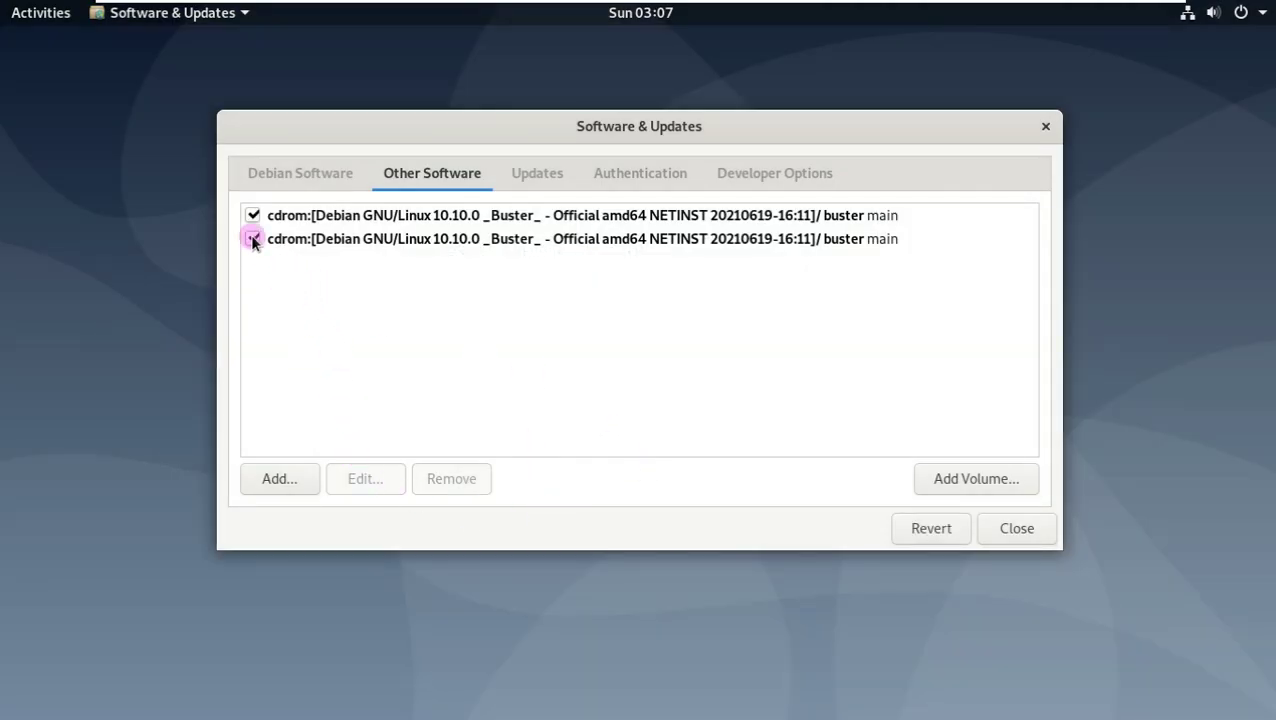
# Step: Review the Updates, Authentication and Developer Options settings, and close Software & Updates without reloading the package information
pyautogui.click(518, 176)
pyautogui.click(652, 176)
pyautogui.click(764, 176)
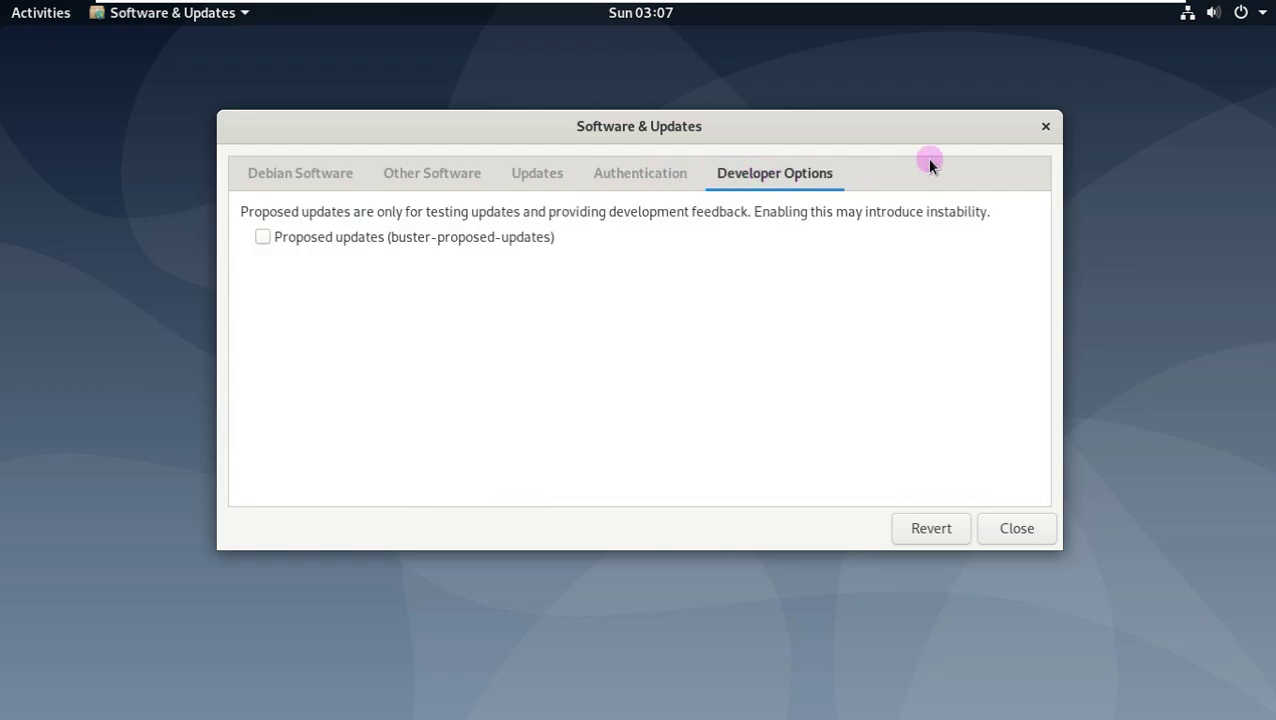
pyautogui.click(1046, 128)
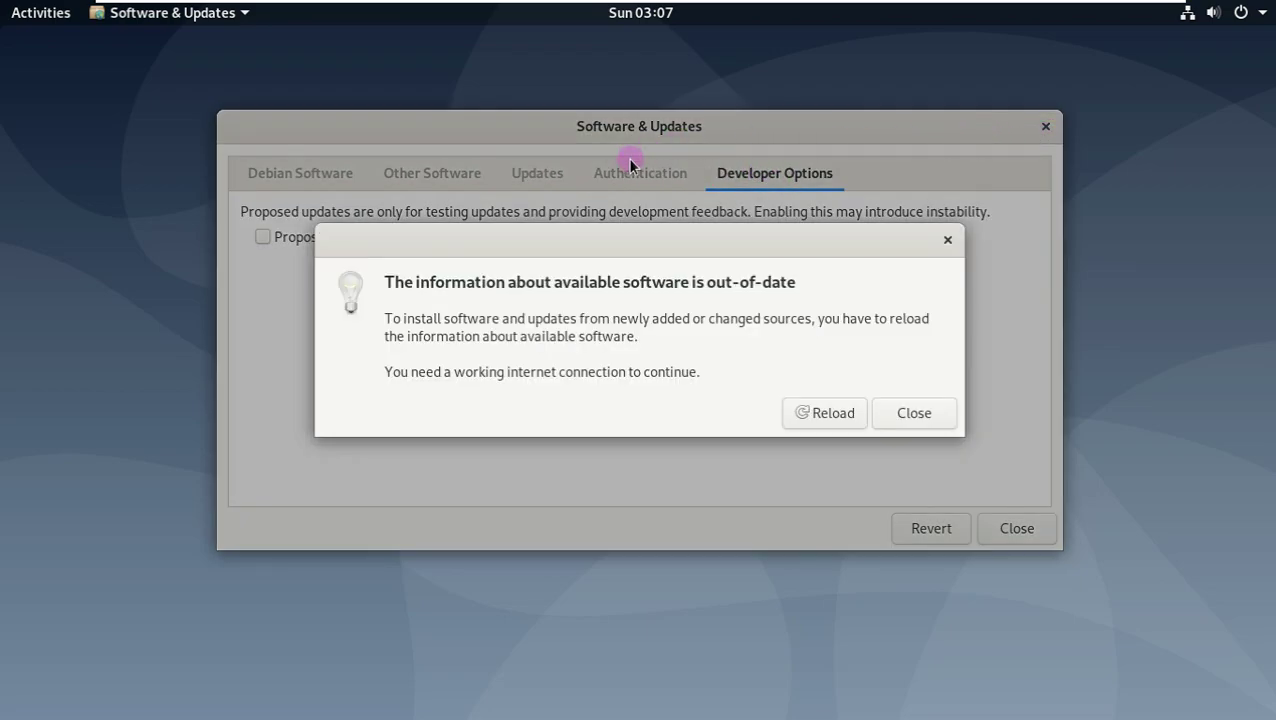
pyautogui.click(911, 410)
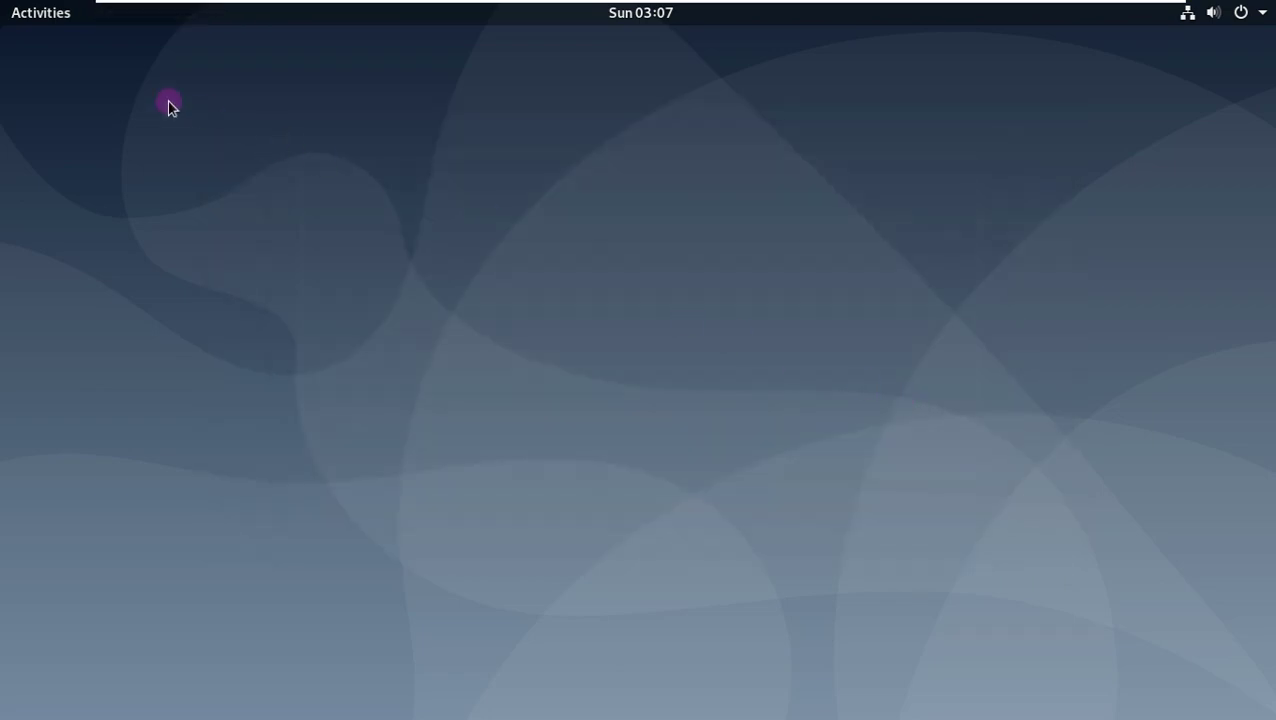
# Step: Show the last page of the application list and look inside the X-GNOME folder
pyautogui.click(58, 24)
pyautogui.click(30, 646)
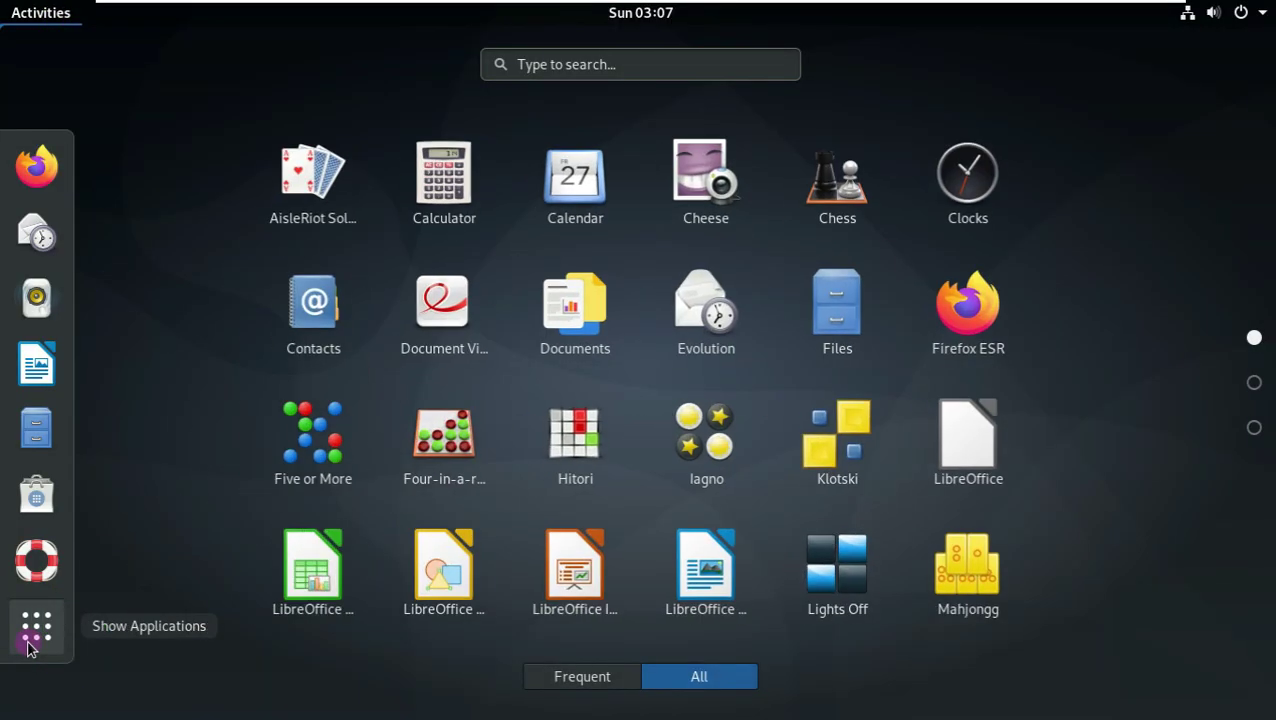
pyautogui.click(1254, 428)
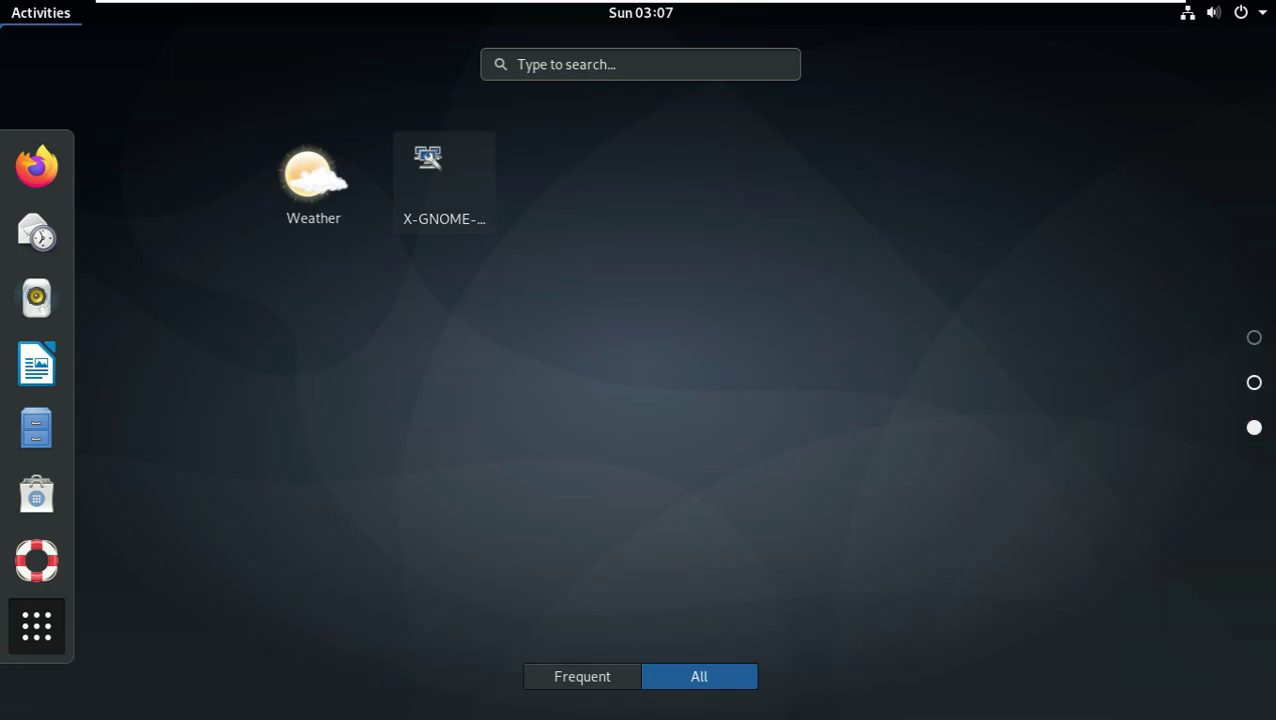
pyautogui.click(450, 190)
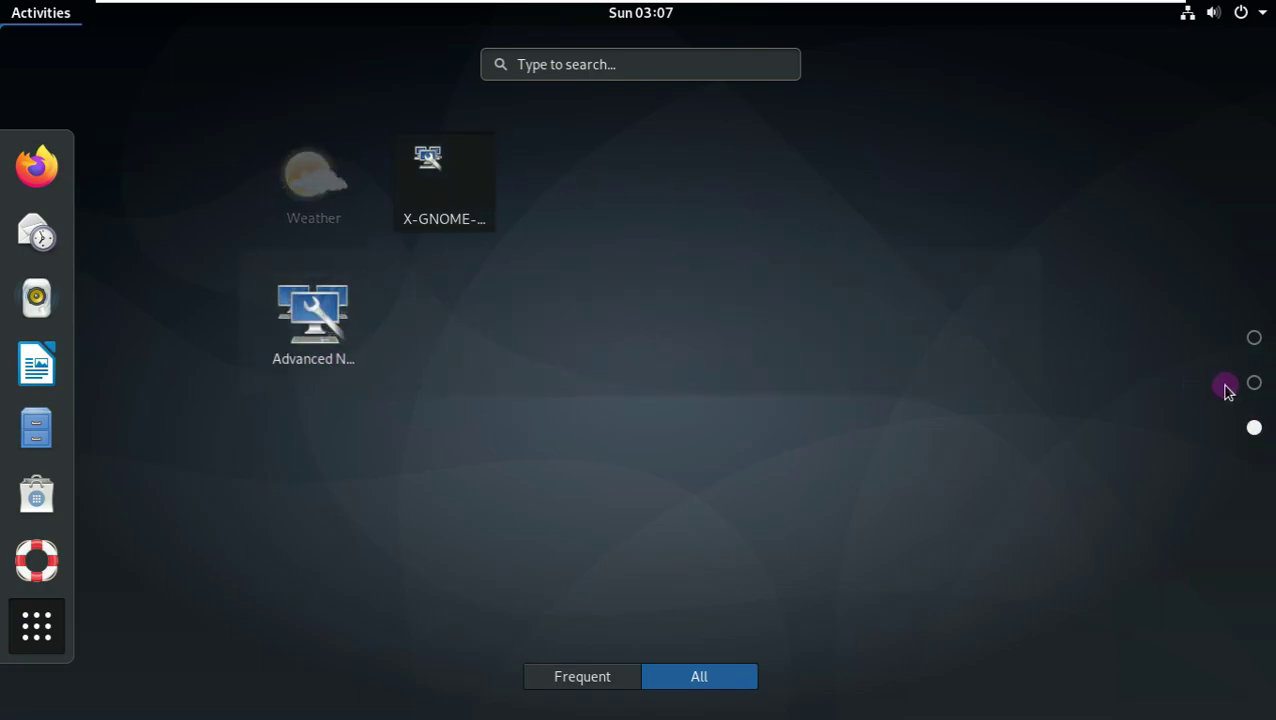
# Step: Open Settings and view the system's About information under Details
pyautogui.click(1254, 384)
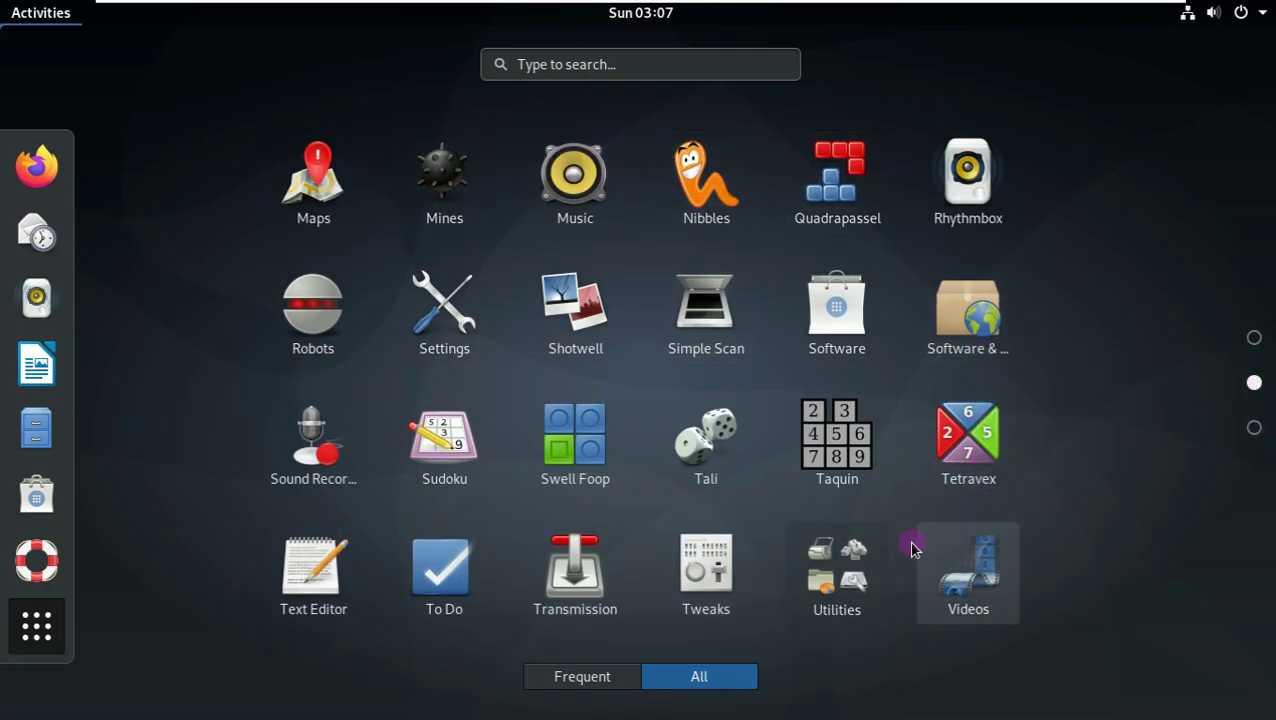
pyautogui.click(459, 322)
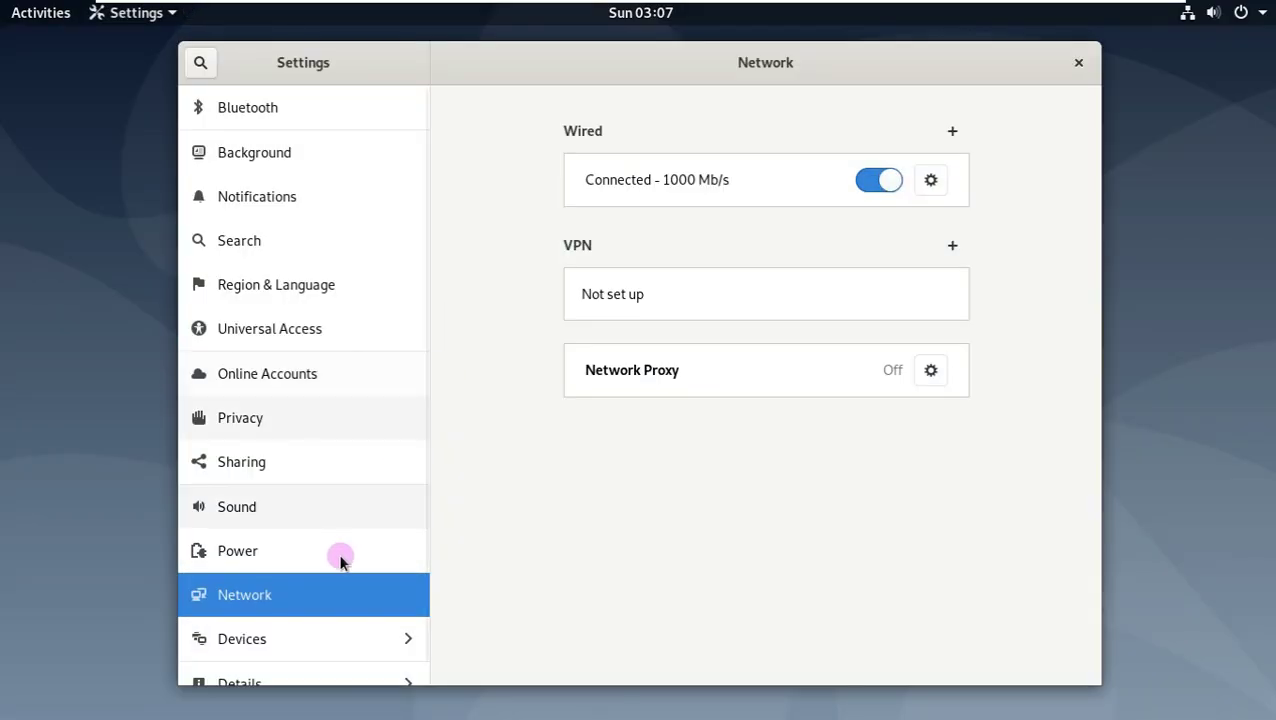
pyautogui.scroll(-1, 305, 650)
pyautogui.click(302, 672)
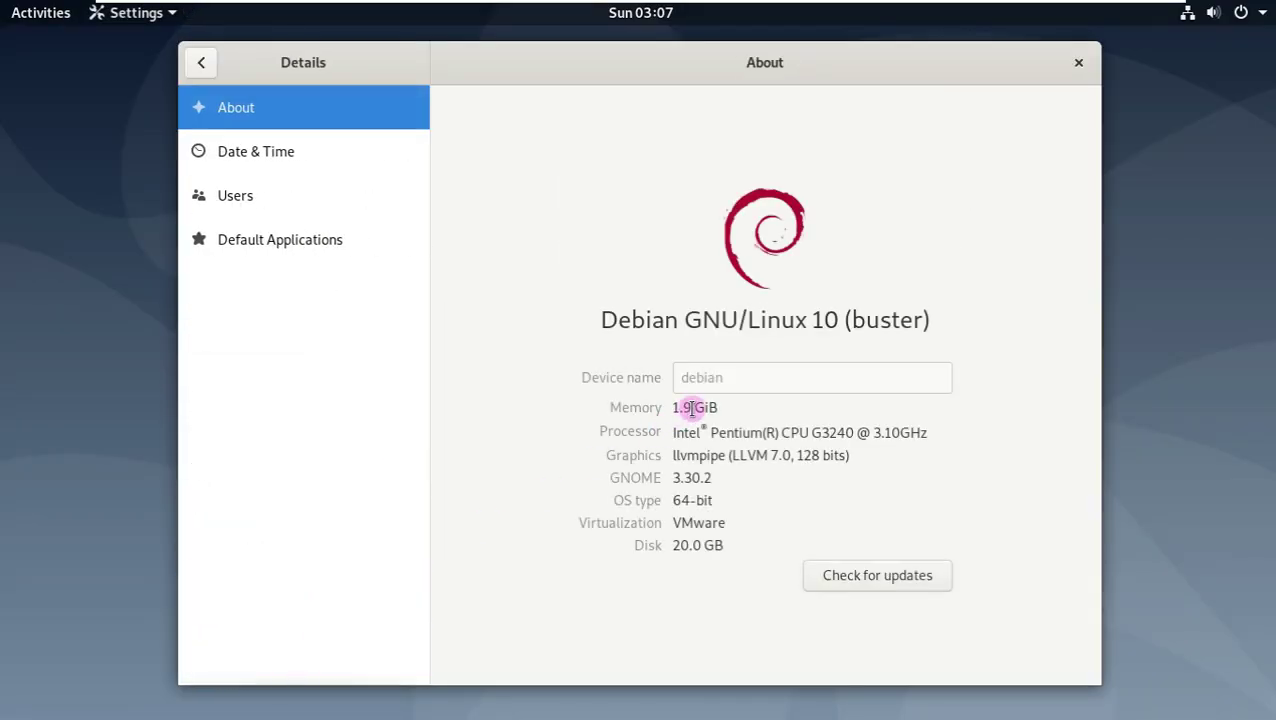
# Step: Check the system for updates, refresh the check, and switch to the catalogue of all applications in Software
pyautogui.click(877, 576)
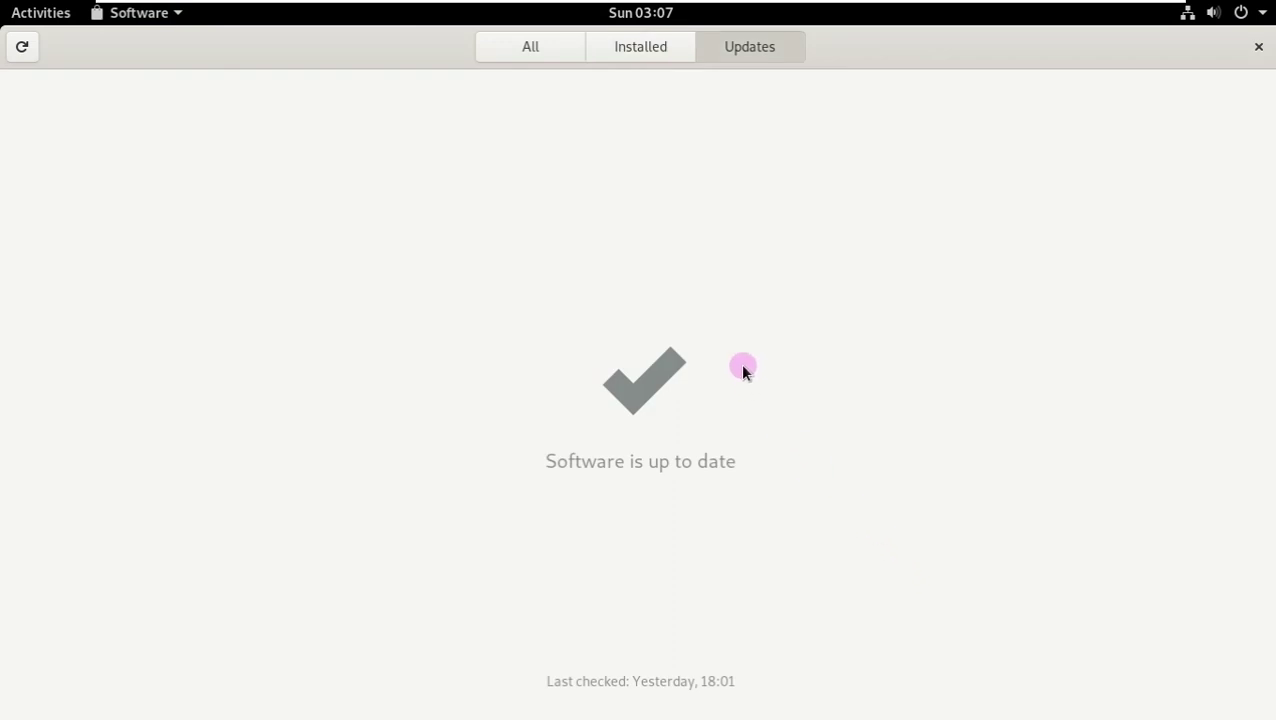
pyautogui.click(33, 57)
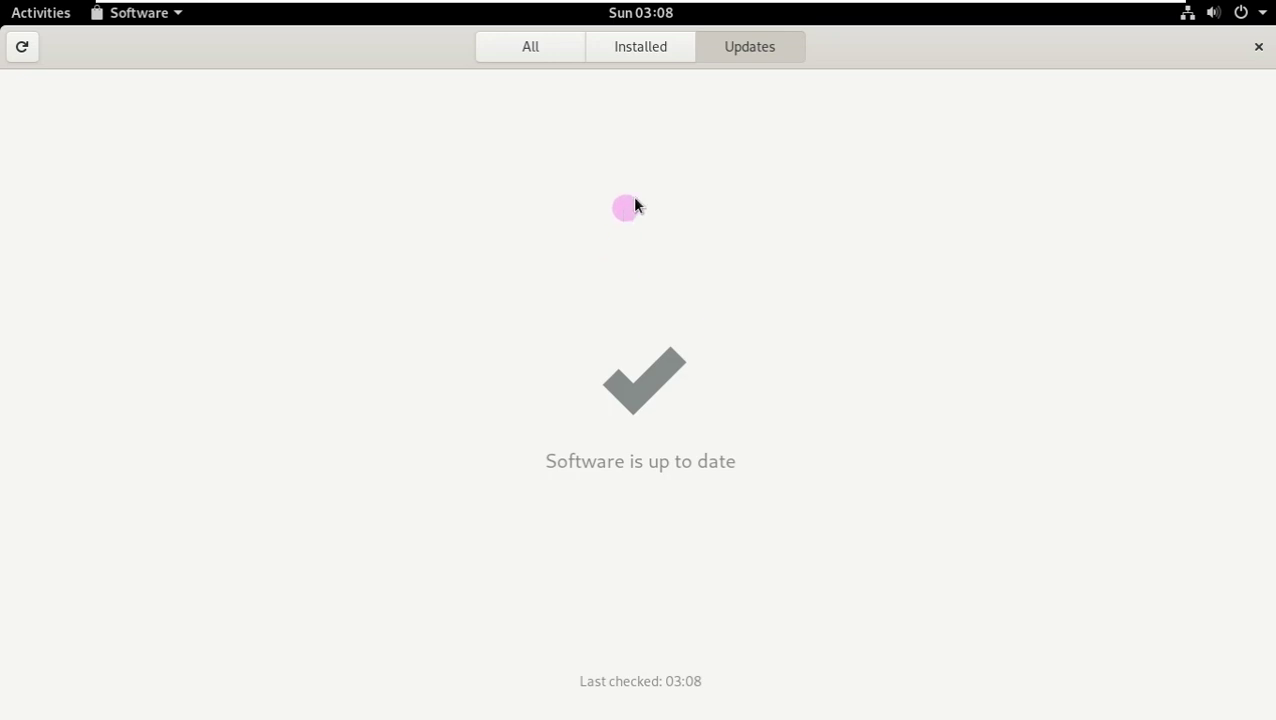
pyautogui.click(514, 48)
# Step: View the software repositories' Debian Software and Other Software settings, and close Software & Updates, Software and Settings
pyautogui.click(170, 13)
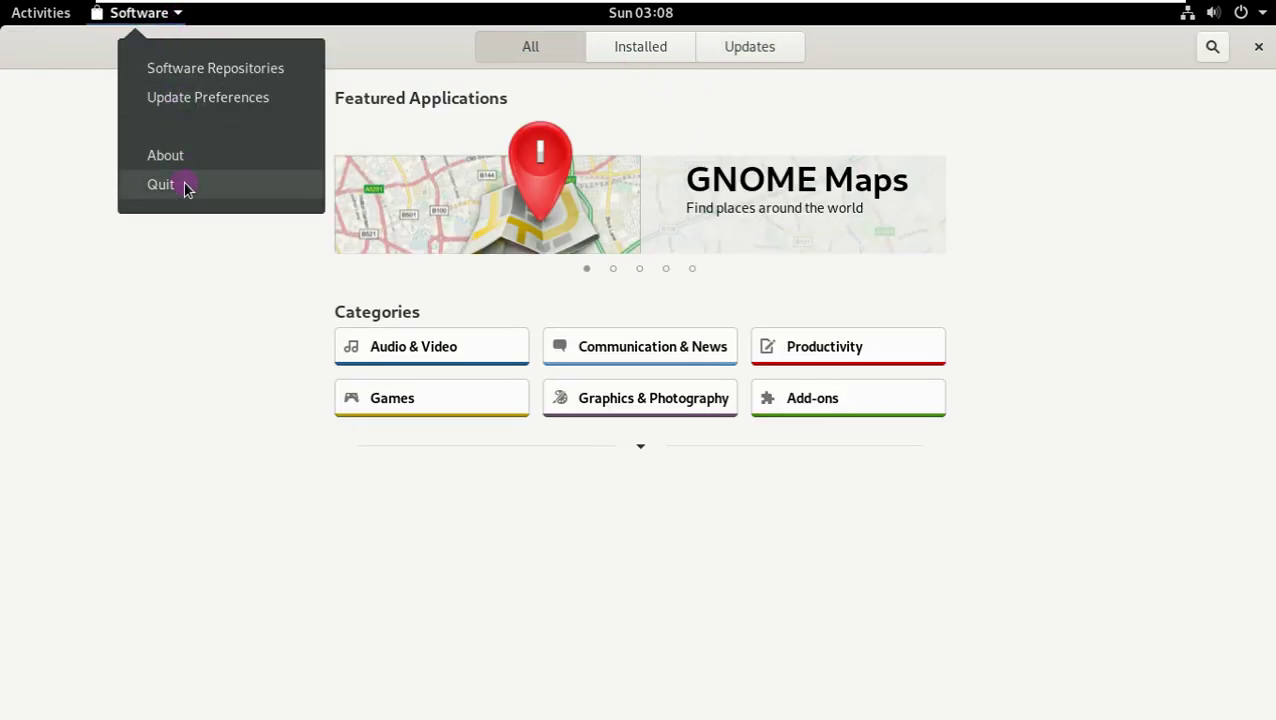
pyautogui.click(200, 97)
pyautogui.press('Escape')
pyautogui.click(176, 12)
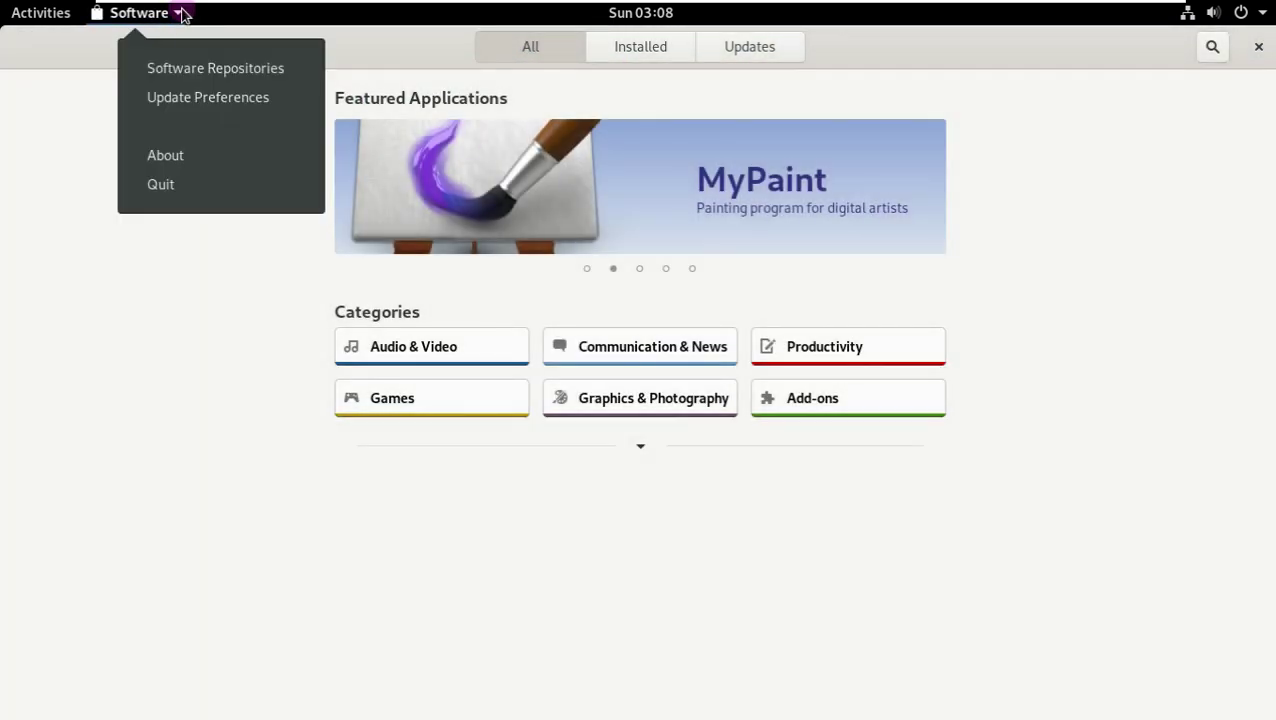
pyautogui.click(185, 68)
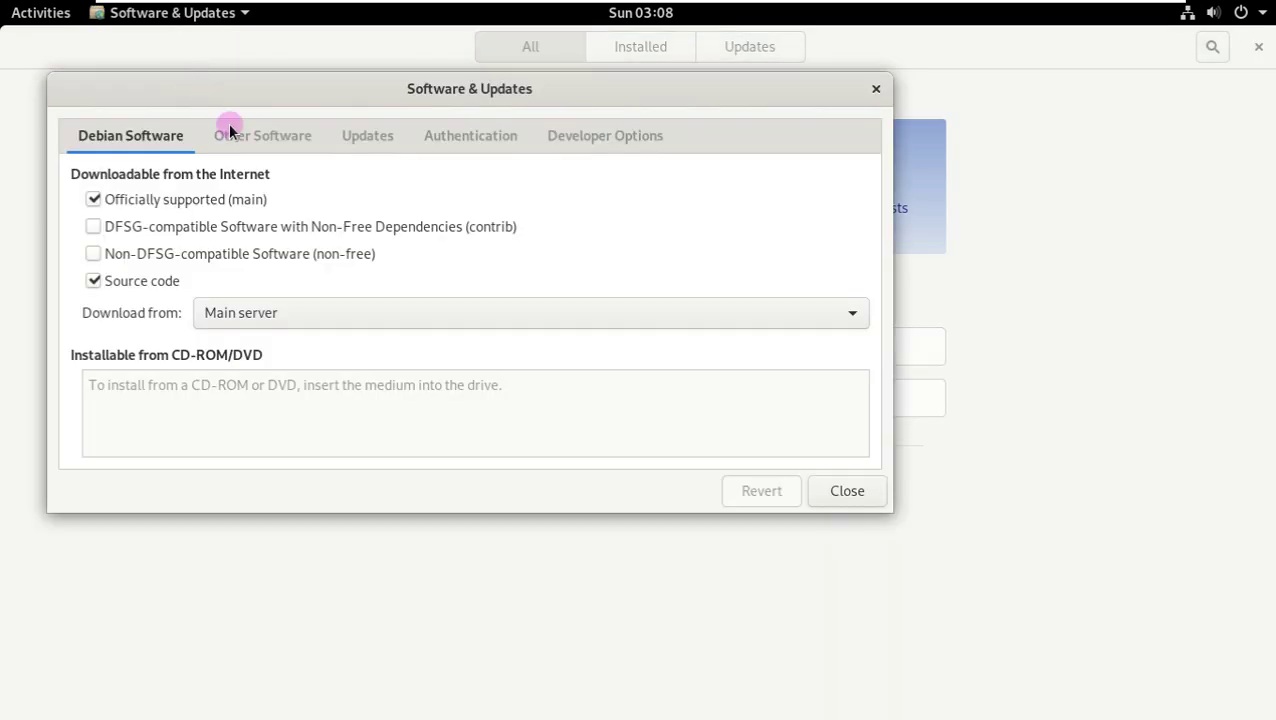
pyautogui.click(272, 133)
pyautogui.click(867, 95)
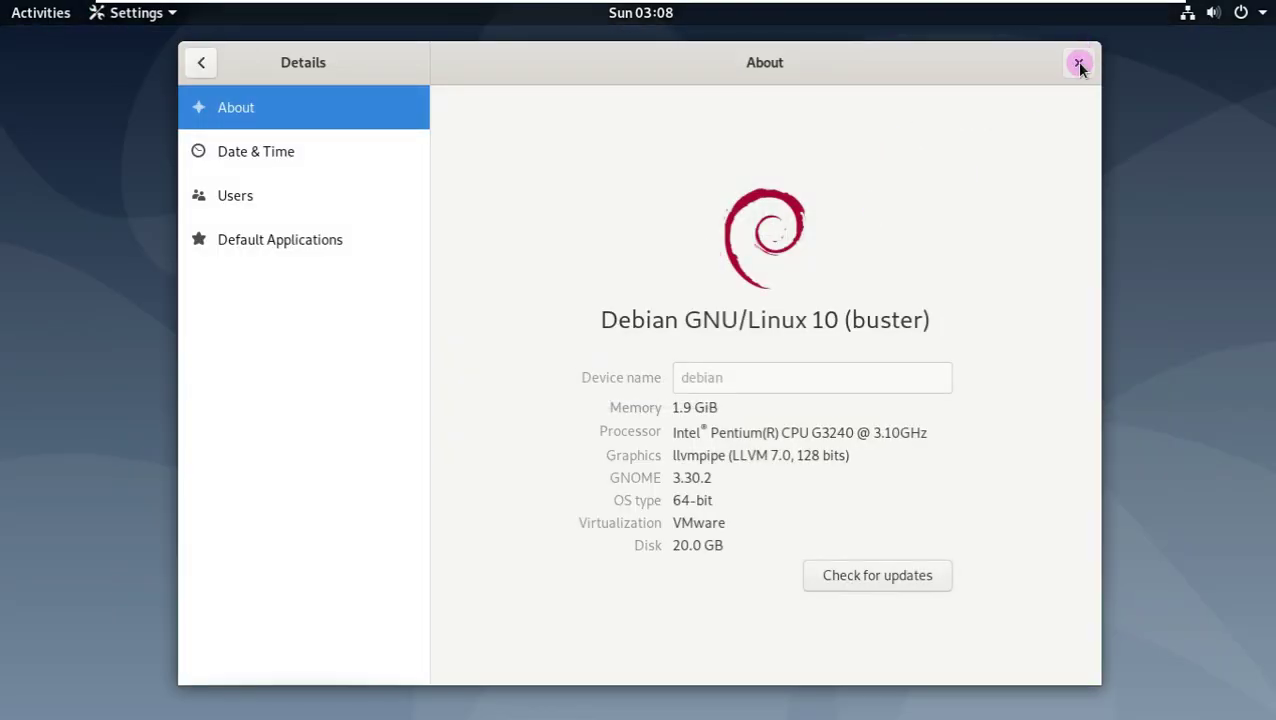
pyautogui.click(1078, 64)
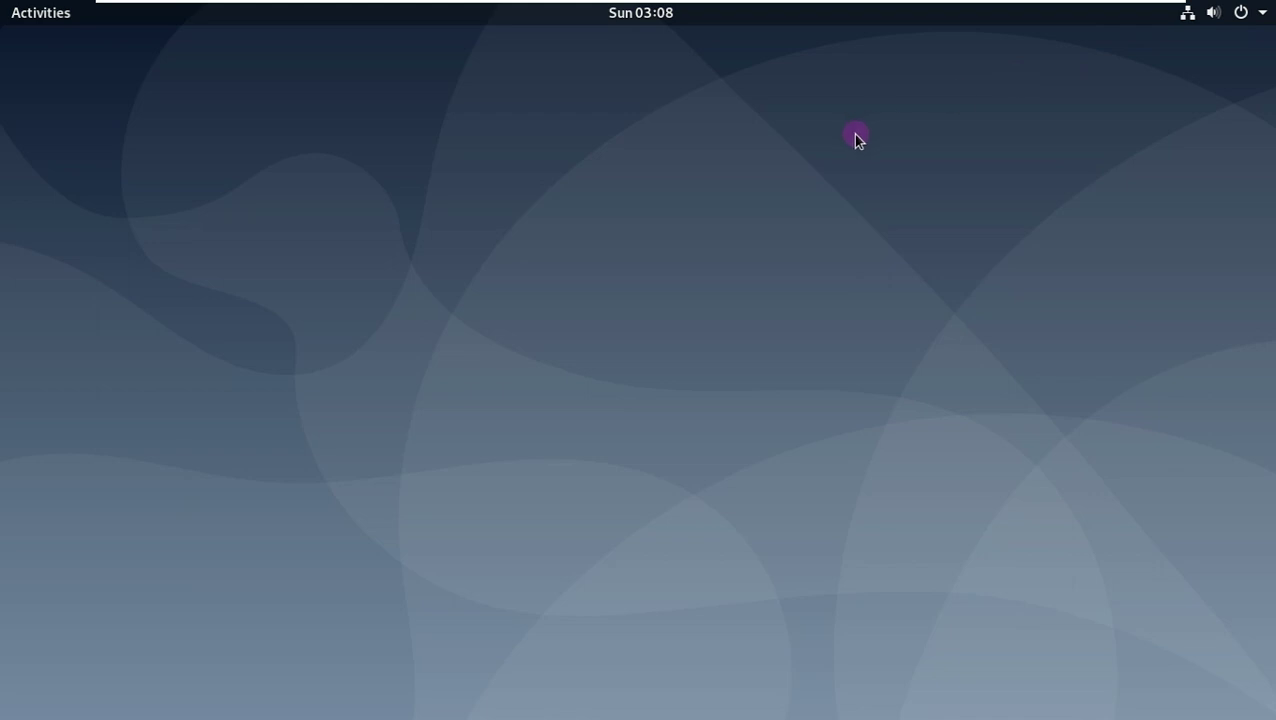
# Step: Launch Document Viewer from the application list, look at its document-opening dialog, and close the viewer without opening a file
pyautogui.click(40, 20)
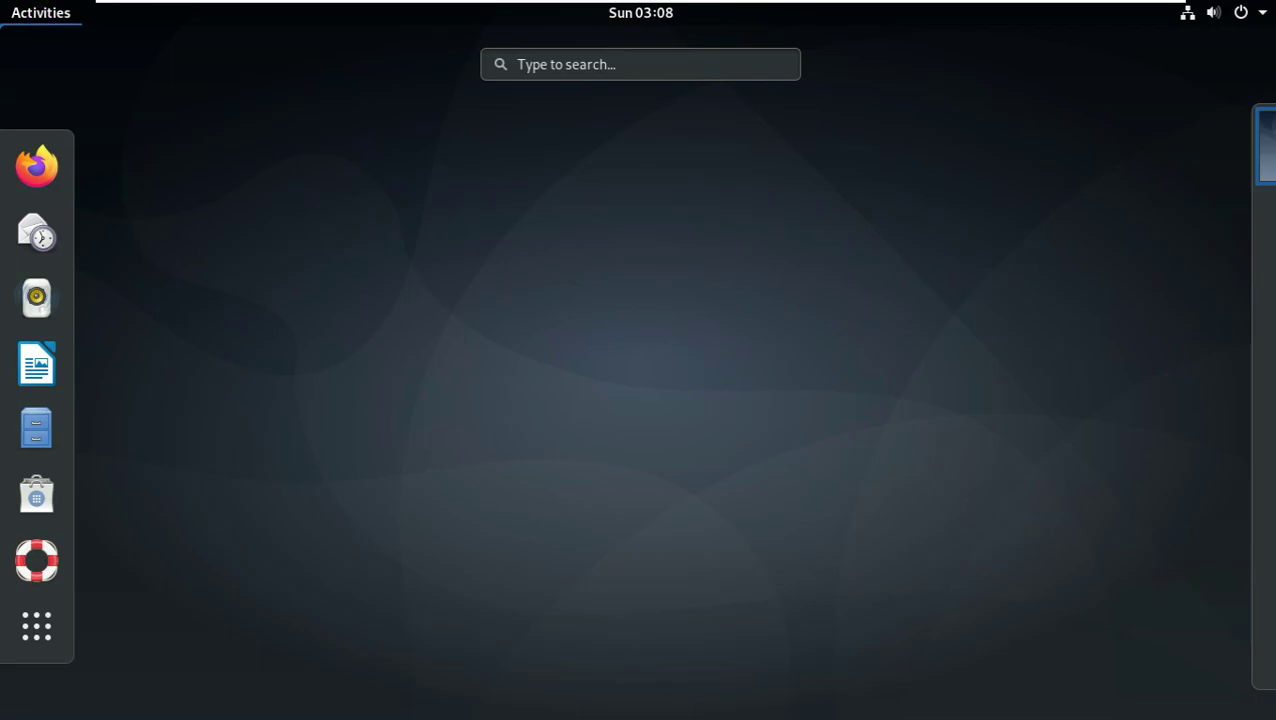
pyautogui.click(36, 626)
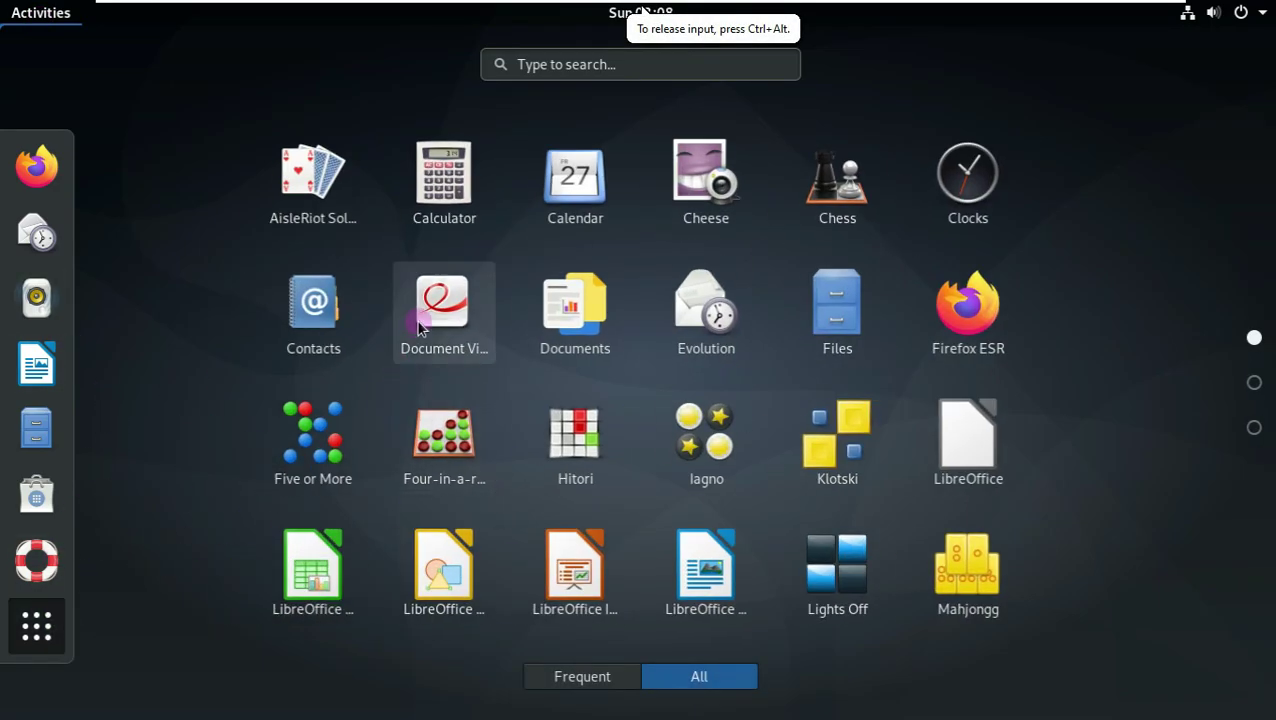
pyautogui.click(419, 327)
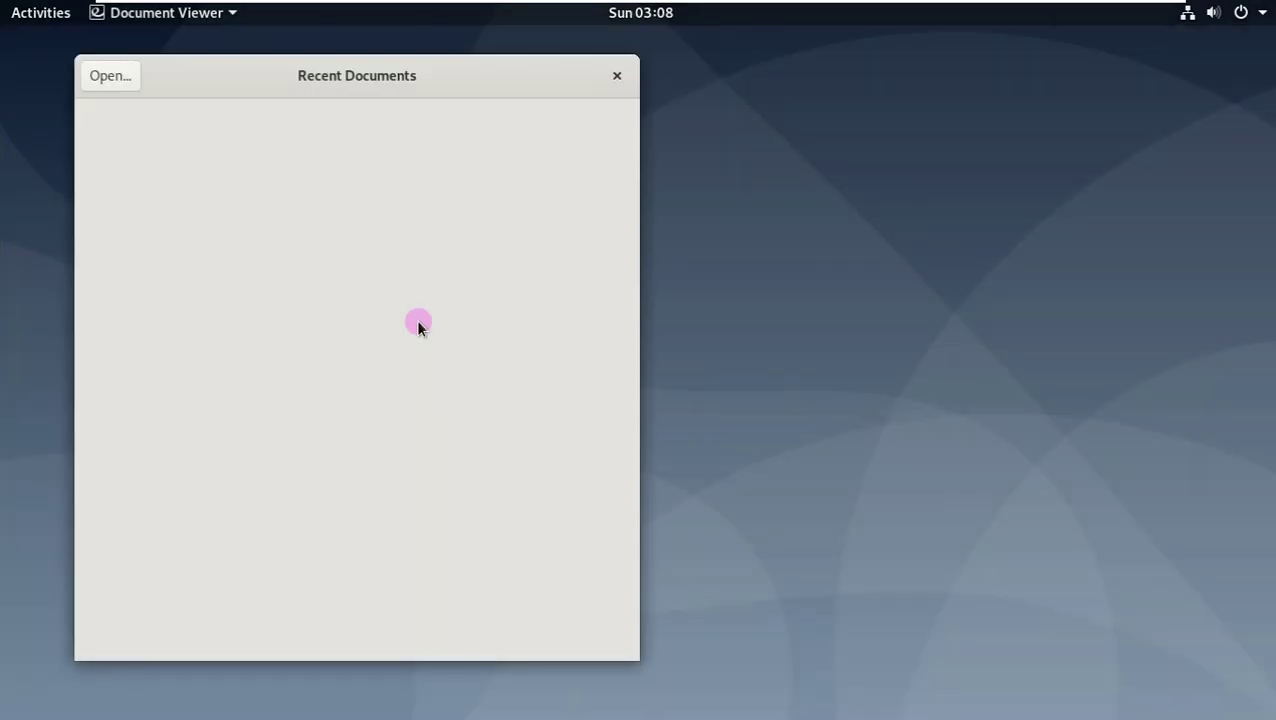
pyautogui.click(130, 80)
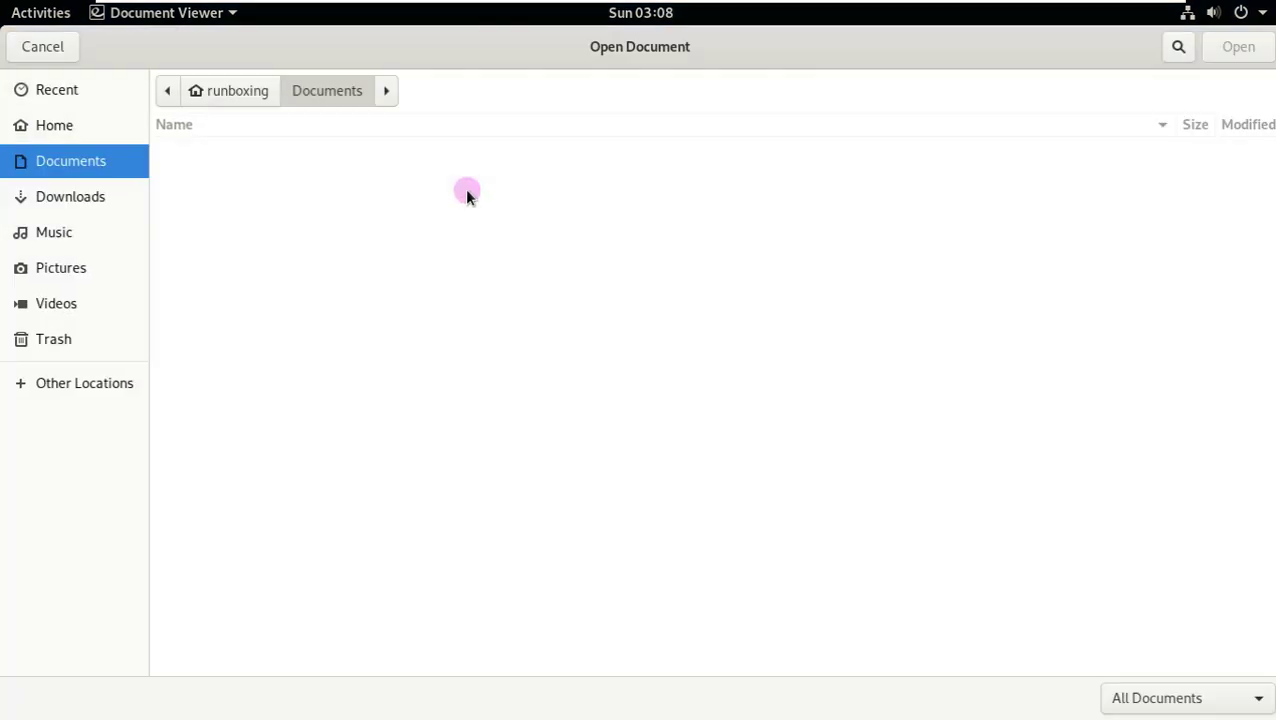
pyautogui.click(43, 47)
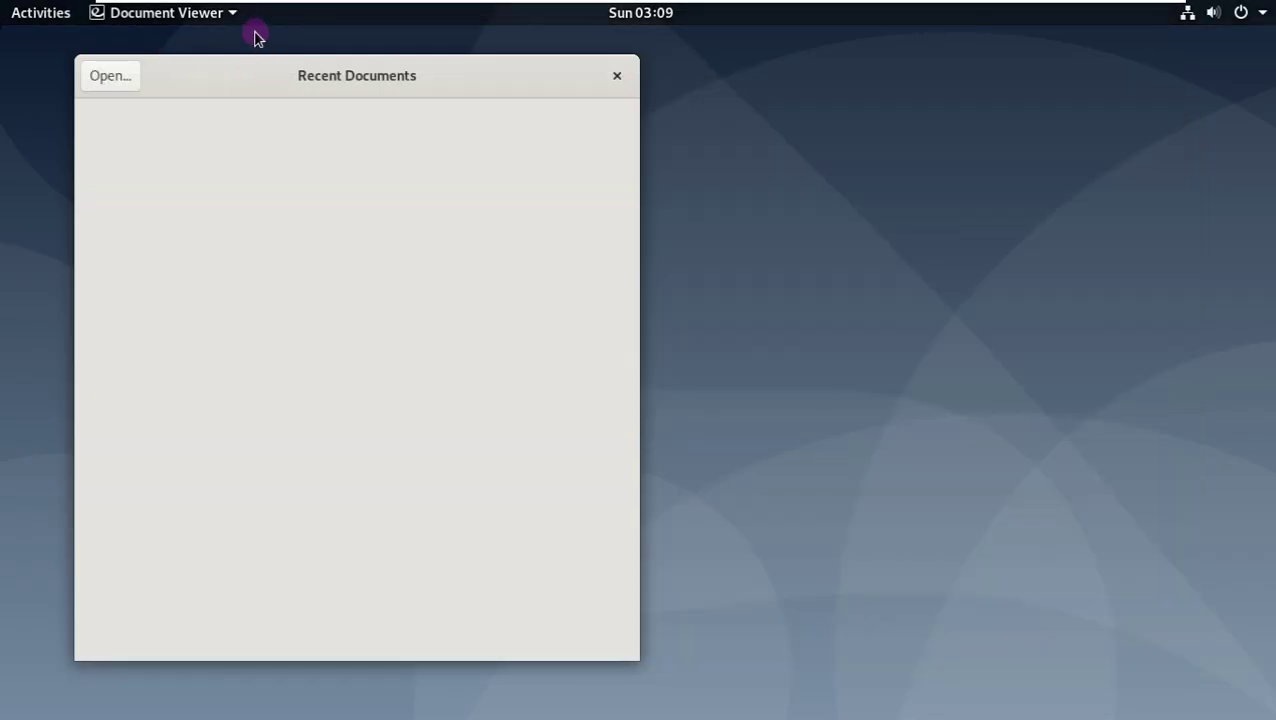
pyautogui.click(617, 76)
# Step: Look through all three pages of the application list and launch Firefox ESR
pyautogui.click(75, 16)
pyautogui.click(37, 625)
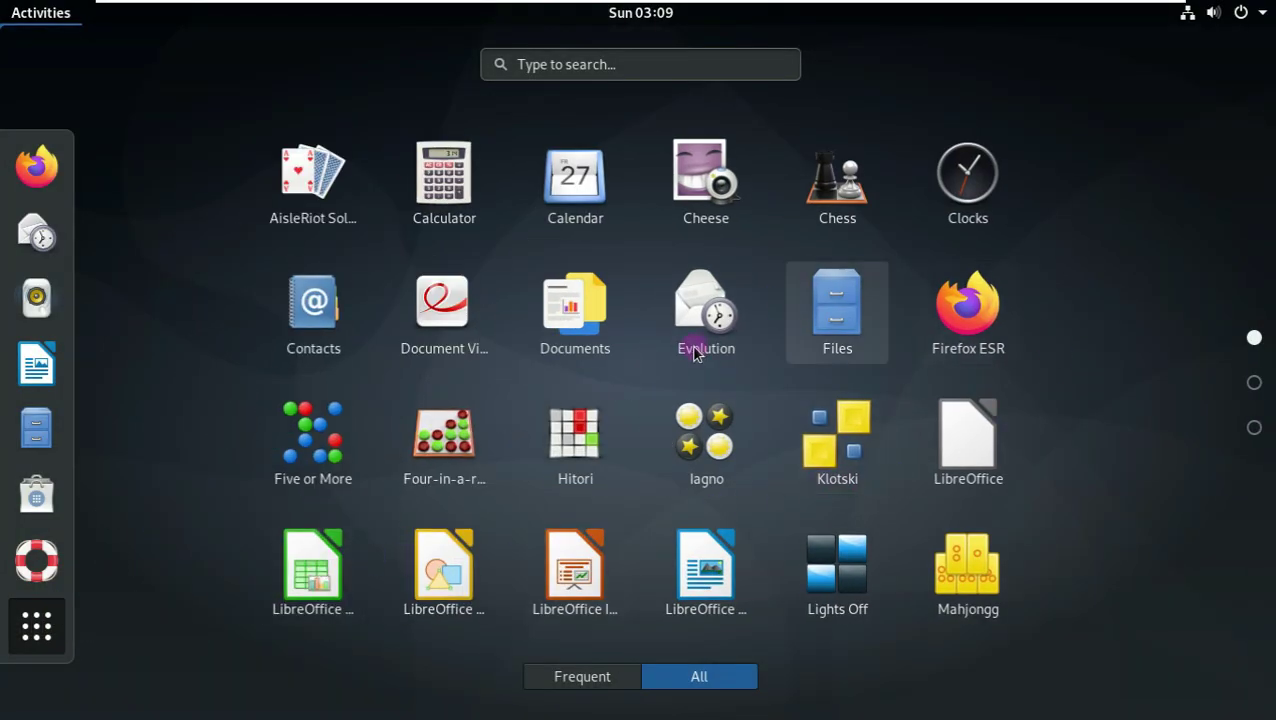
pyautogui.click(1254, 382)
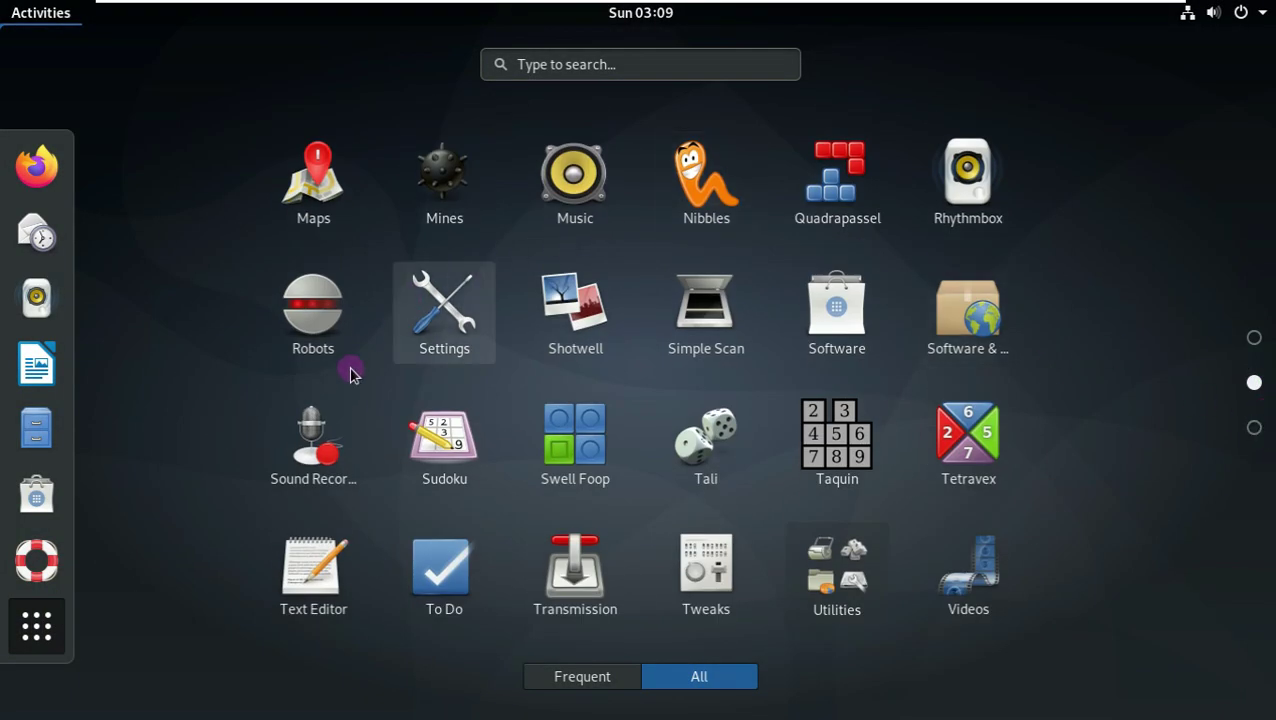
pyautogui.click(1254, 428)
pyautogui.click(1254, 382)
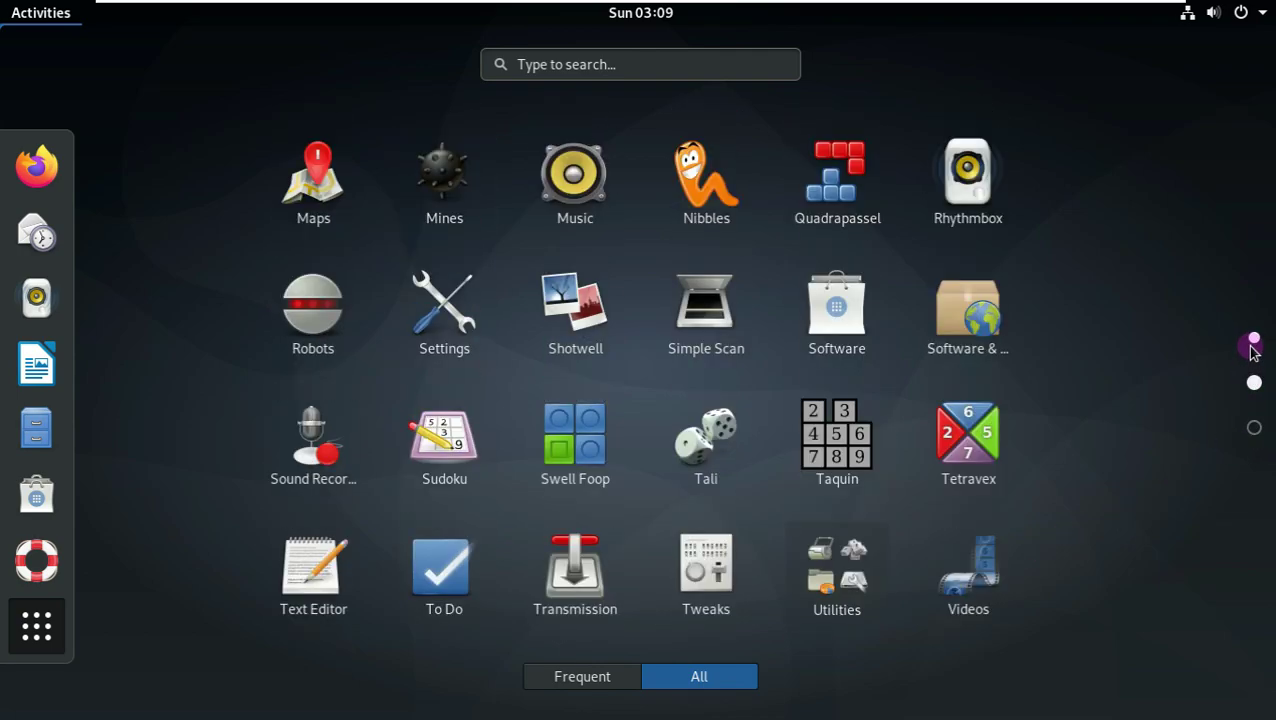
pyautogui.click(1254, 337)
pyautogui.click(981, 320)
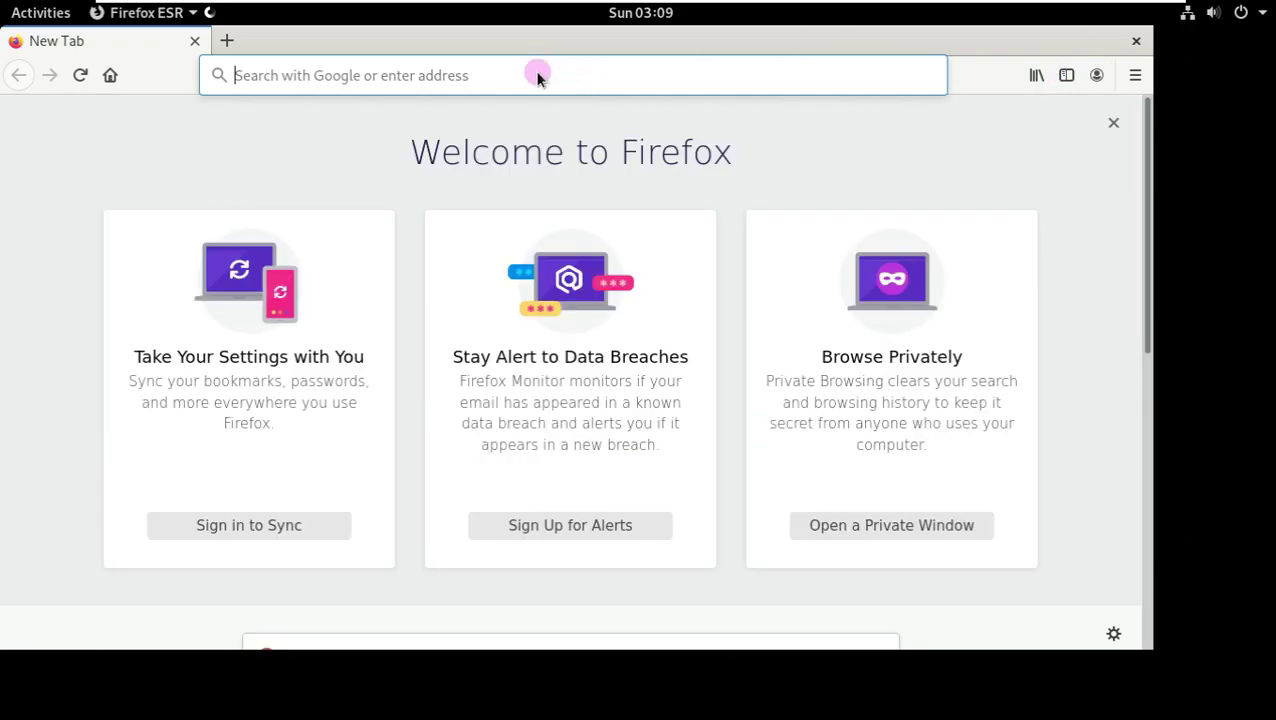
# Step: Go to youtube.com/runboxing and continue past YouTube's cookie consent page to the channel
pyautogui.click(524, 75)
pyautogui.write('y')
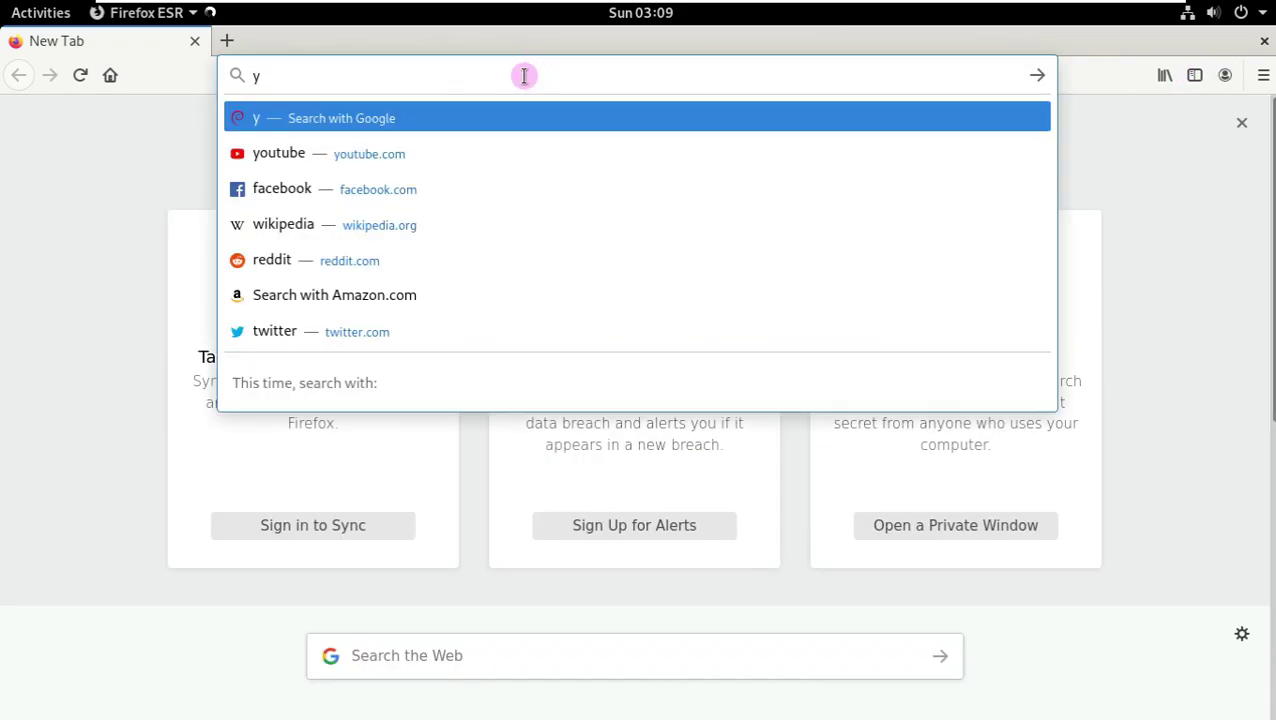
pyautogui.write('outube.com/r')
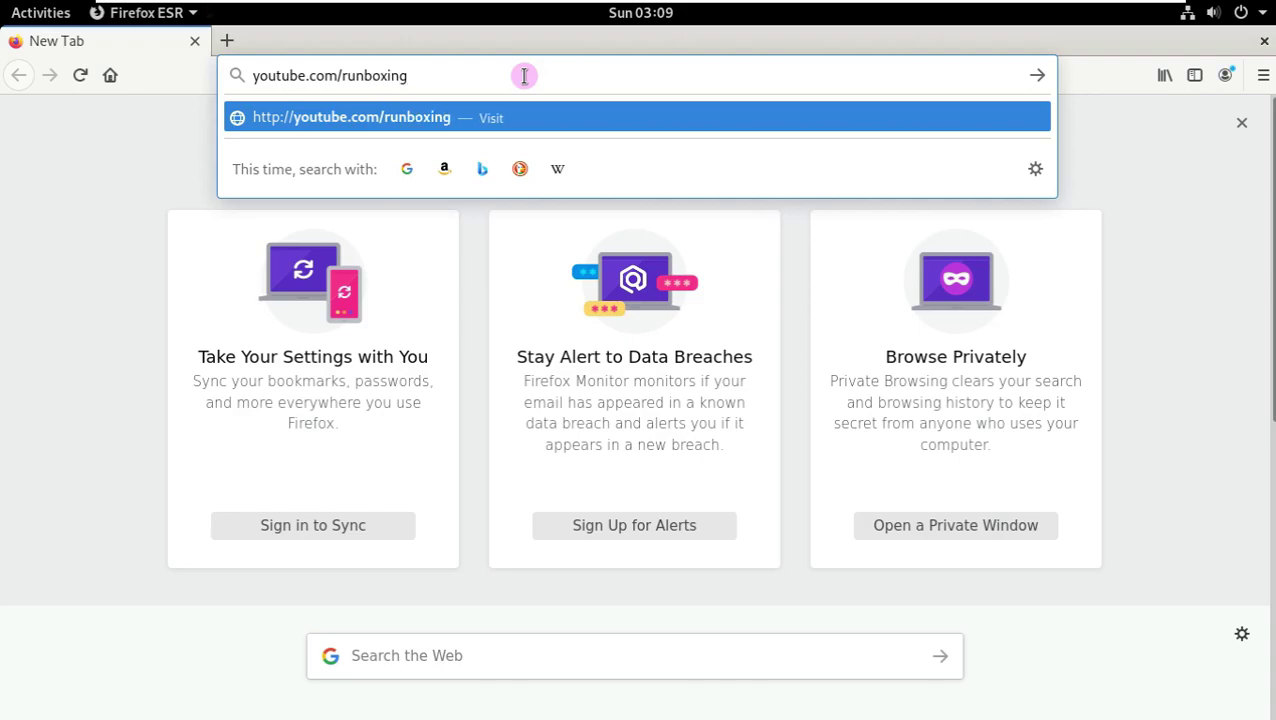
pyautogui.write('unboxing')
pyautogui.press('Return')
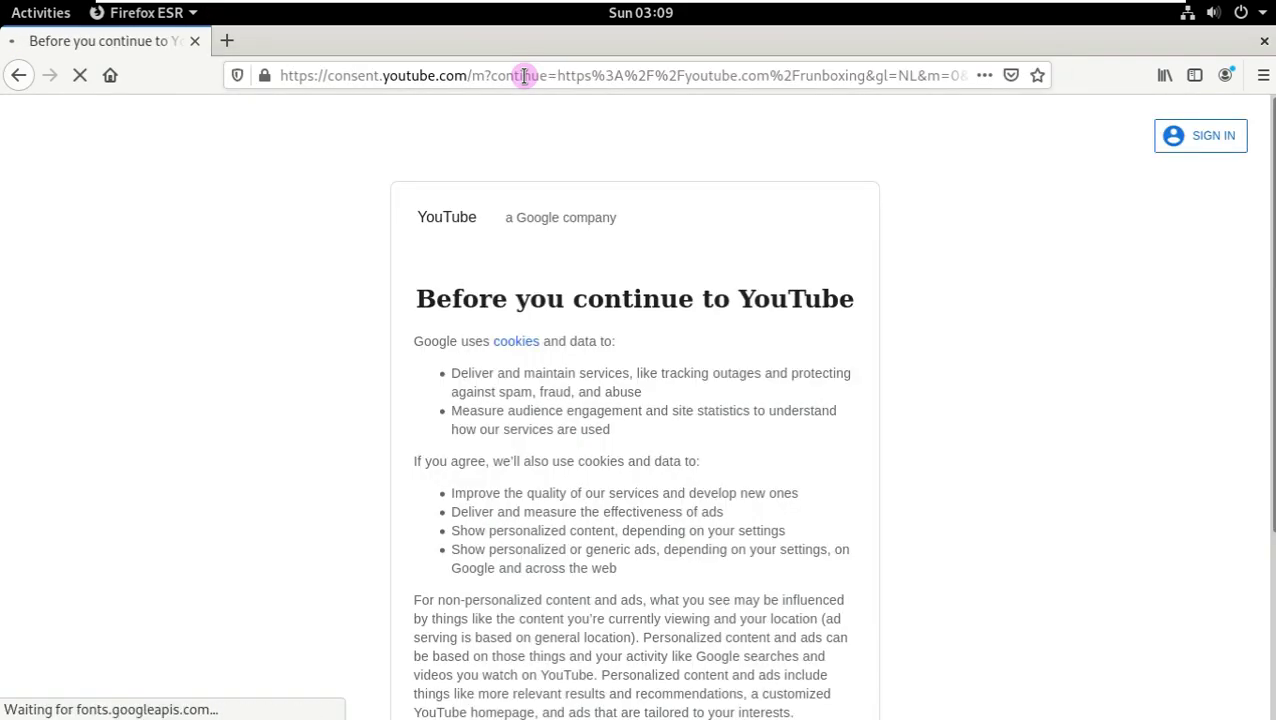
pyautogui.scroll(-3, 808, 612)
pyautogui.click(808, 619)
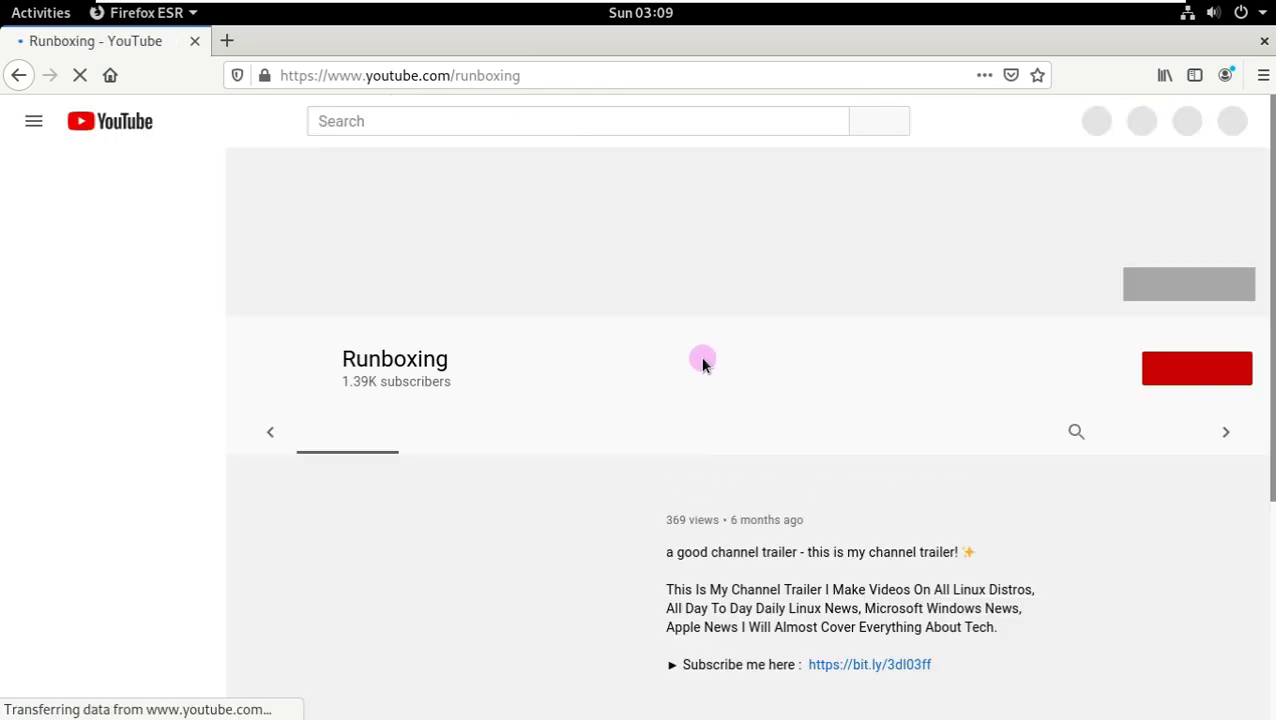
# Step: Show the Runboxing channel's videos, try to subscribe to the channel, and dismiss the sign-in prompt
pyautogui.click(451, 433)
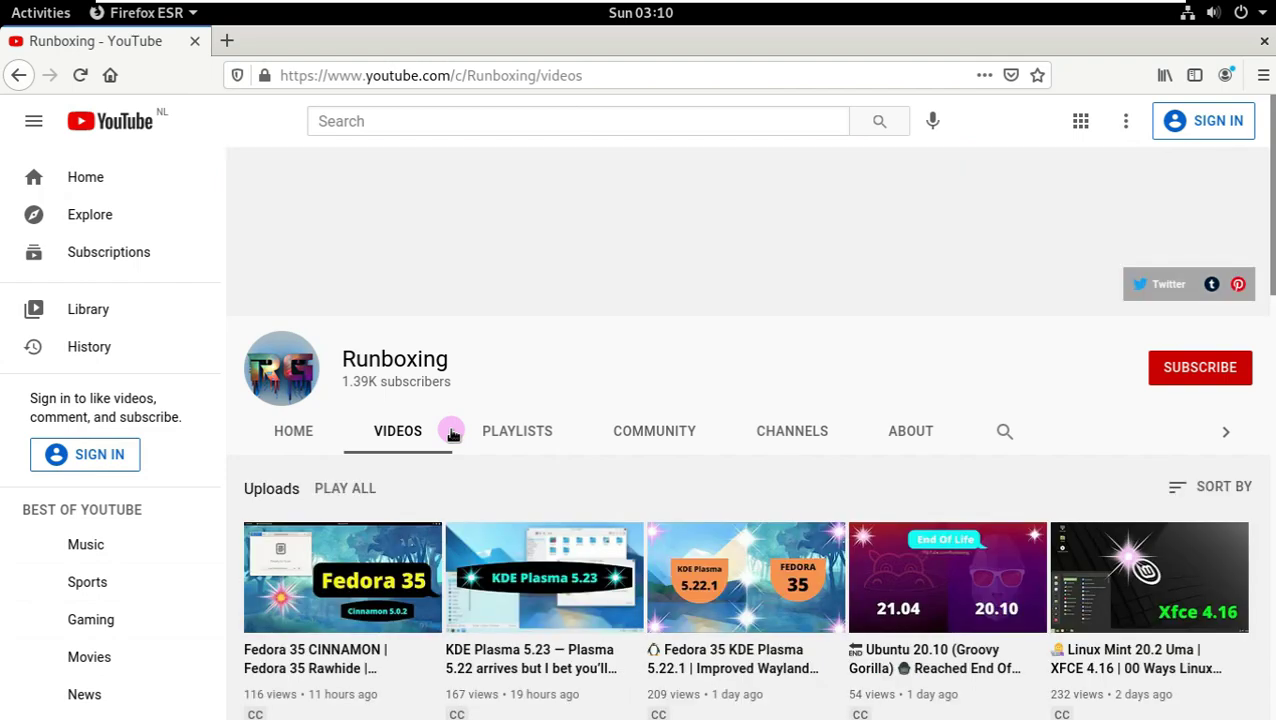
pyautogui.click(1180, 372)
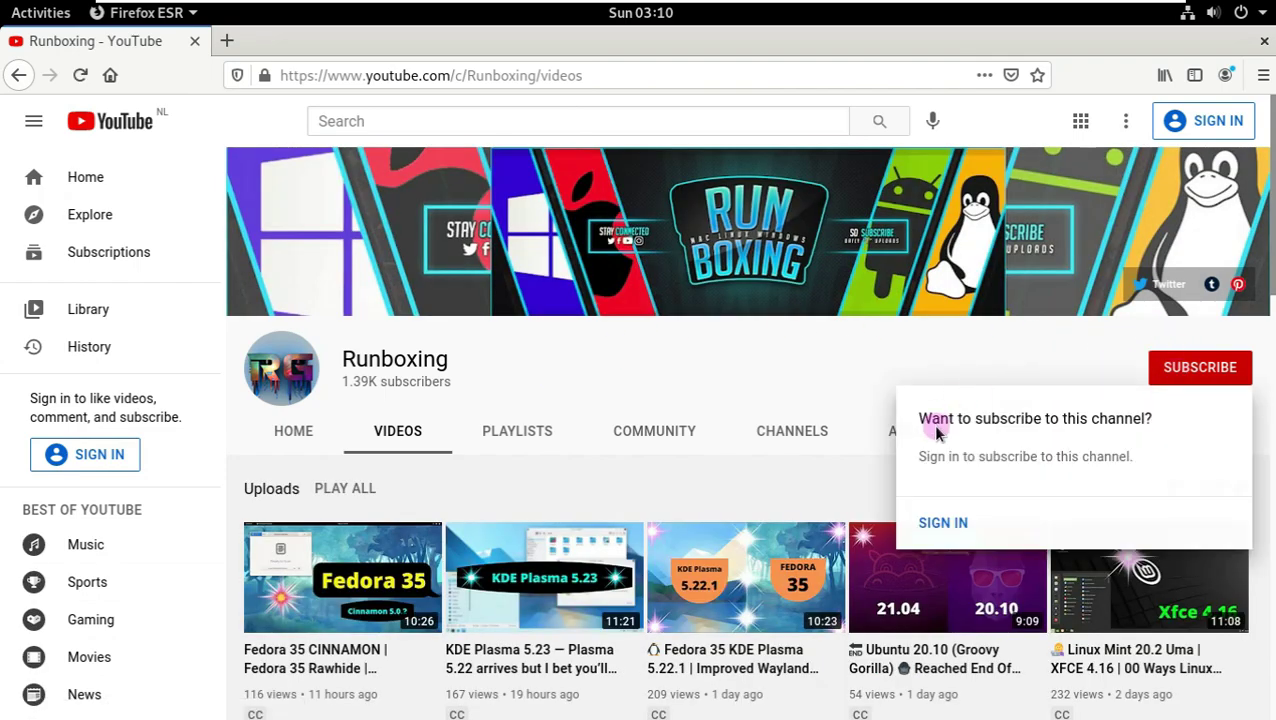
pyautogui.click(786, 370)
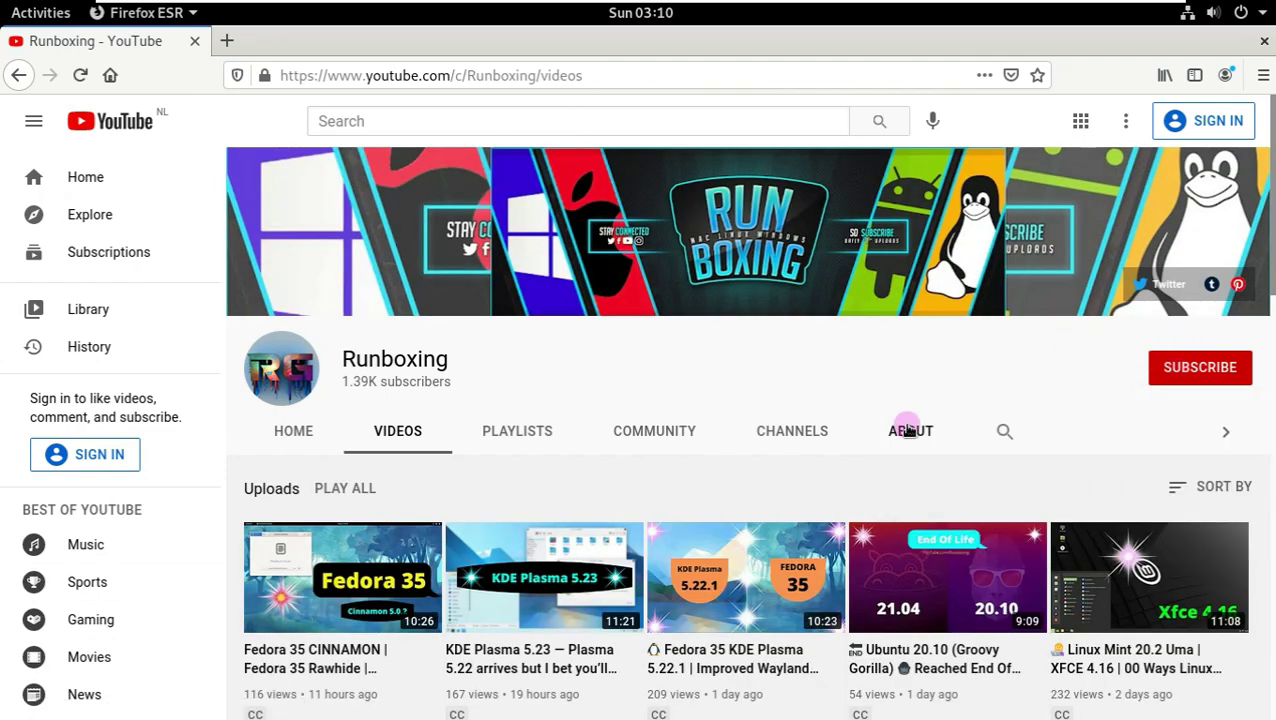
# Step: Read the channel's About page, highlighting the weekly upload schedule and viewing the details and links below it
pyautogui.click(904, 430)
pyautogui.scroll(-5, 455, 520)
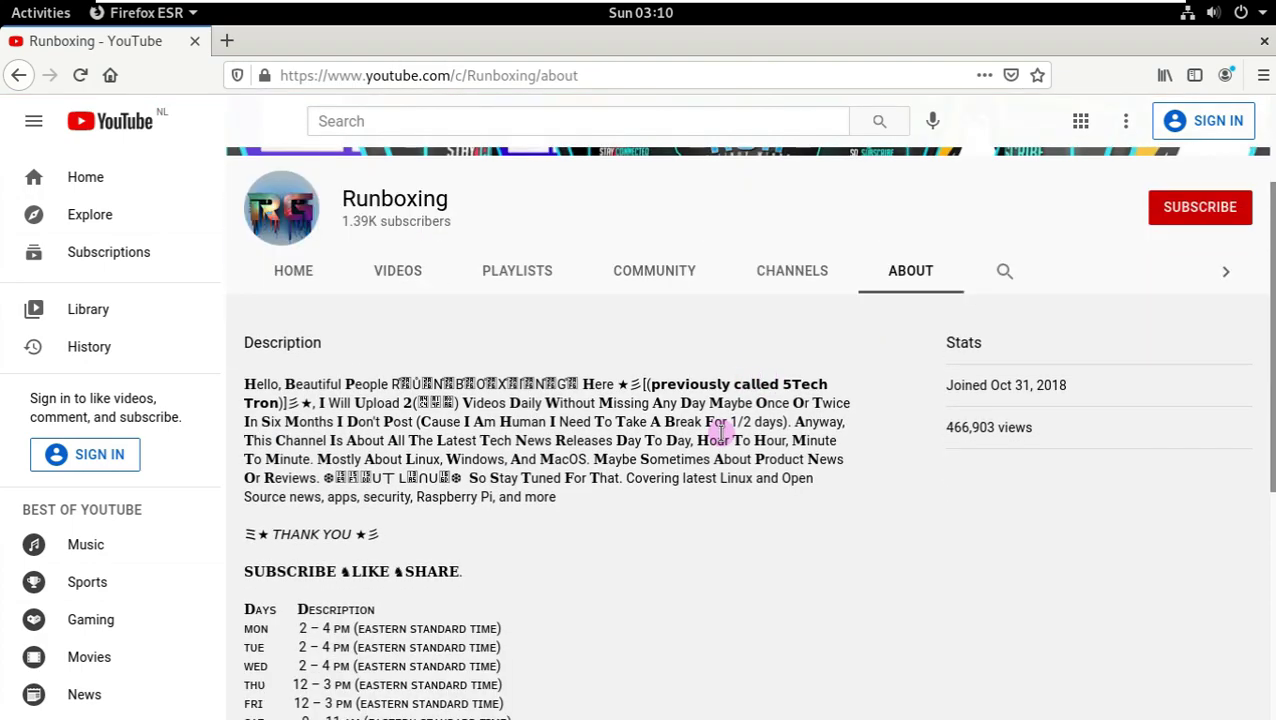
pyautogui.moveTo(411, 598); pyautogui.dragTo(247, 510)
pyautogui.scroll(-5, 634, 540)
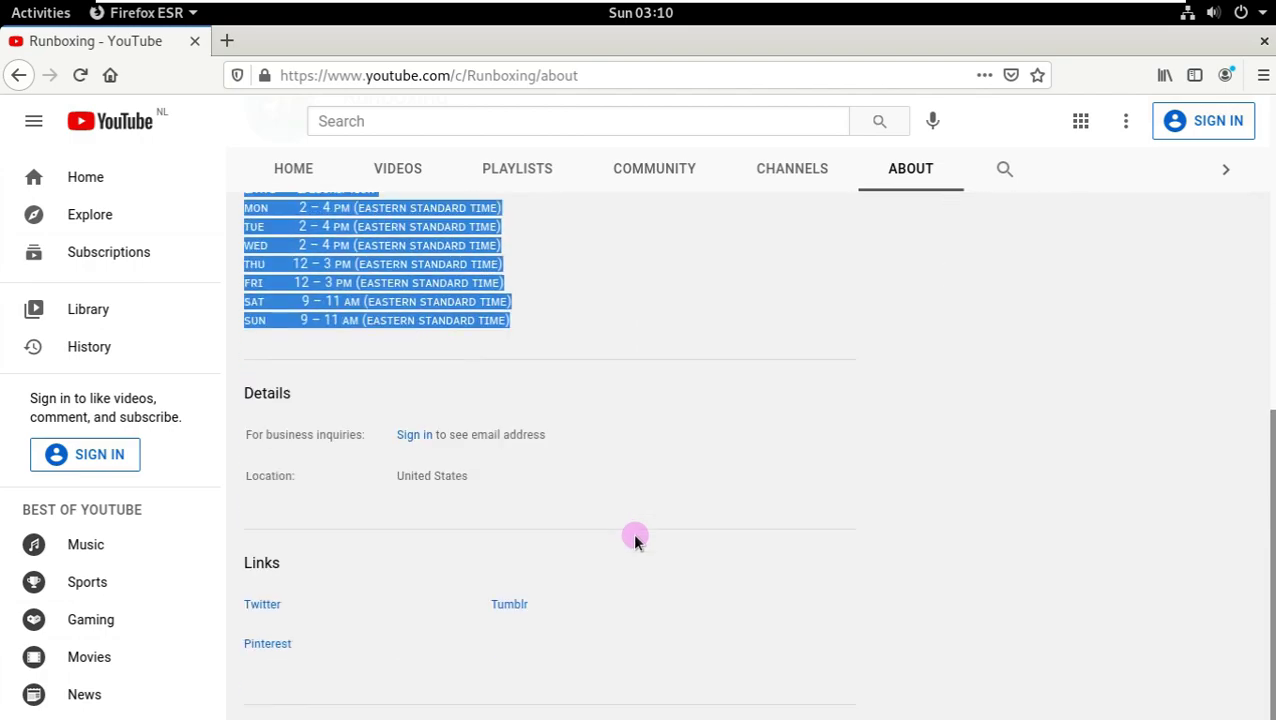
pyautogui.scroll(10, 541, 567)
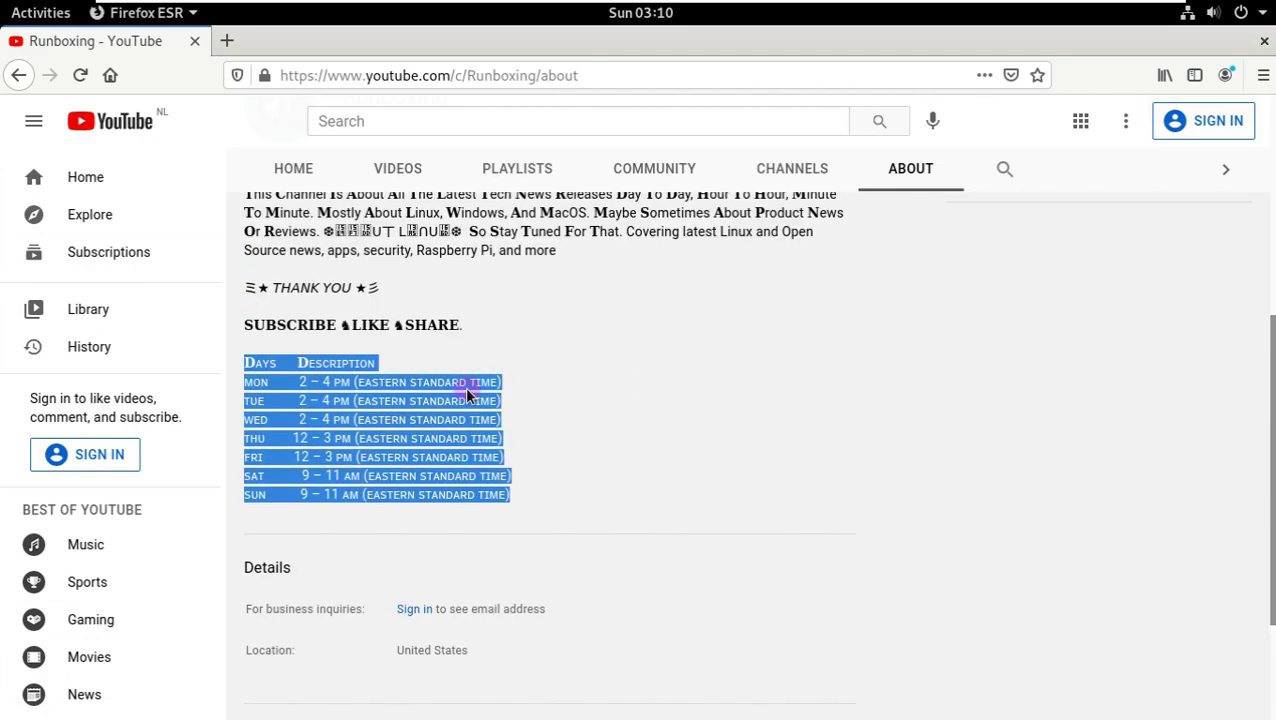
# Step: Return to the channel's videos, try subscribing once more, and dismiss the prompt
pyautogui.click(402, 432)
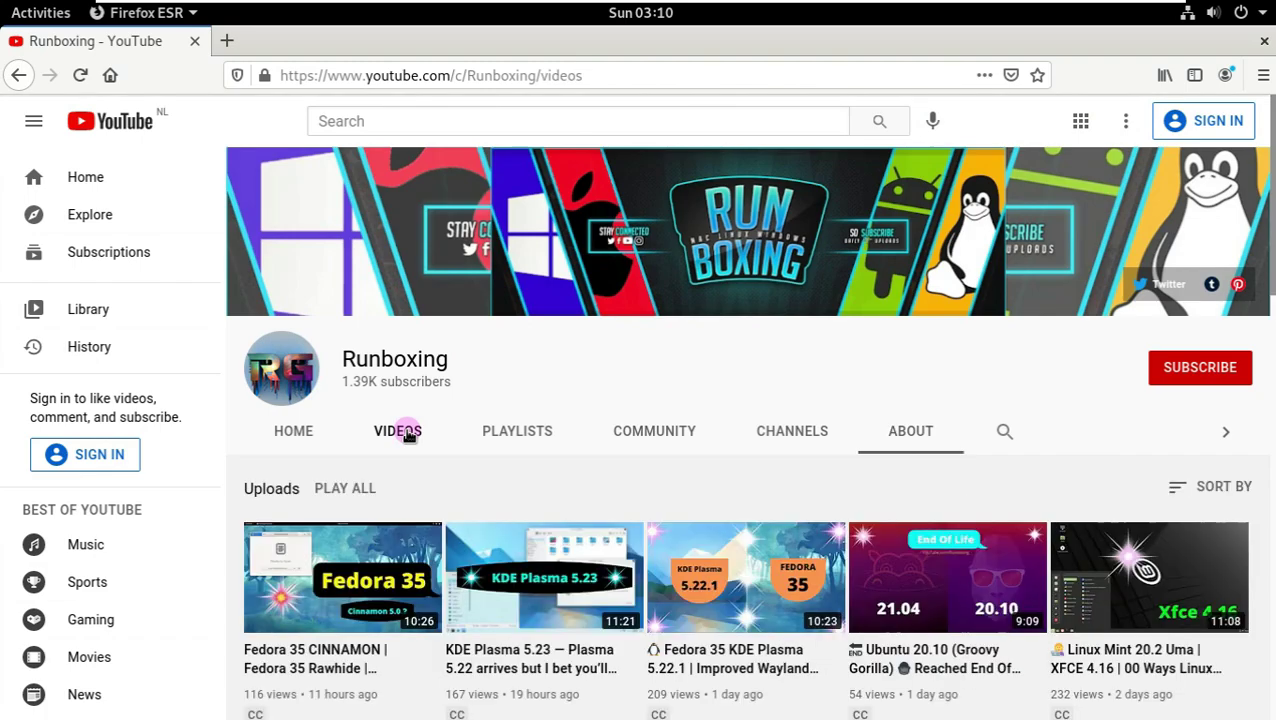
pyautogui.click(1174, 372)
pyautogui.click(738, 385)
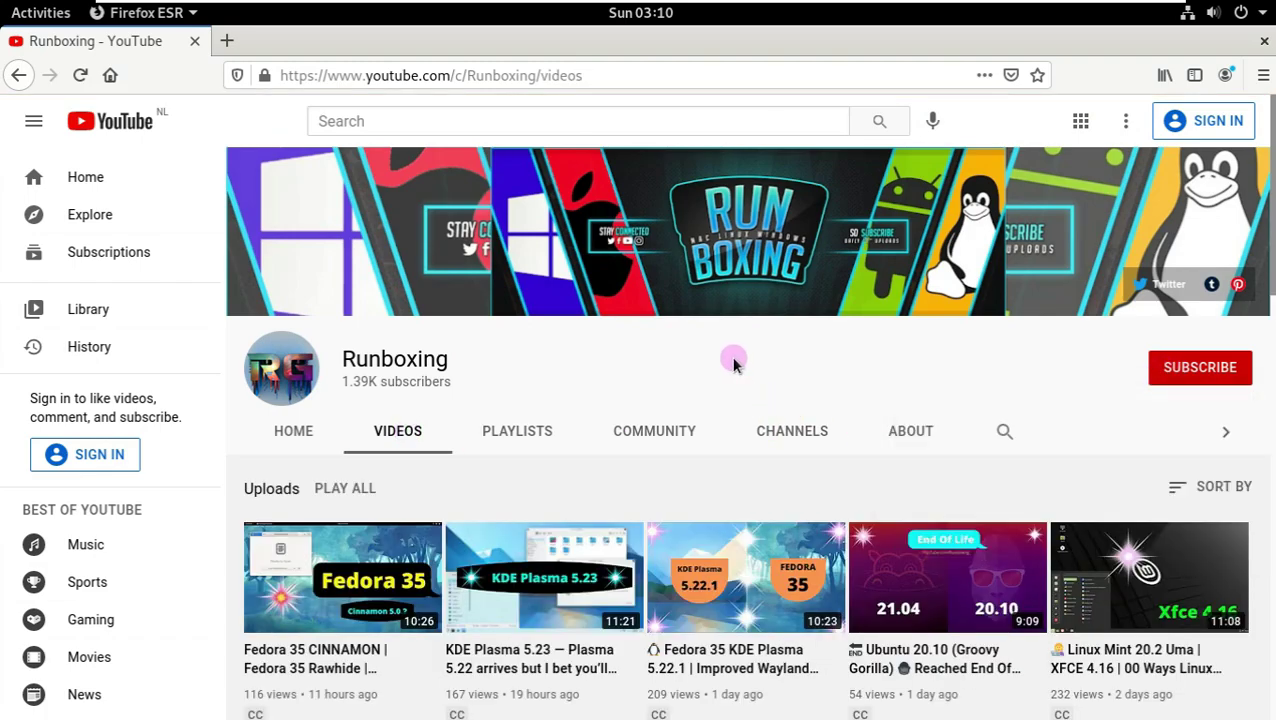
# Step: Close Firefox and start powering off the system
pyautogui.click(1264, 46)
pyautogui.click(1255, 13)
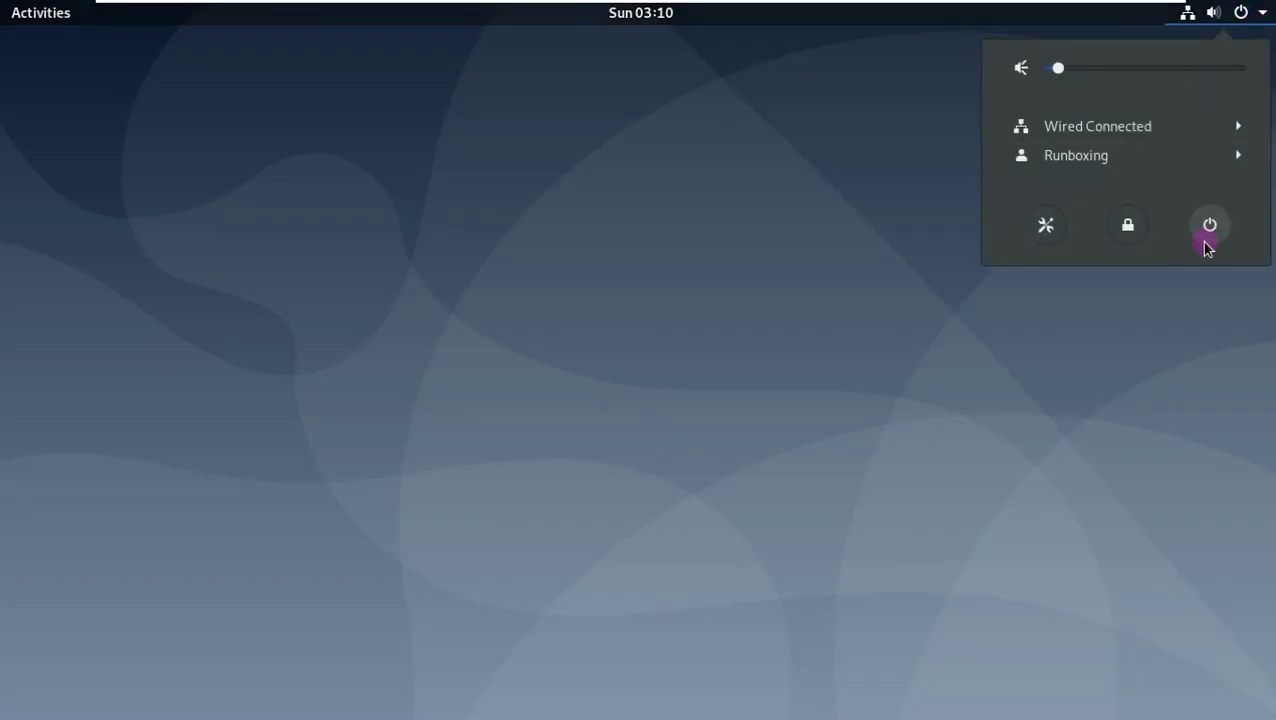
pyautogui.click(1201, 238)
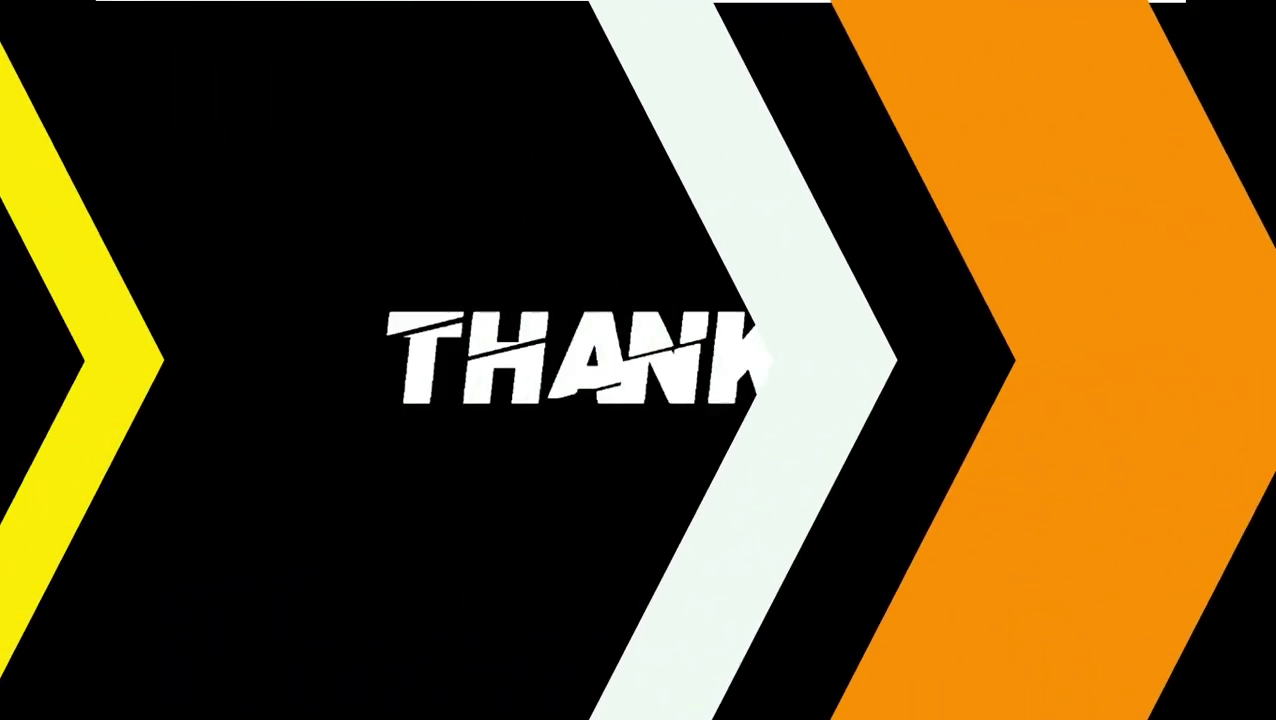